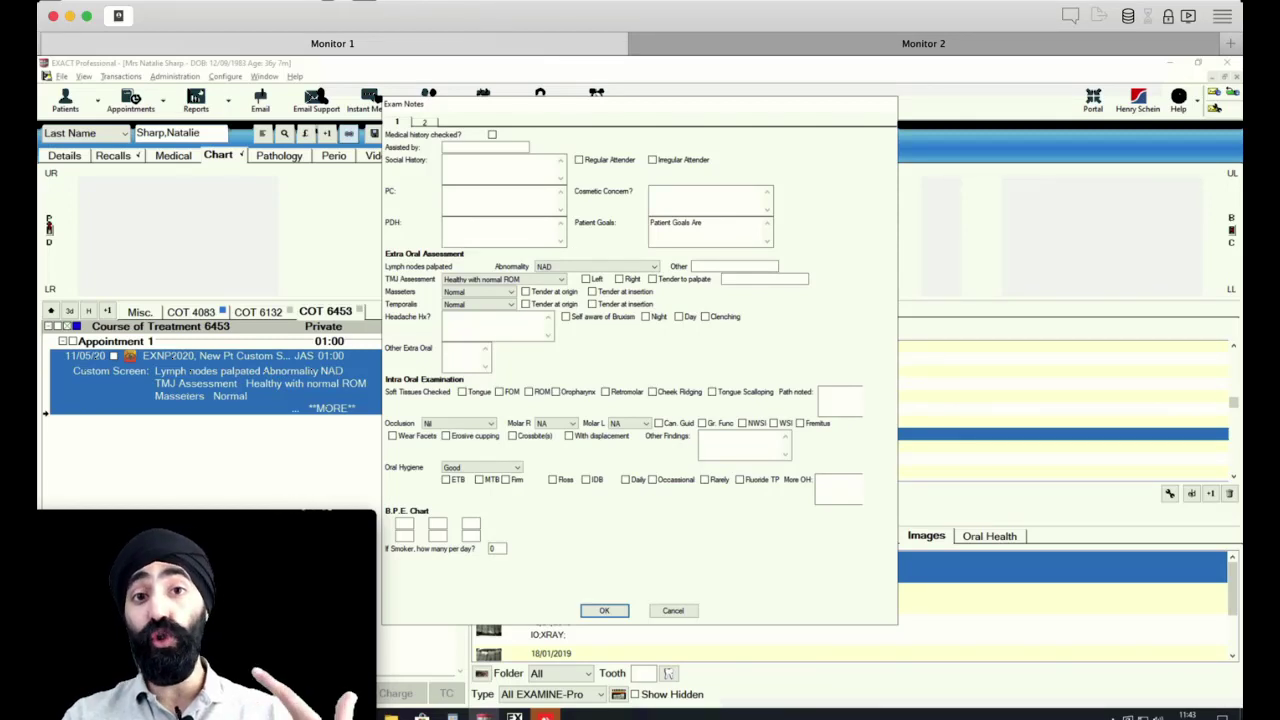
Step: View the second page of the Exam Notes custom screen
{"action": "left_click", "coordinate": [425, 122]}
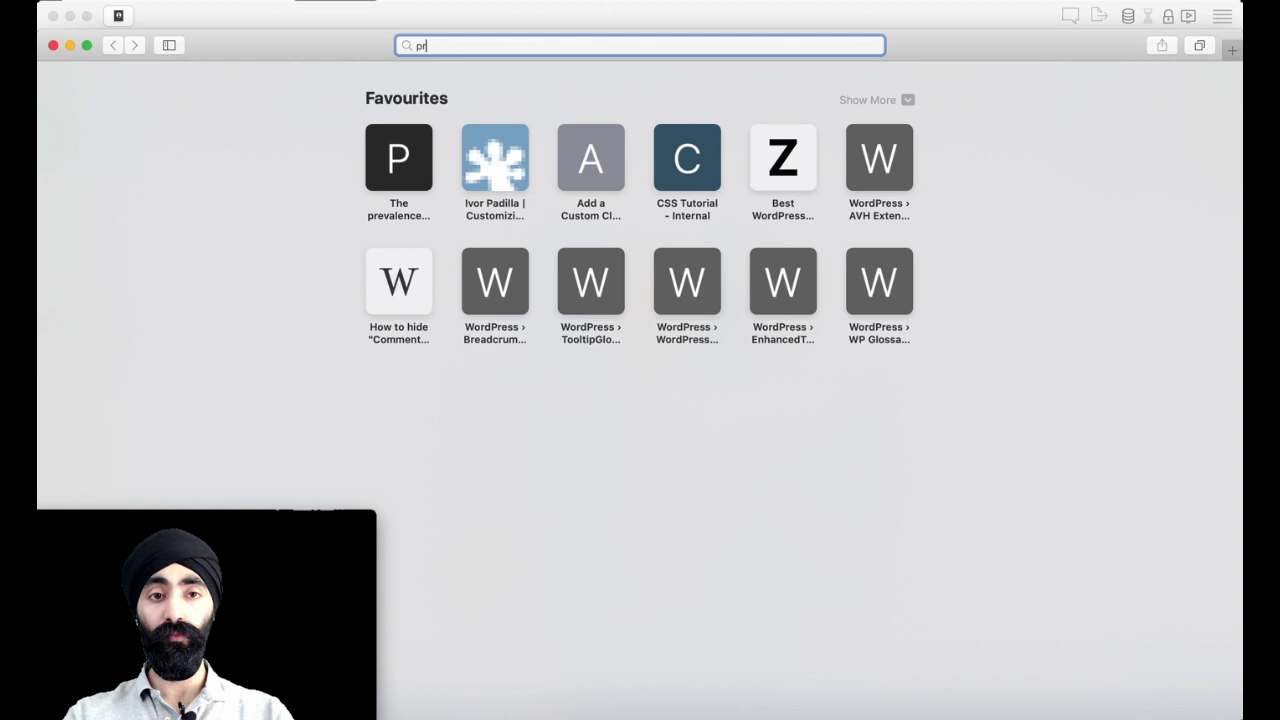
Step: Open protrusive.co.uk in the web browser and look through its home page
{"action": "type", "text": "o"}
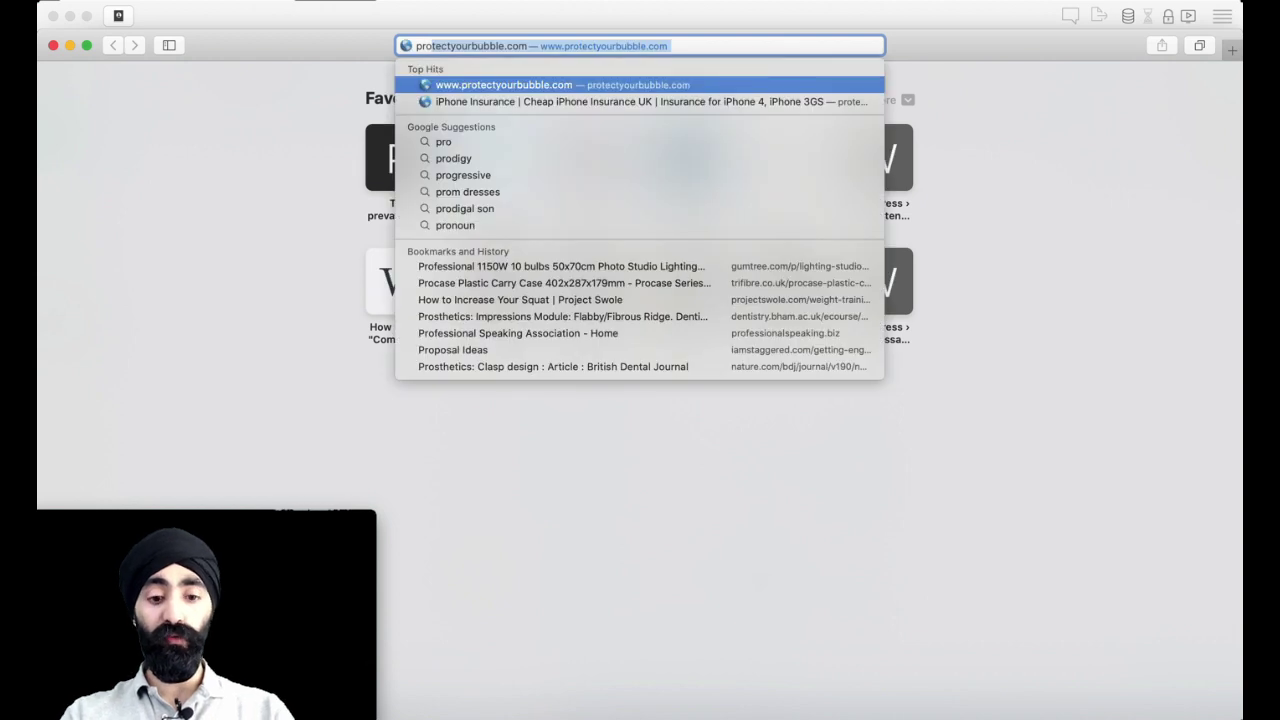
{"action": "type", "text": "trusive.c"}
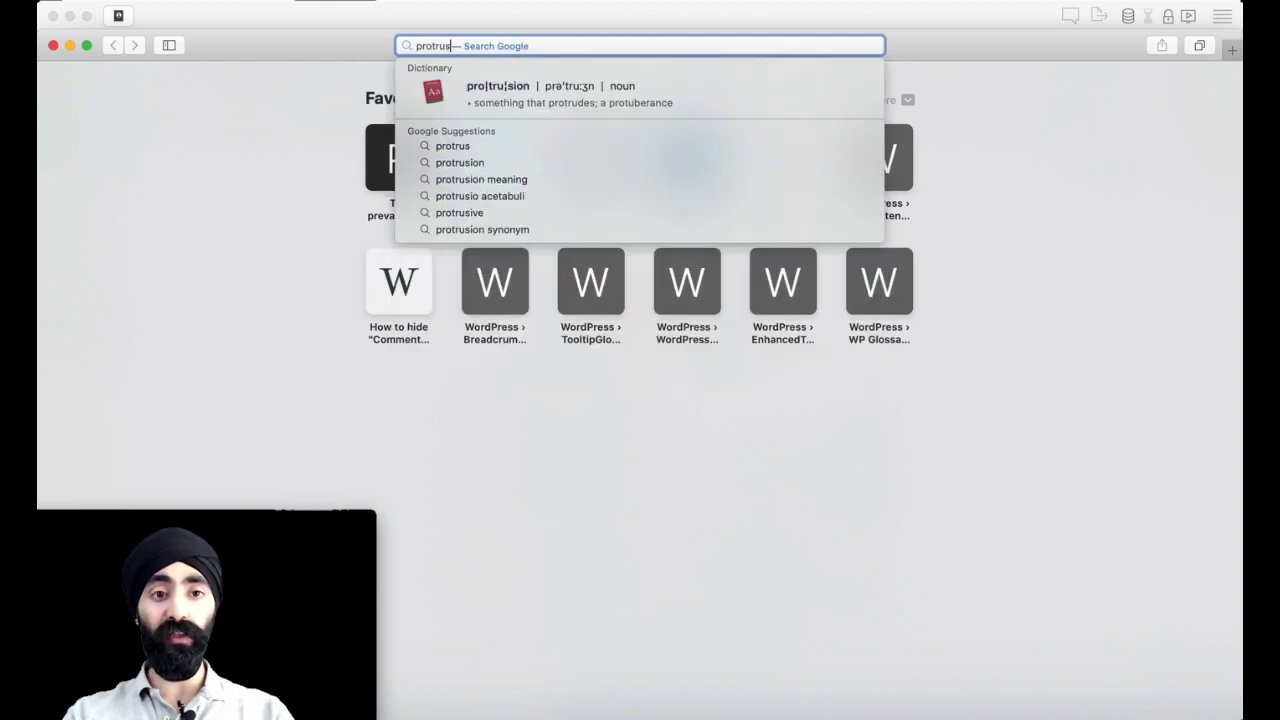
{"action": "type", "text": "o.uk"}
{"action": "key", "text": "Return"}
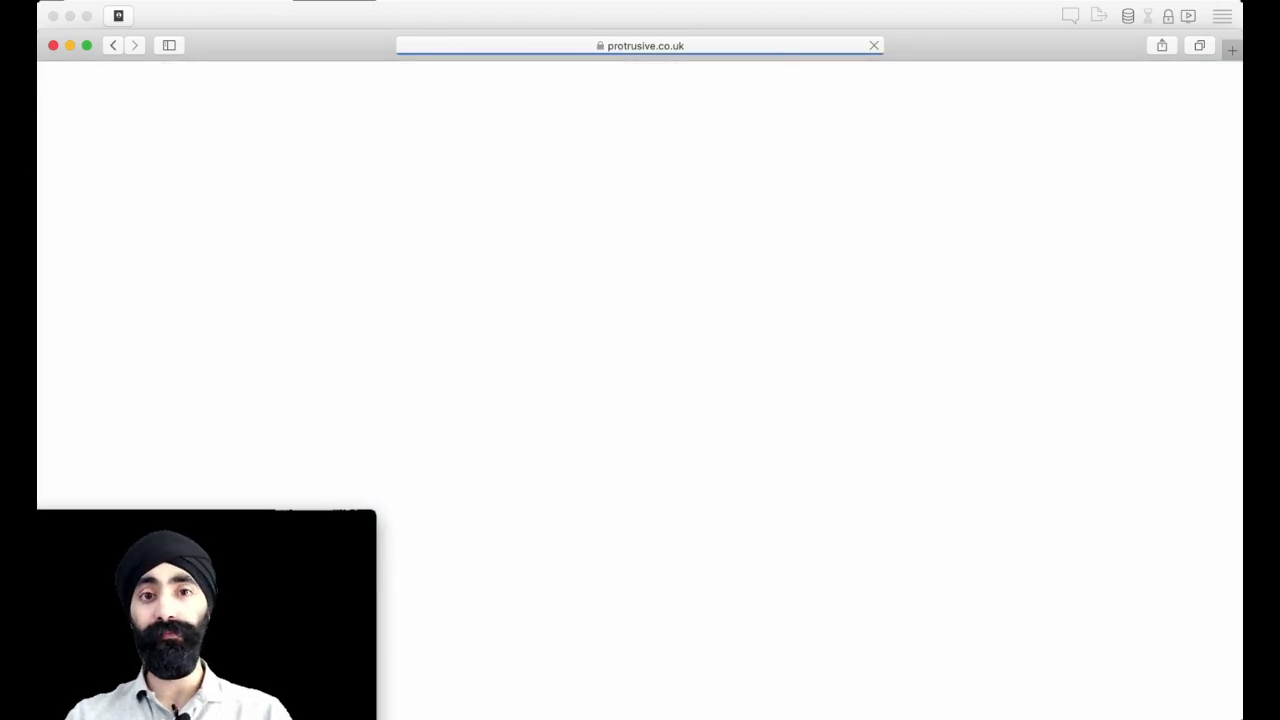
{"action": "scroll", "coordinate": [640, 400], "scroll_direction": "down", "scroll_amount": 15}
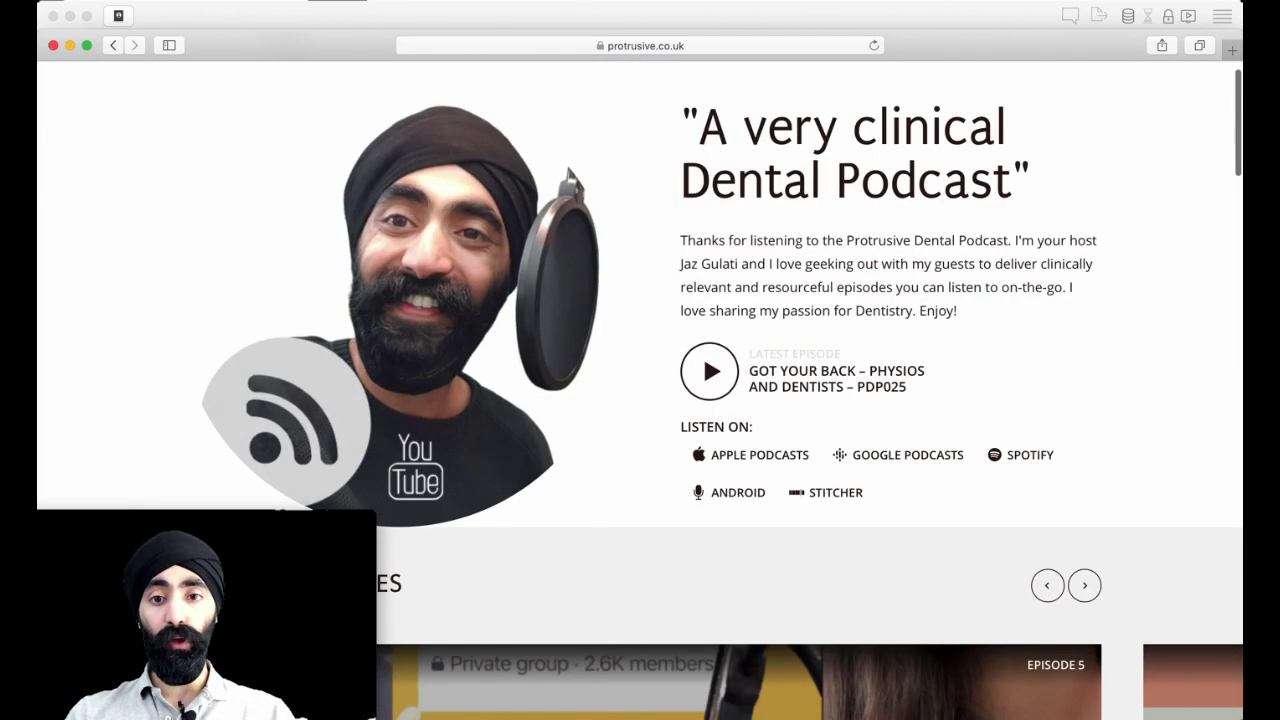
{"action": "scroll", "coordinate": [640, 400], "scroll_direction": "down", "scroll_amount": 10}
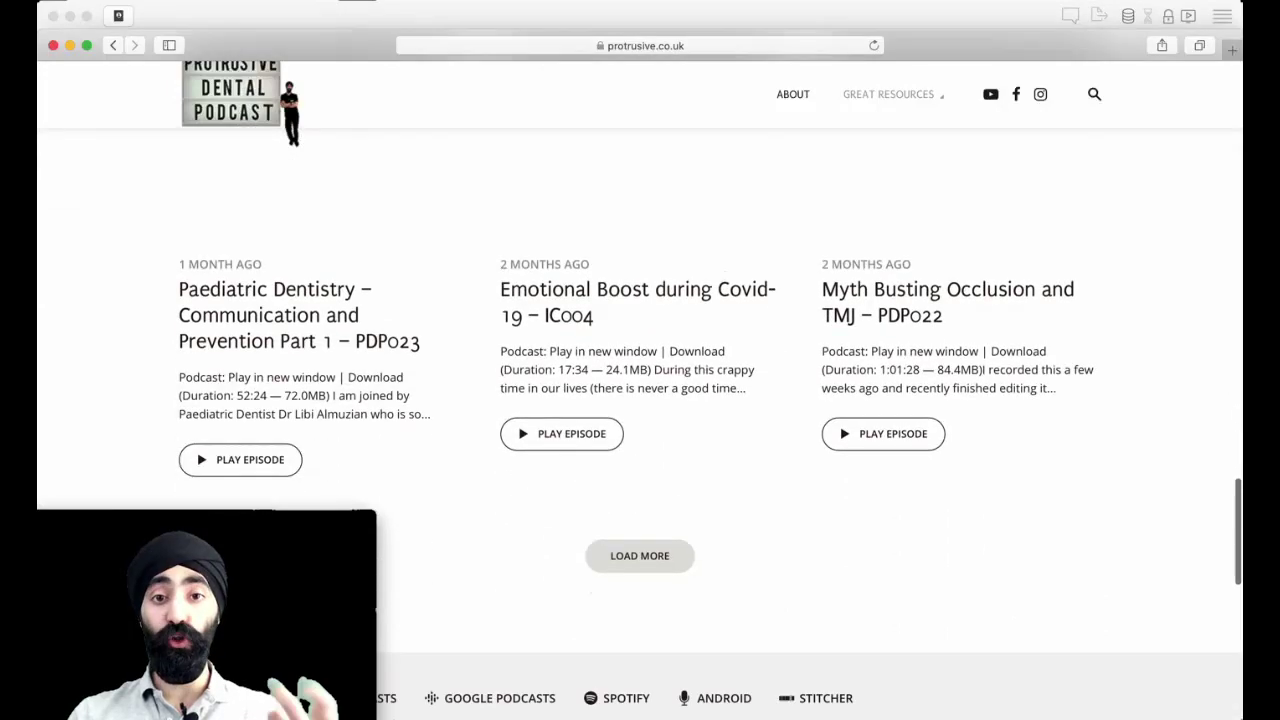
{"action": "scroll", "coordinate": [640, 400], "scroll_direction": "up", "scroll_amount": 15}
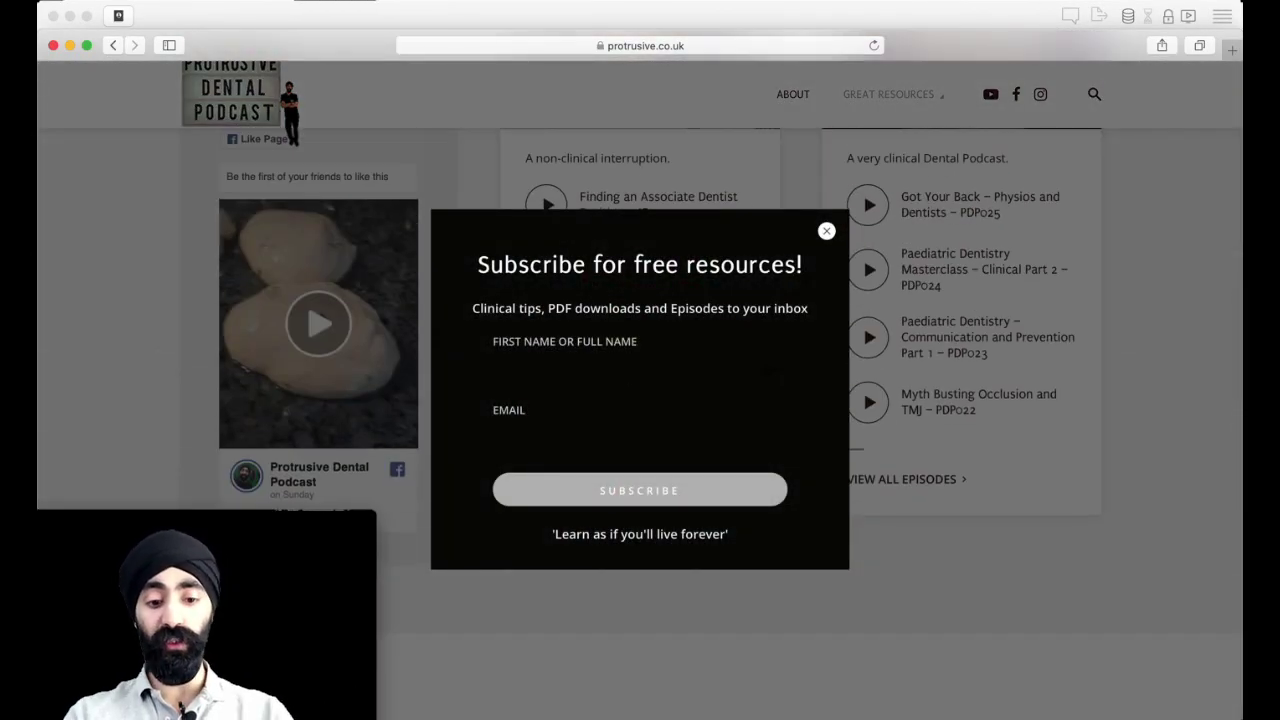
Step: Fill in the name and email fields of the subscription form for free resources
{"action": "type", "text": "Name"}
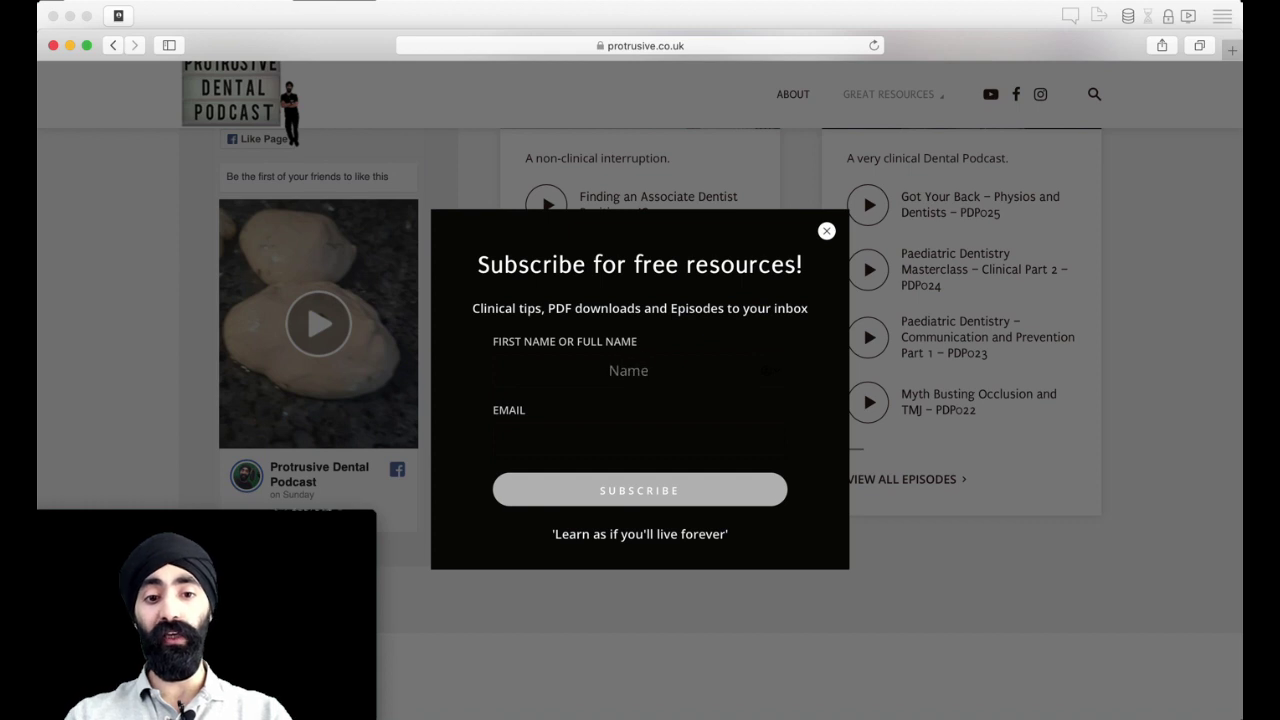
{"action": "key", "text": "Tab"}
{"action": "type", "text": "qjhdjksahjda"}
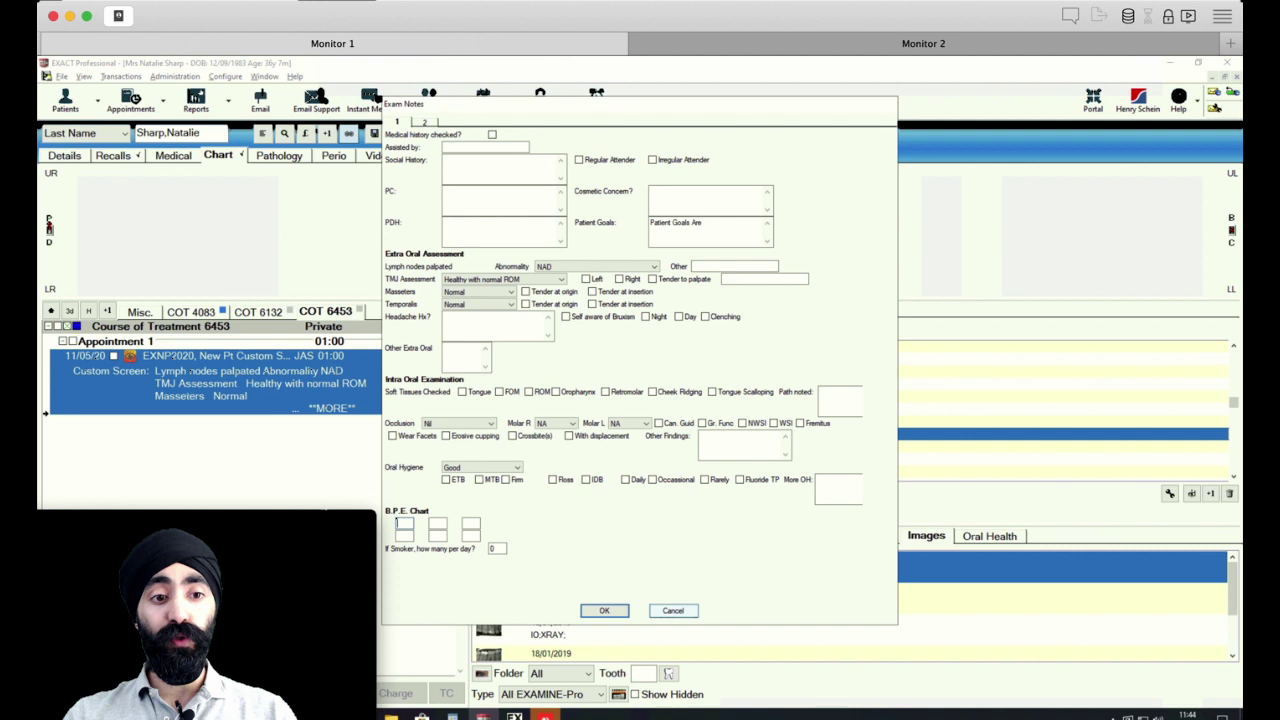
Step: Switch back to EXACT, cancel the Exam Notes screen and open the list of custom screens for configuration
{"action": "key", "text": "Return"}
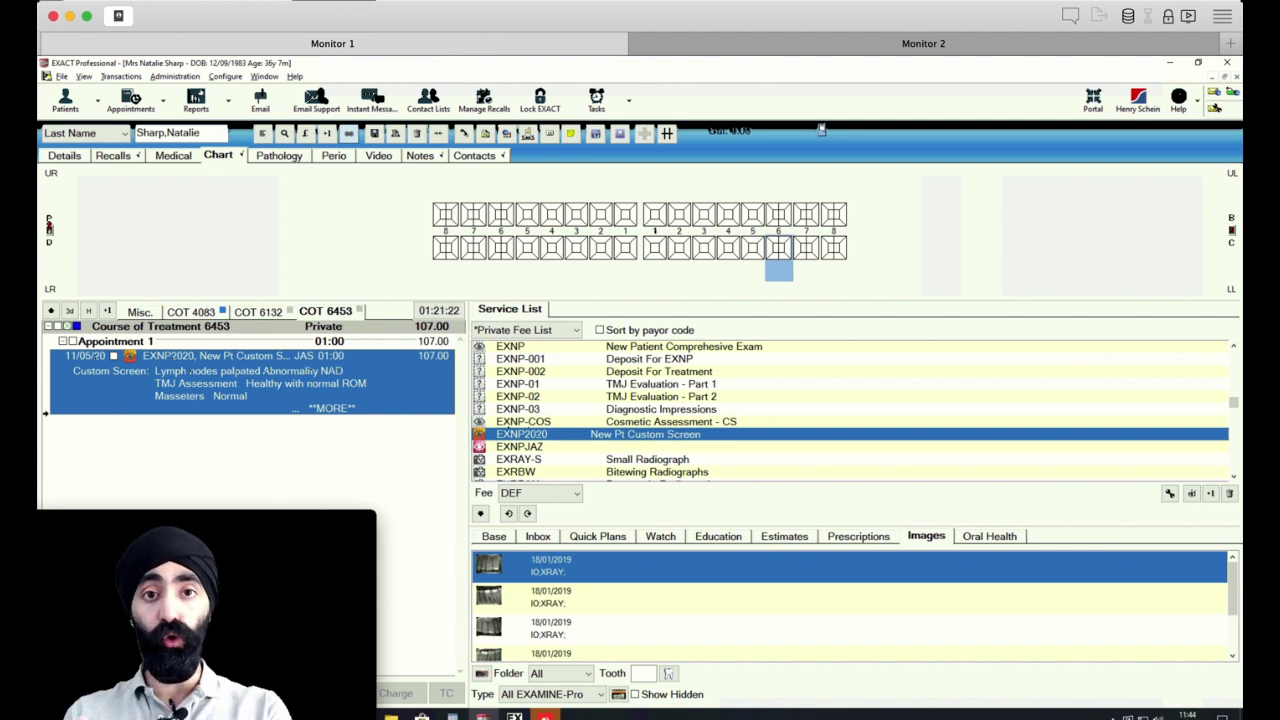
{"action": "left_click", "coordinate": [225, 76]}
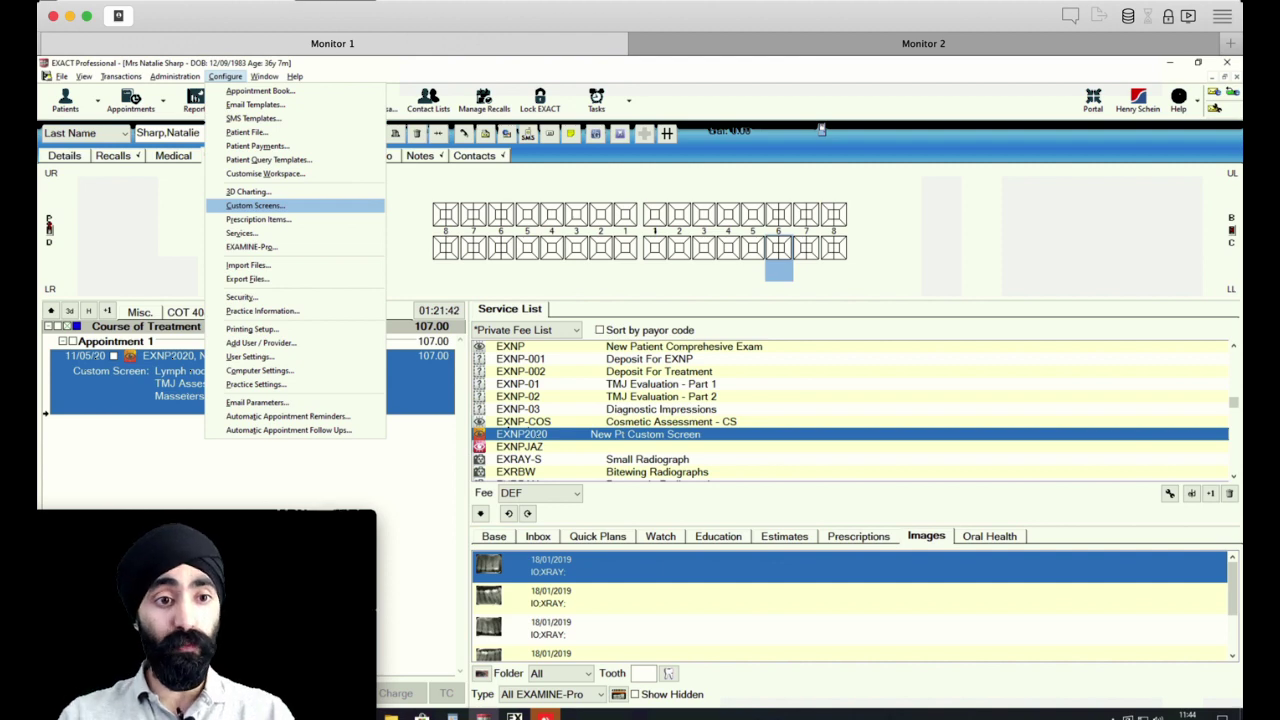
{"action": "key", "text": "Return"}
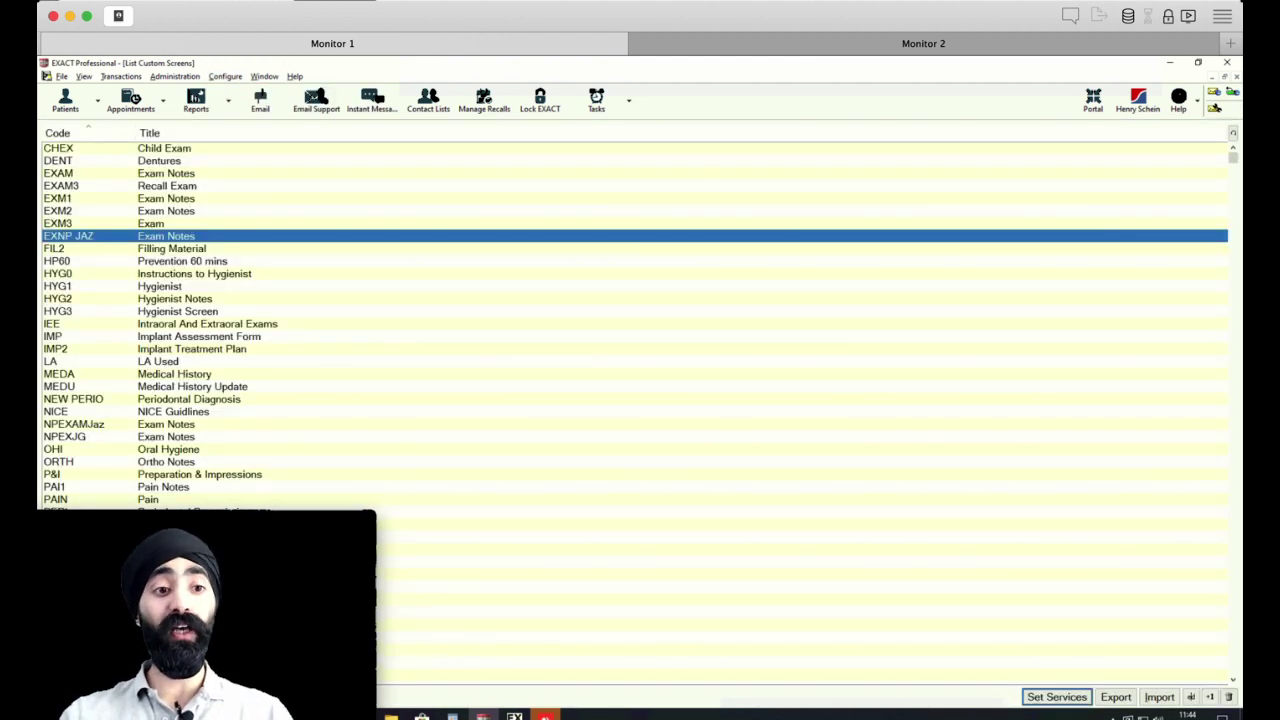
{"action": "left_click", "coordinate": [145, 336]}
{"action": "scroll", "coordinate": [145, 330], "scroll_direction": "down", "scroll_amount": 1}
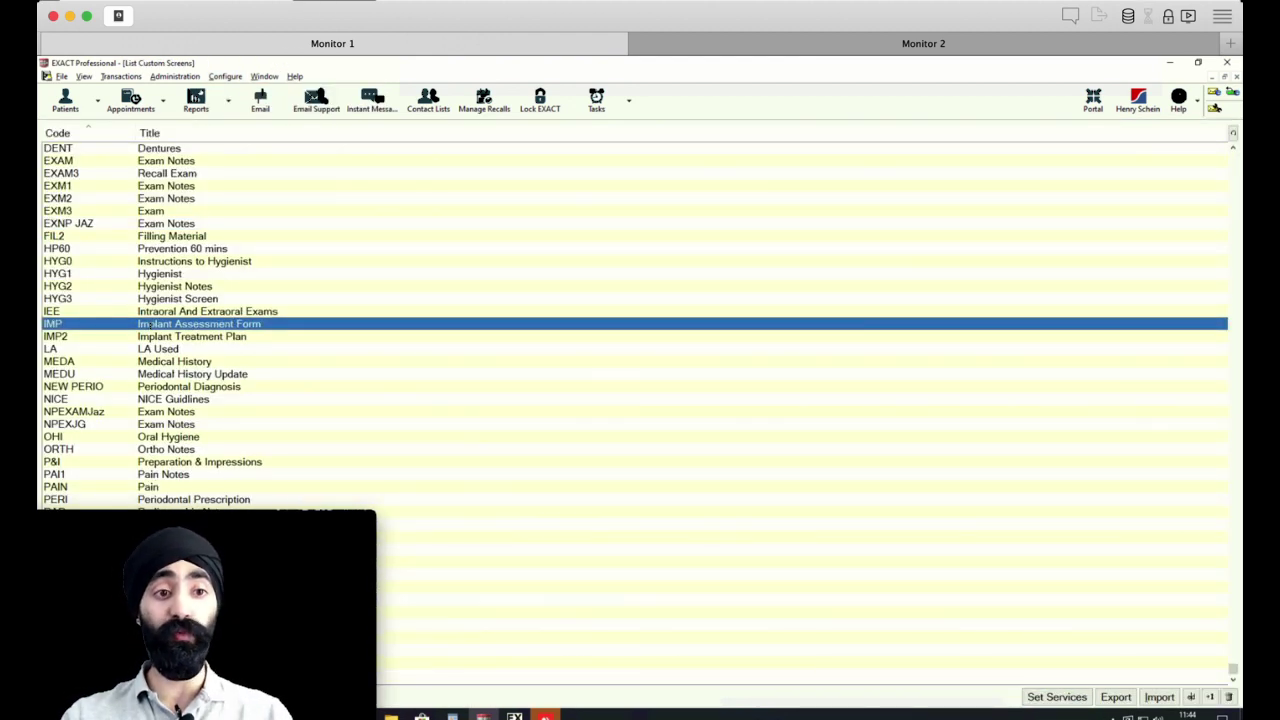
{"action": "left_click", "coordinate": [150, 236]}
{"action": "left_click", "coordinate": [152, 211]}
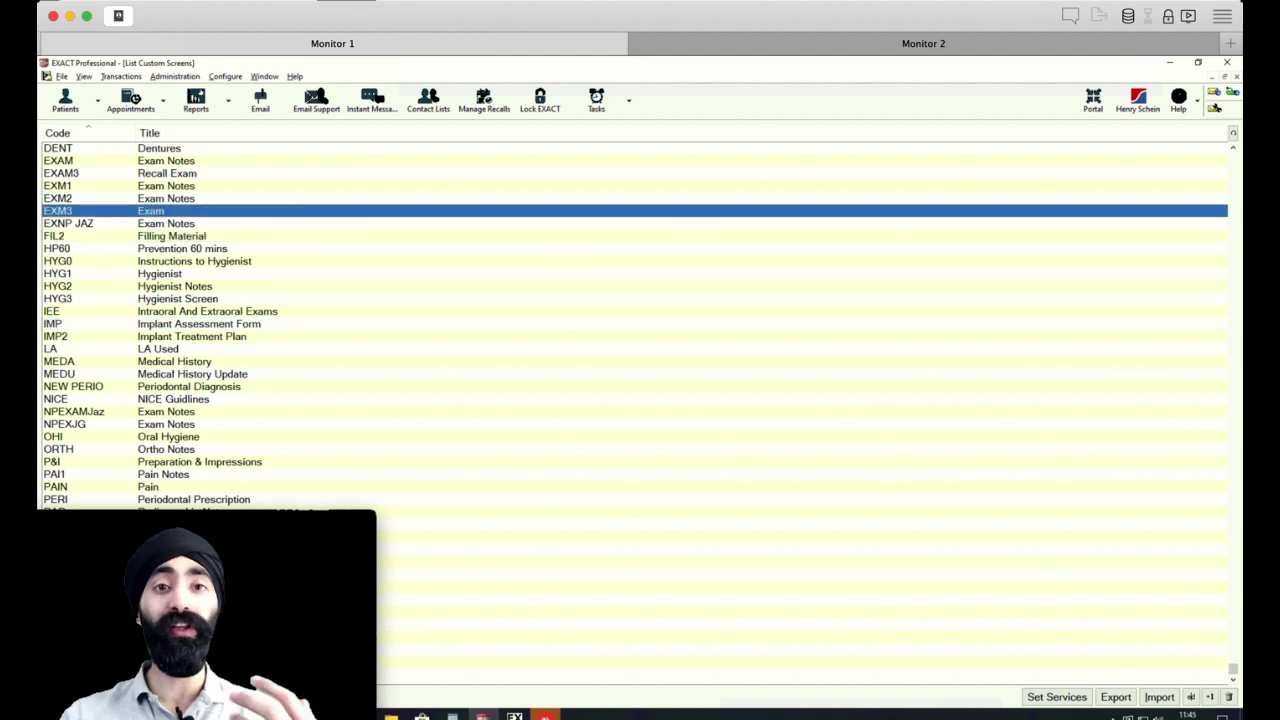
{"action": "left_click", "coordinate": [194, 261]}
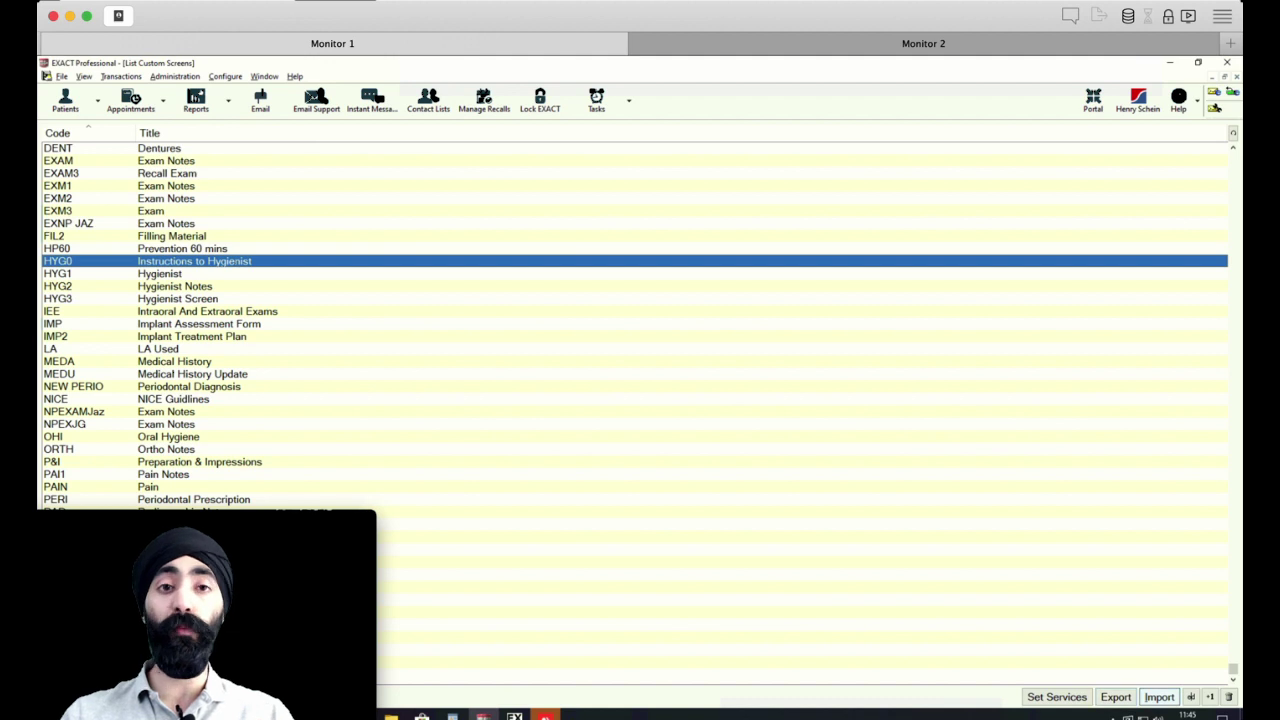
Step: Import Protrusive Custom Screen 2020.CSV from the Desktop as a custom screen with the new code DEMO CUSTO
{"action": "left_click", "coordinate": [1159, 697]}
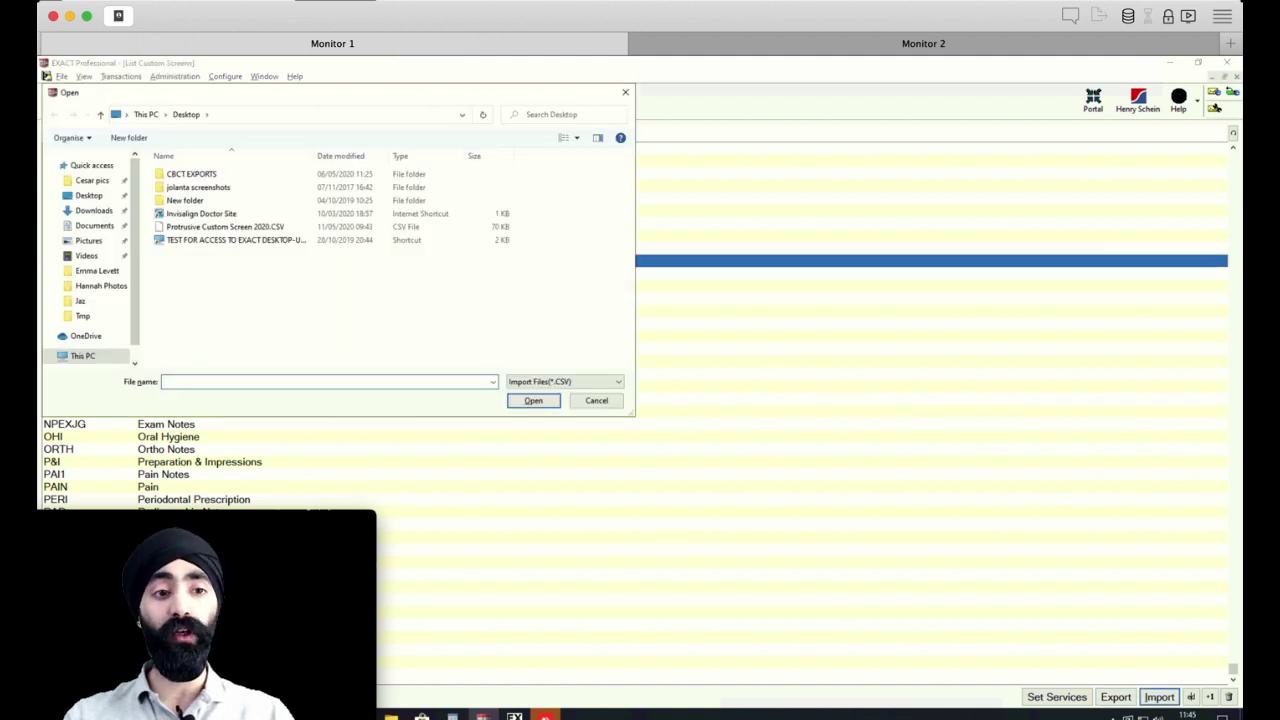
{"action": "left_click", "coordinate": [232, 228]}
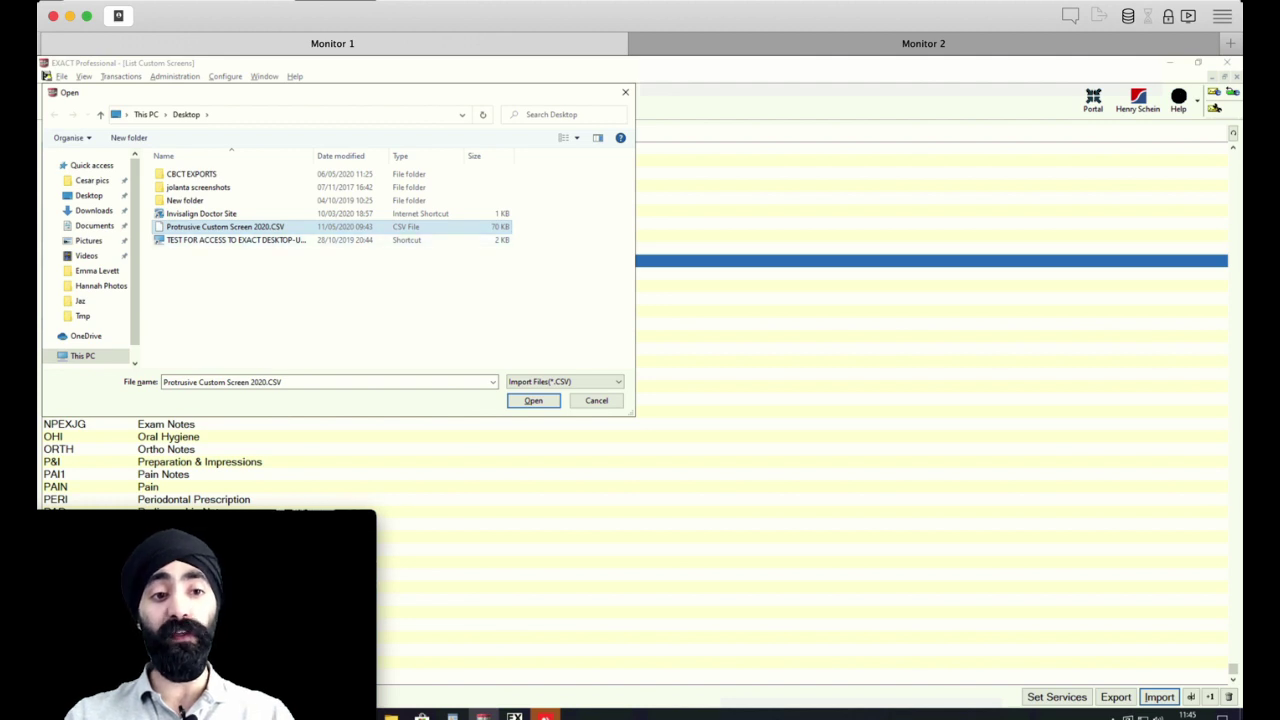
{"action": "left_click", "coordinate": [533, 400]}
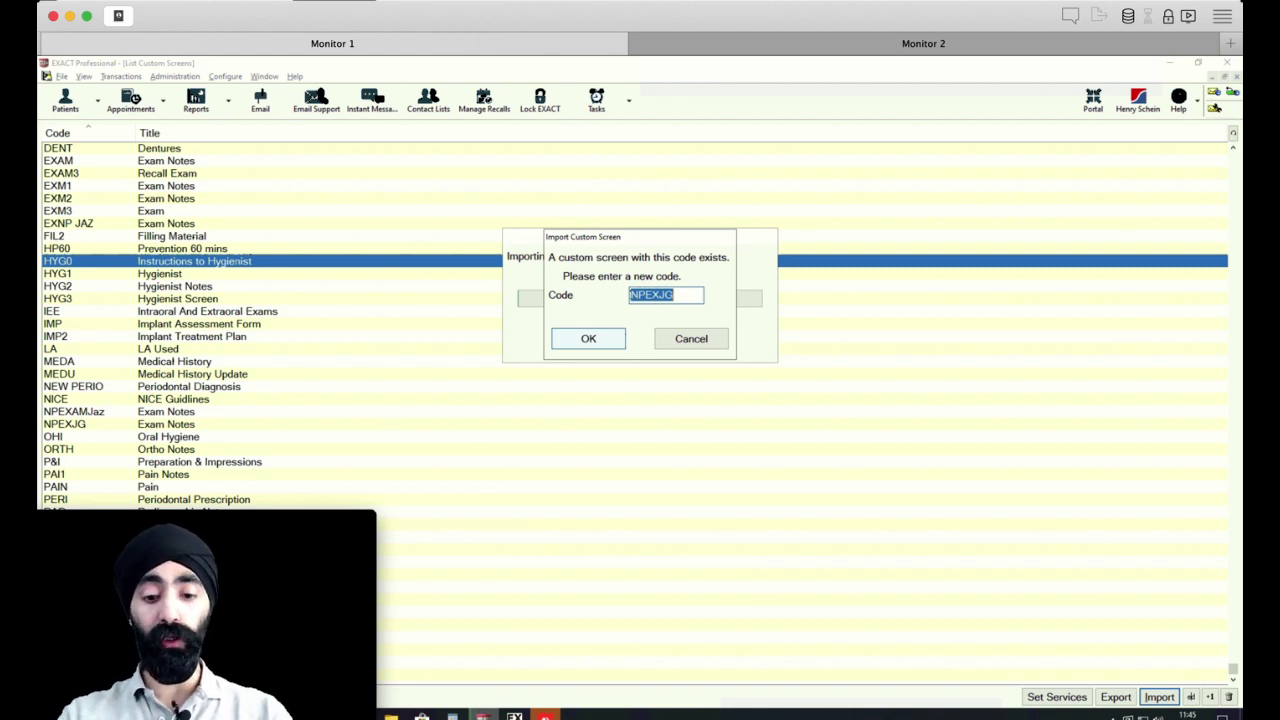
{"action": "type", "text": "DEMO CUSTO"}
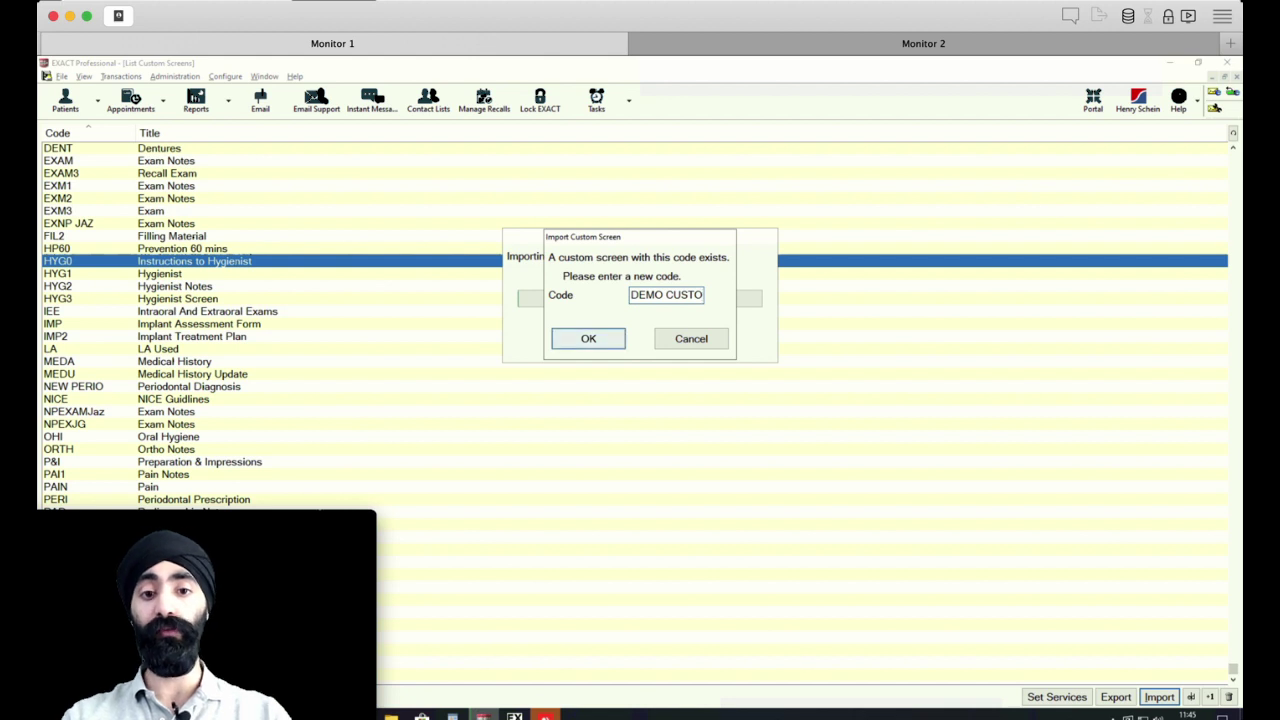
{"action": "key", "text": "Return"}
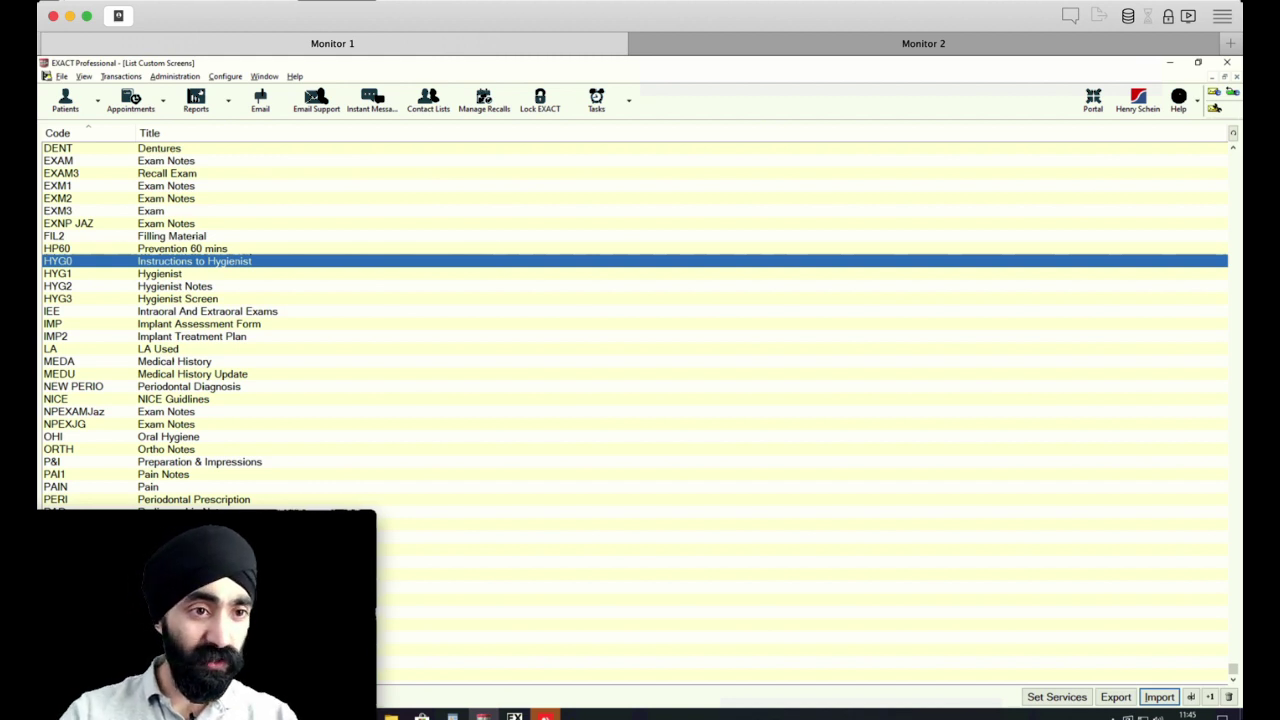
Step: Locate the imported DEMO CUSTO entry in the custom screens list and select it
{"action": "left_click", "coordinate": [100, 161]}
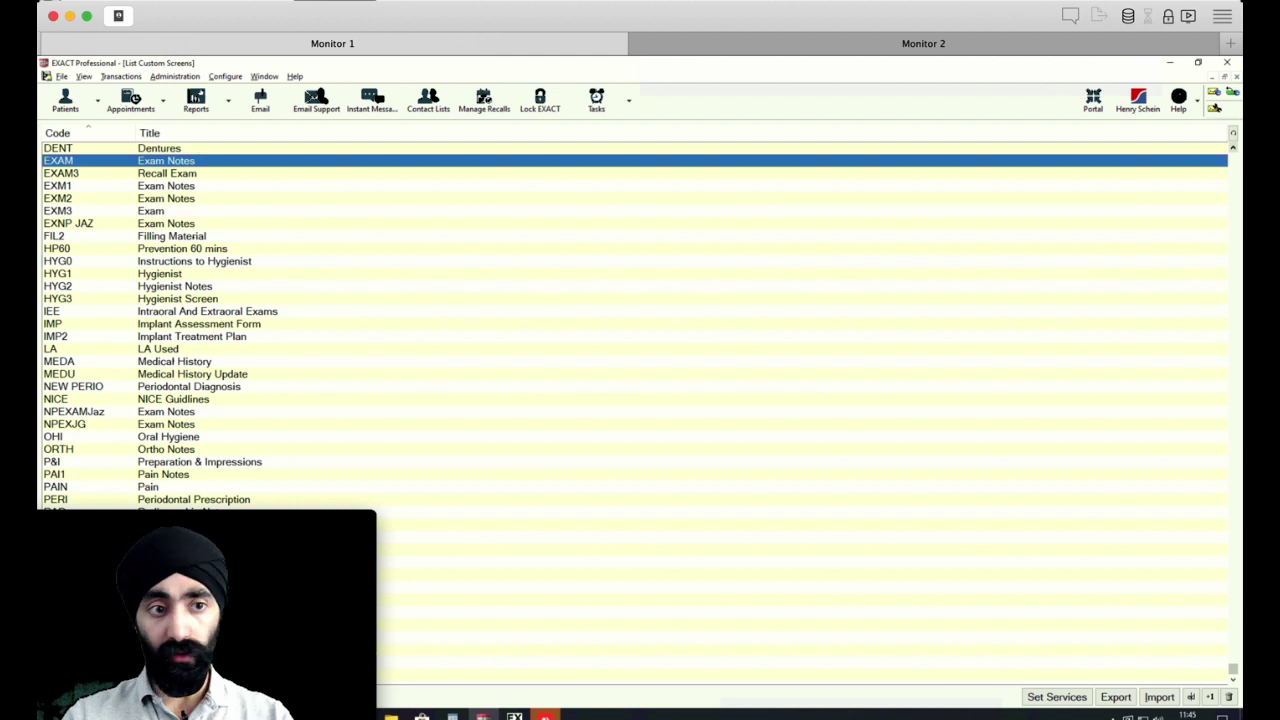
{"action": "left_click", "coordinate": [1233, 148]}
{"action": "left_click", "coordinate": [1233, 148]}
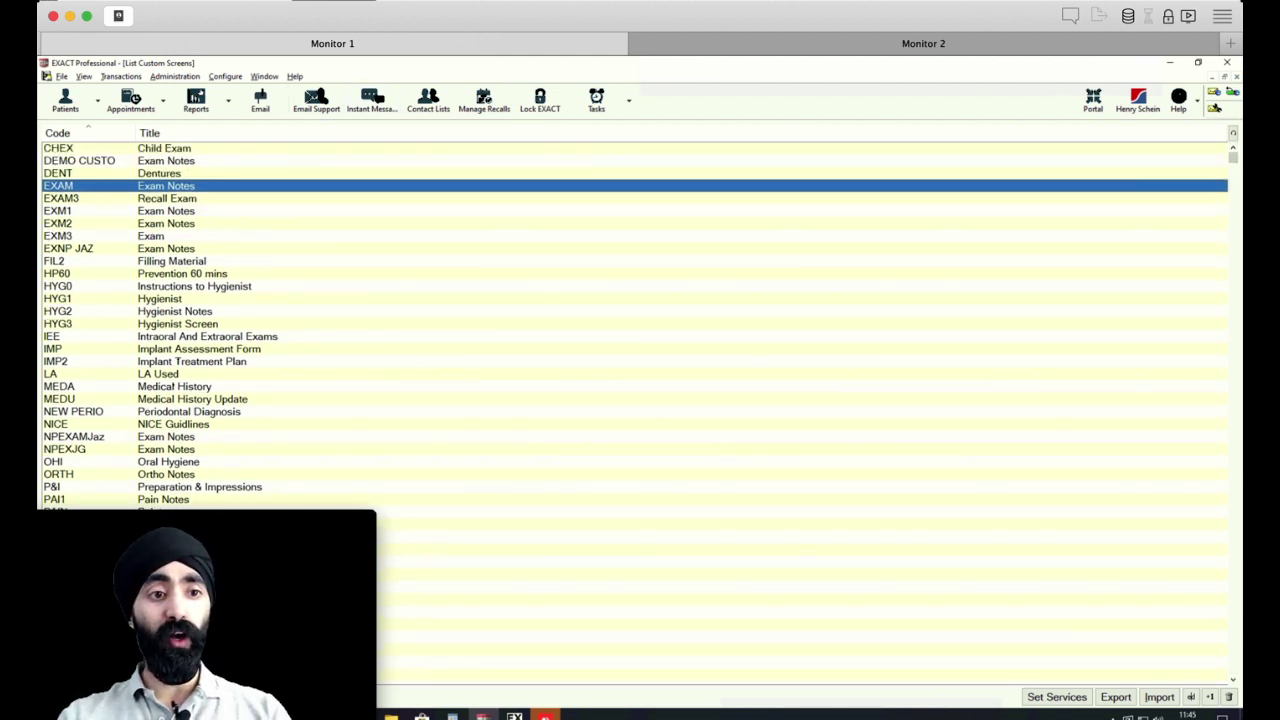
{"action": "left_click", "coordinate": [100, 161]}
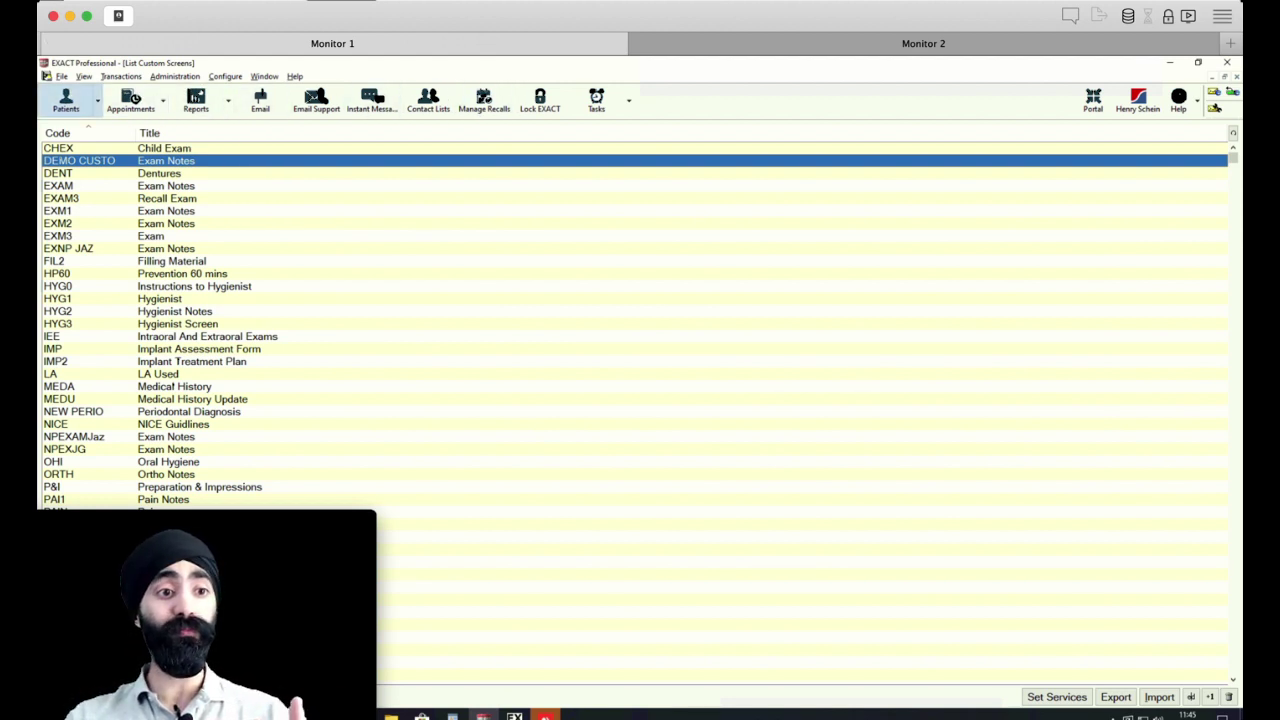
Step: Add a service item to the private fee list in the patient's chart with code EXAMNP and description New Patient Custom Screen
{"action": "left_click", "coordinate": [65, 100]}
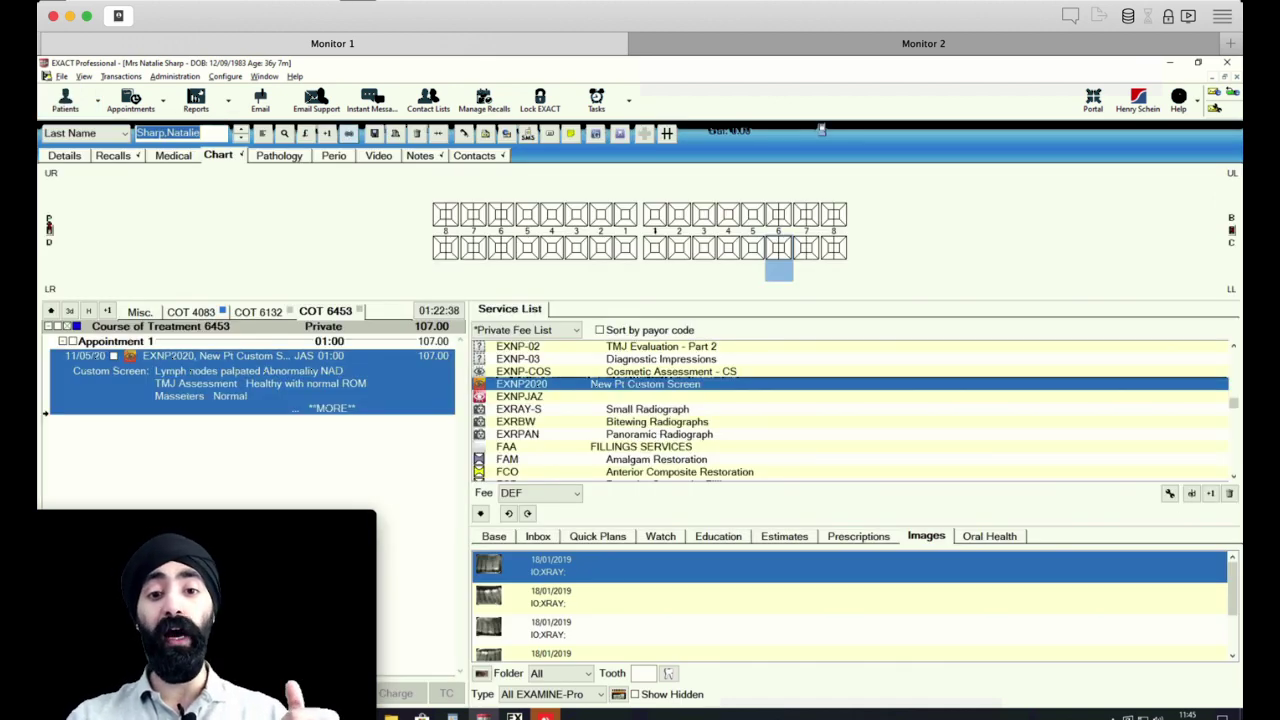
{"action": "right_click", "coordinate": [658, 416]}
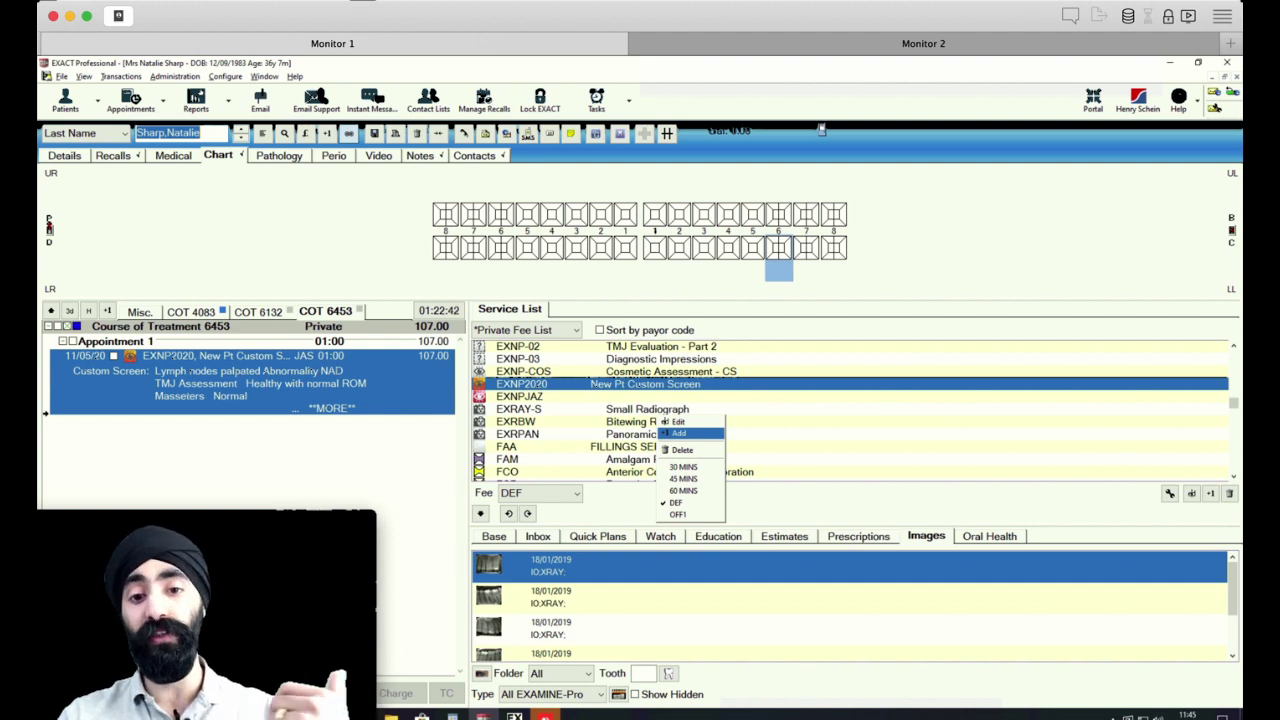
{"action": "left_click", "coordinate": [678, 433]}
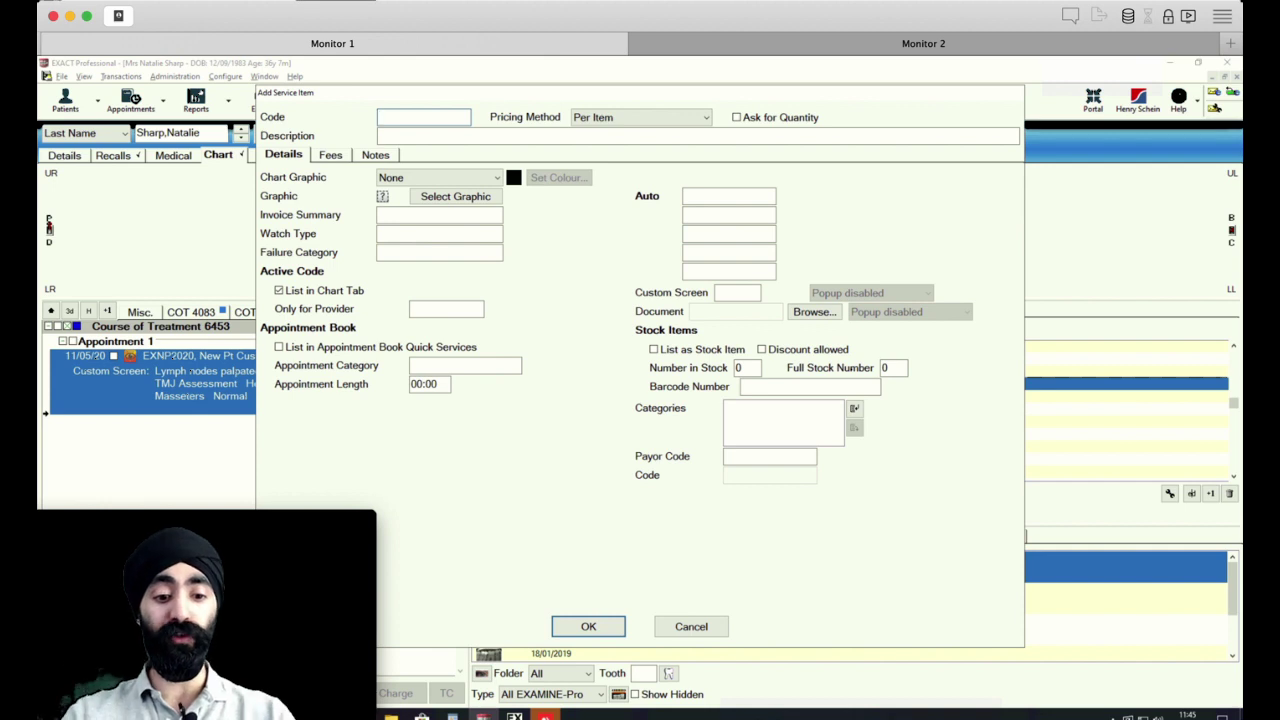
{"action": "type", "text": "EXAMNPO"}
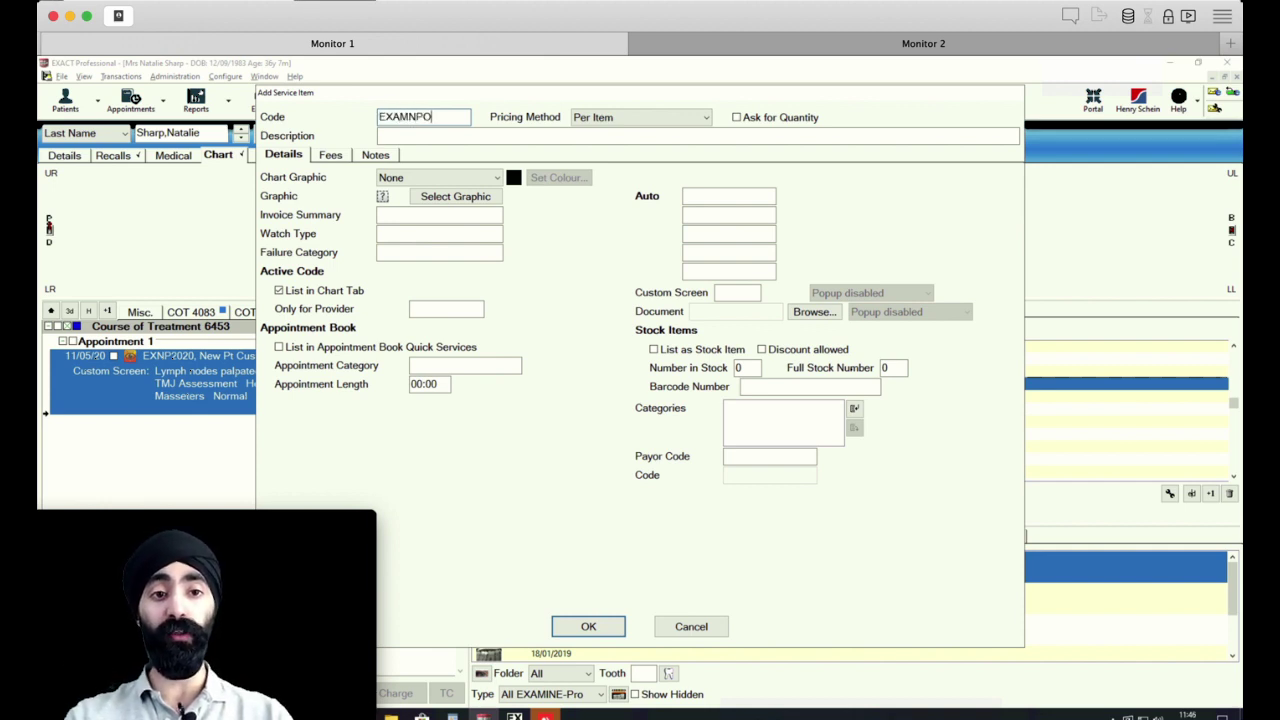
{"action": "key", "text": "BackSpace"}
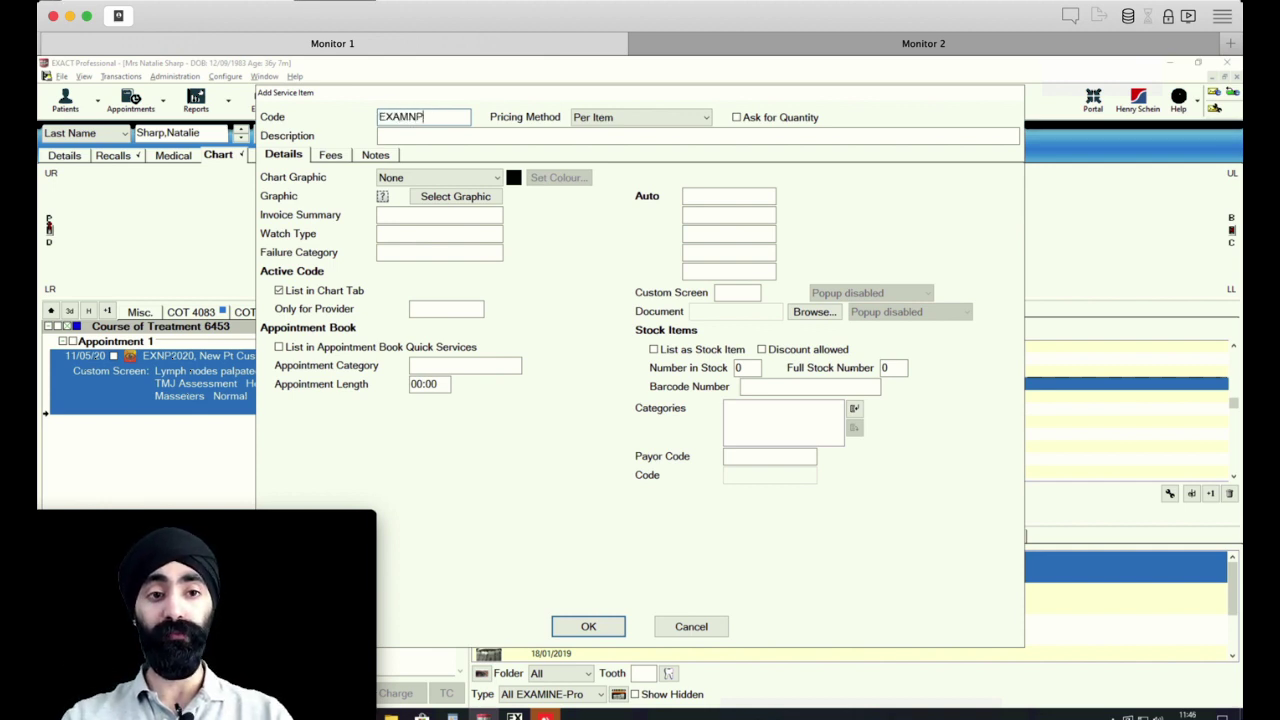
{"action": "key", "text": "Tab"}
{"action": "type", "text": "N"}
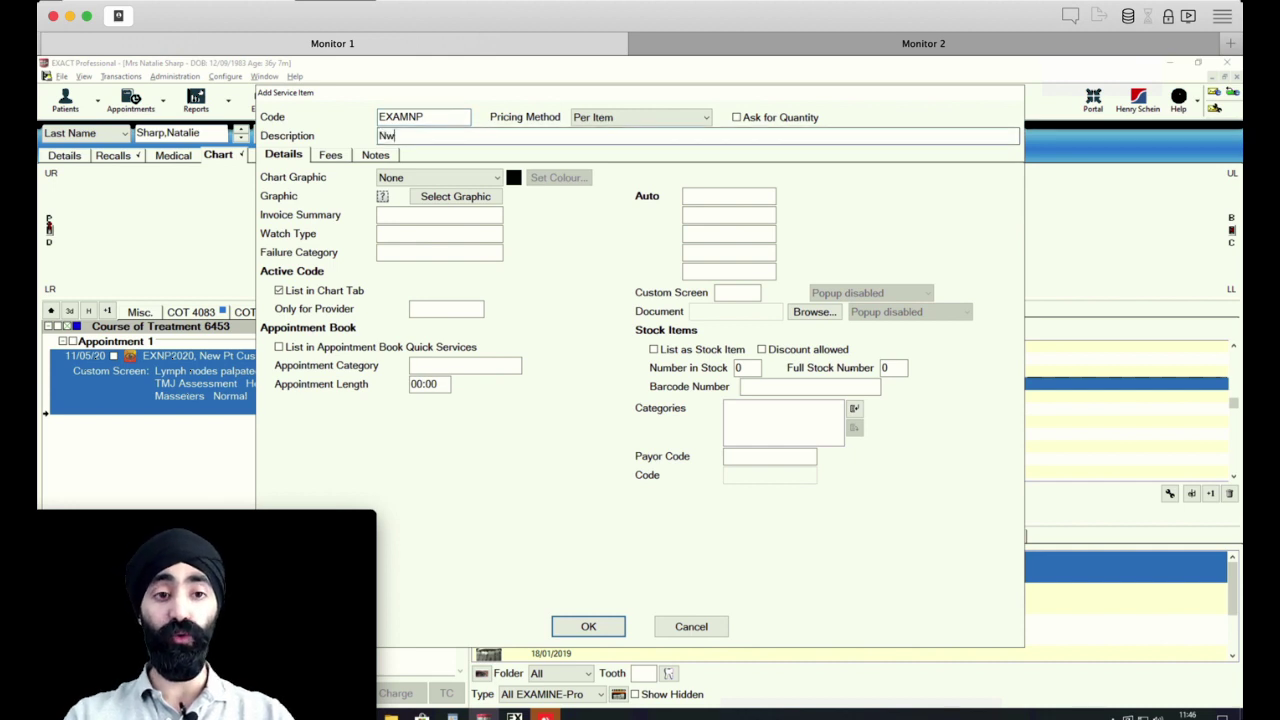
{"action": "type", "text": "ew Patient "}
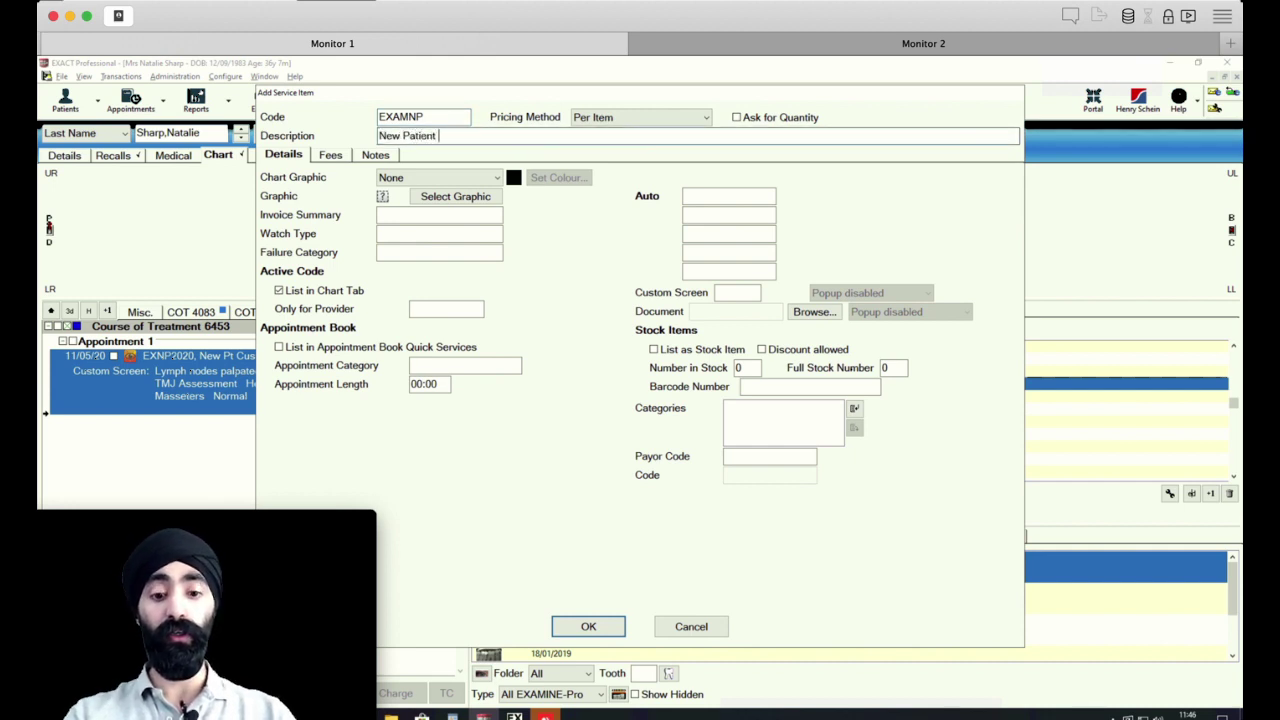
{"action": "type", "text": "Custom Screen"}
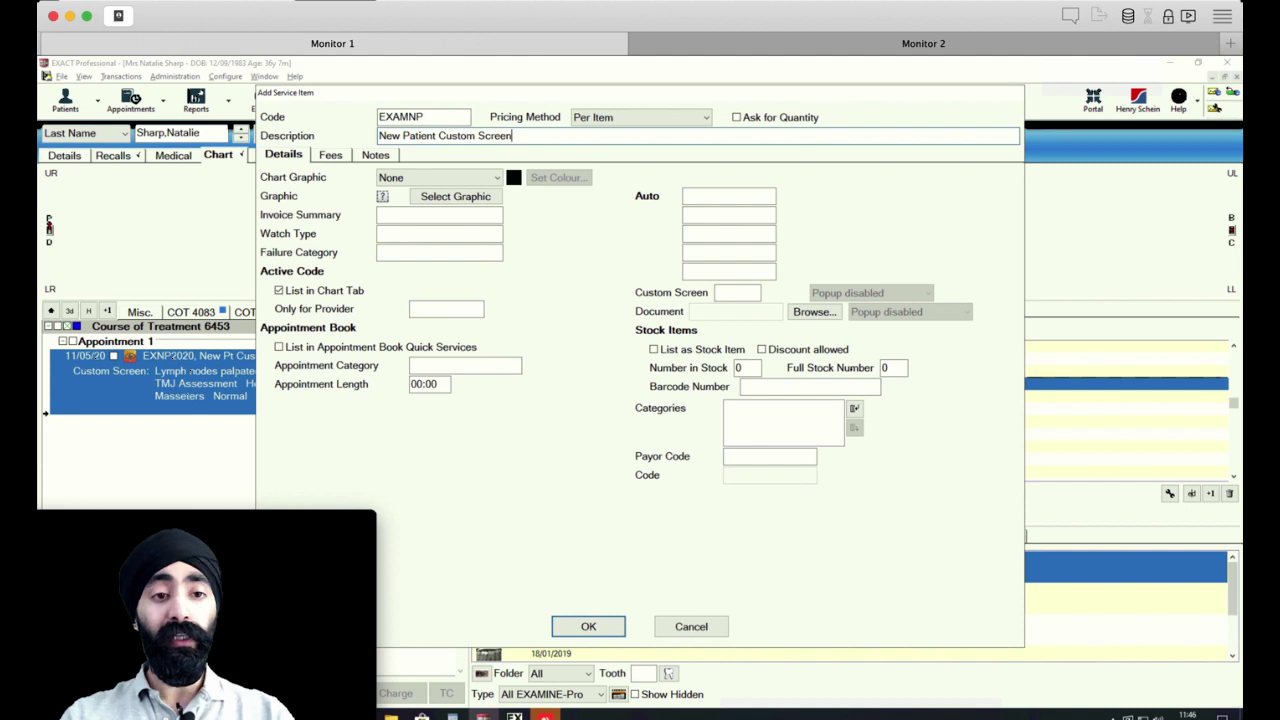
Step: Keep the service item's chart graphic as None and choose the eye symbol as its graphic
{"action": "left_click", "coordinate": [412, 179]}
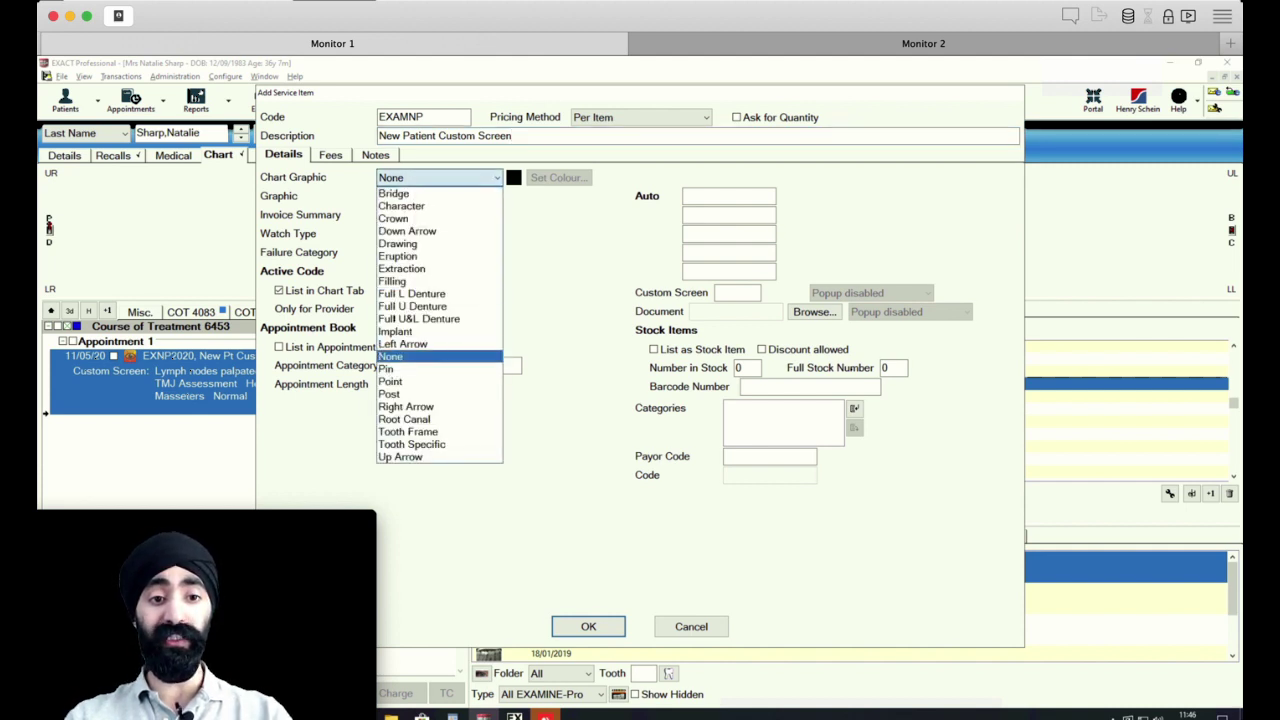
{"action": "left_click", "coordinate": [390, 356]}
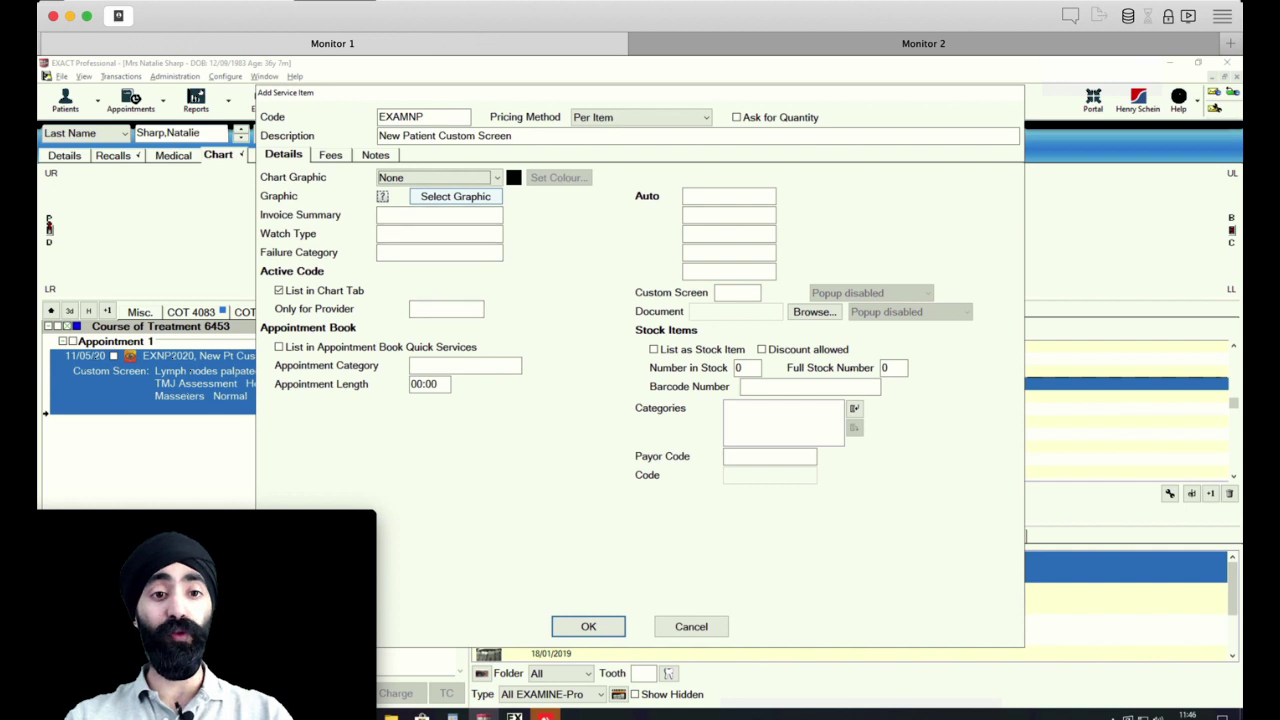
{"action": "key", "text": "Tab"}
{"action": "key", "text": "space"}
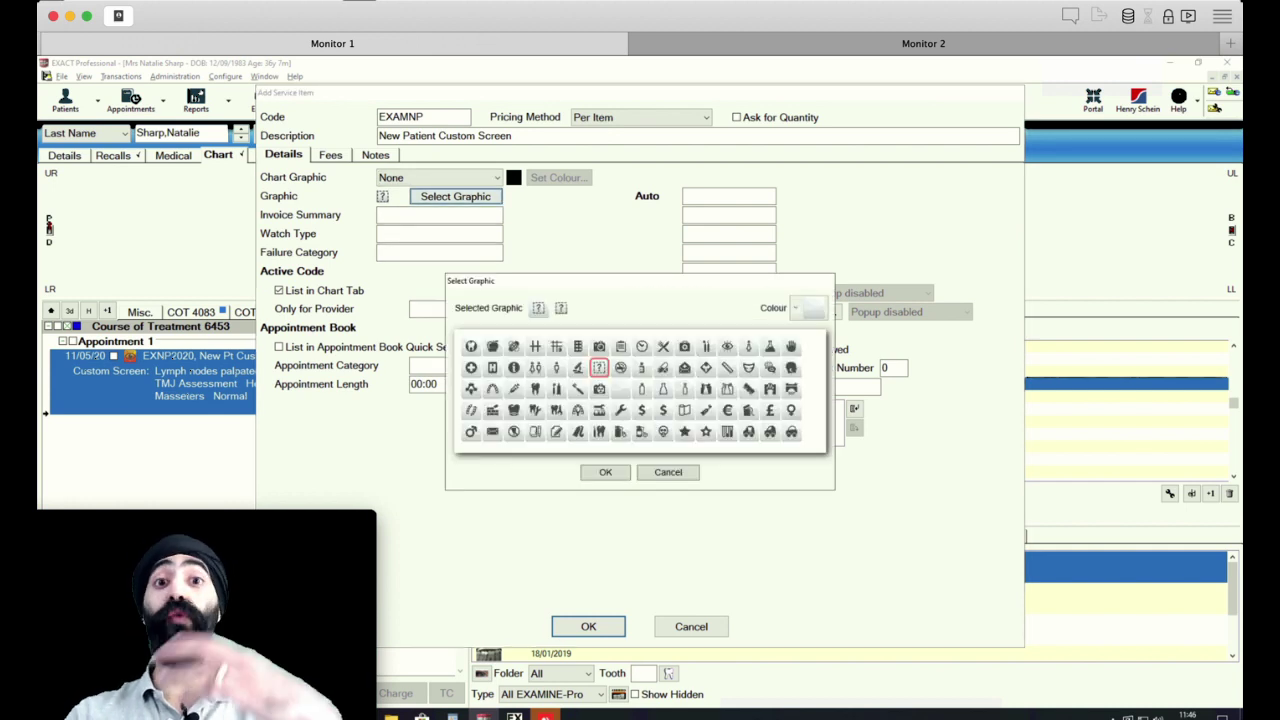
{"action": "left_click", "coordinate": [727, 346]}
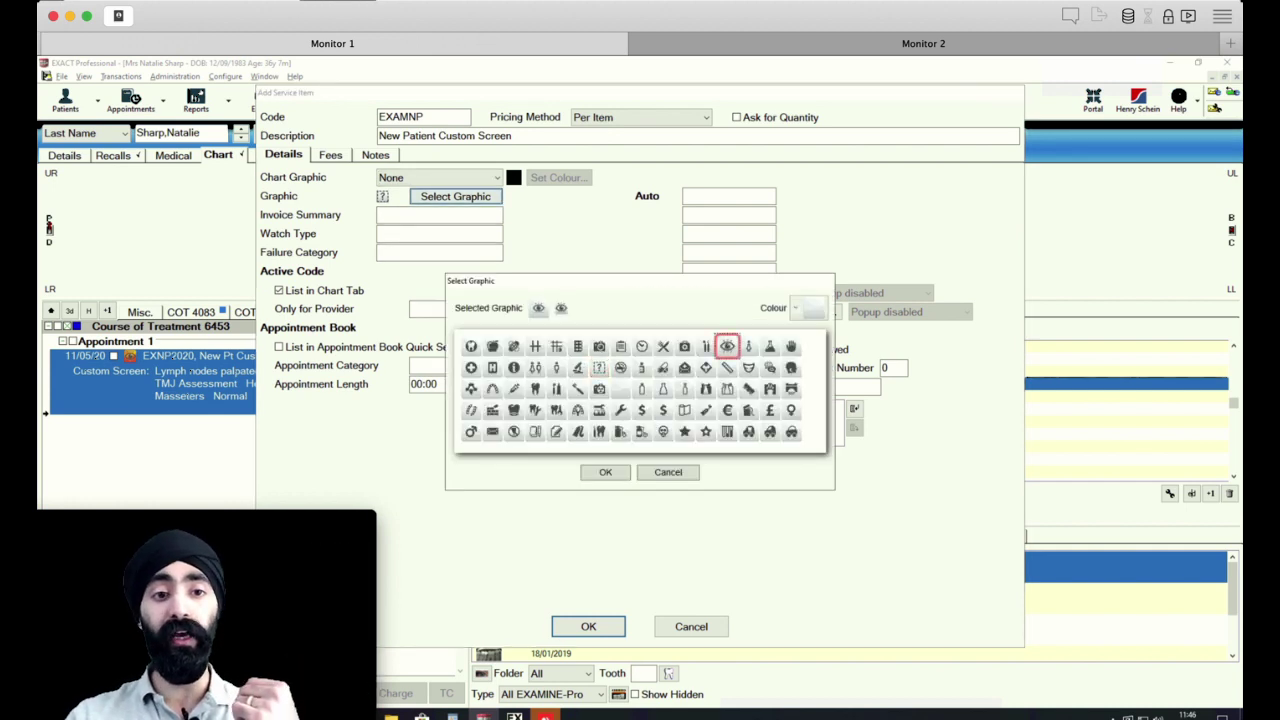
{"action": "left_click", "coordinate": [605, 472]}
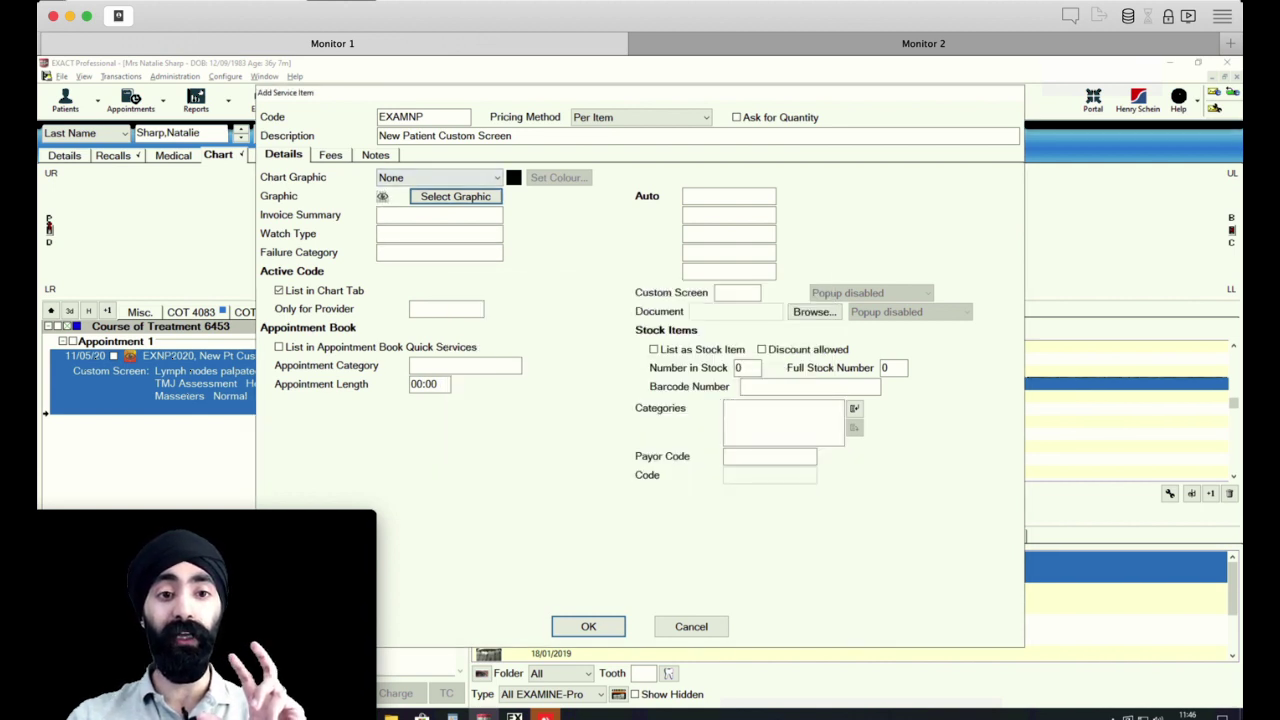
Step: Change the colour of the service item's eye graphic to green
{"action": "left_click", "coordinate": [455, 196]}
{"action": "left_click", "coordinate": [808, 308]}
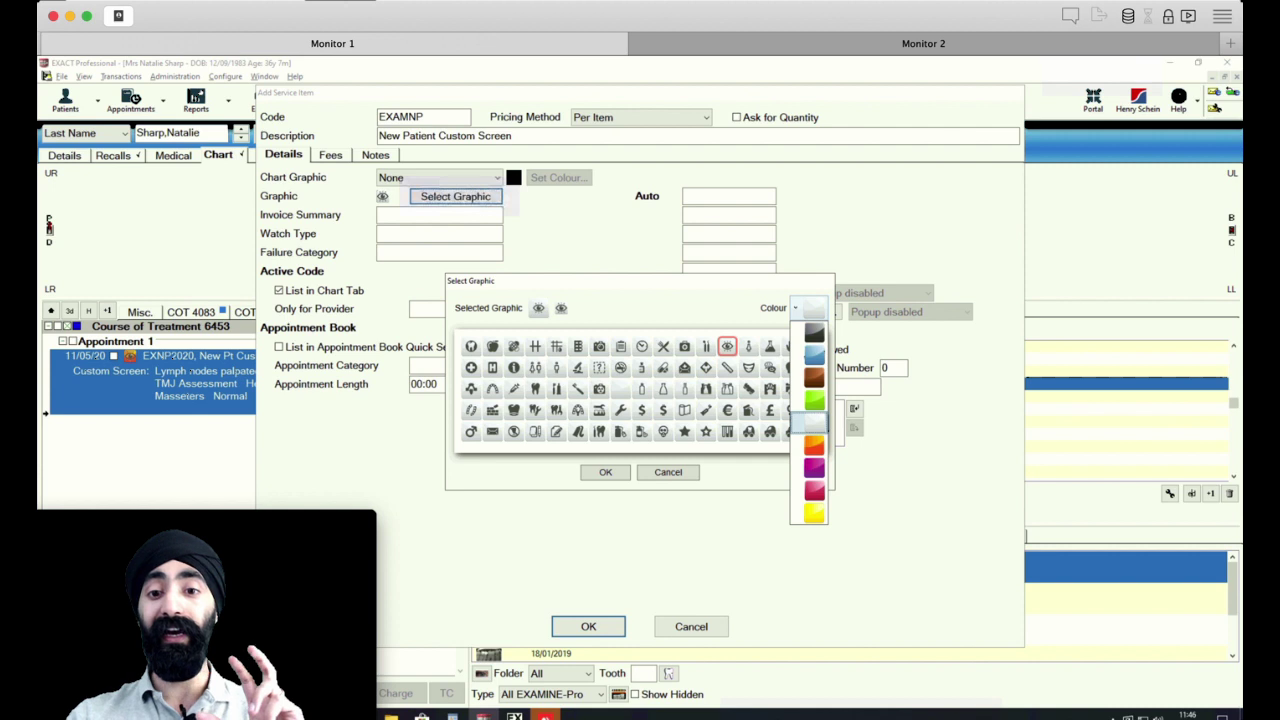
{"action": "left_click", "coordinate": [809, 400]}
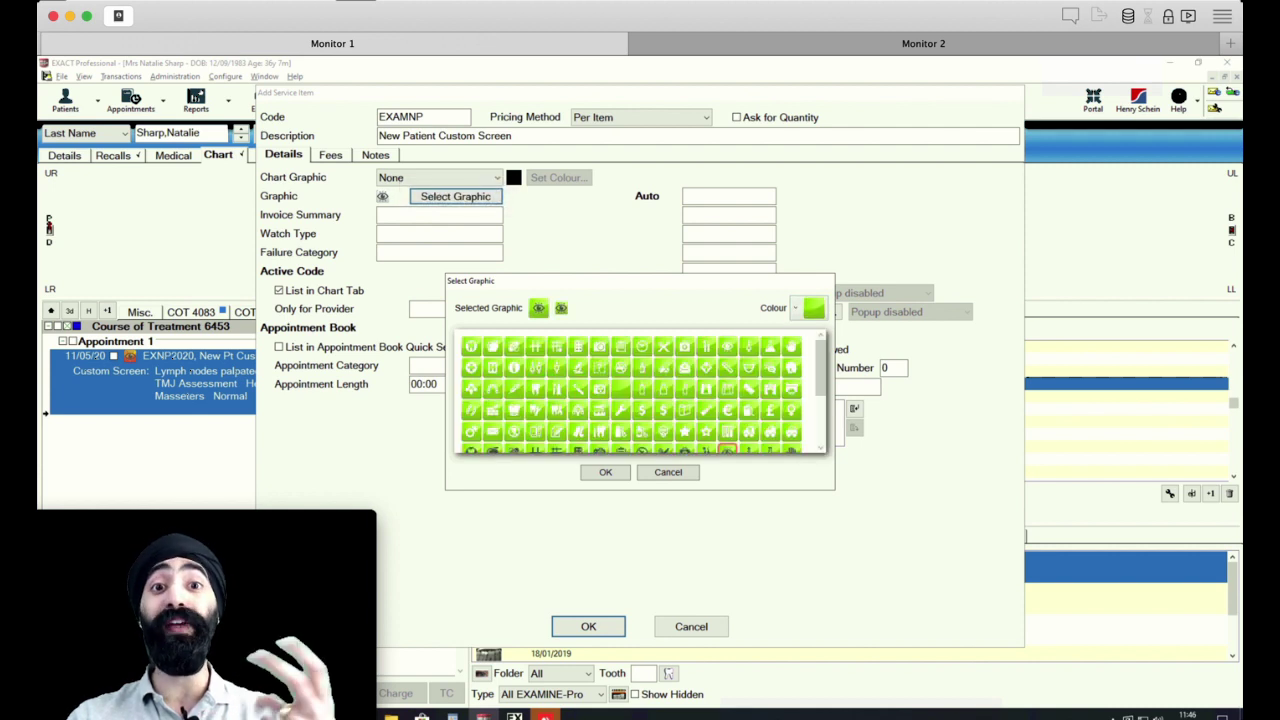
{"action": "left_click", "coordinate": [605, 472]}
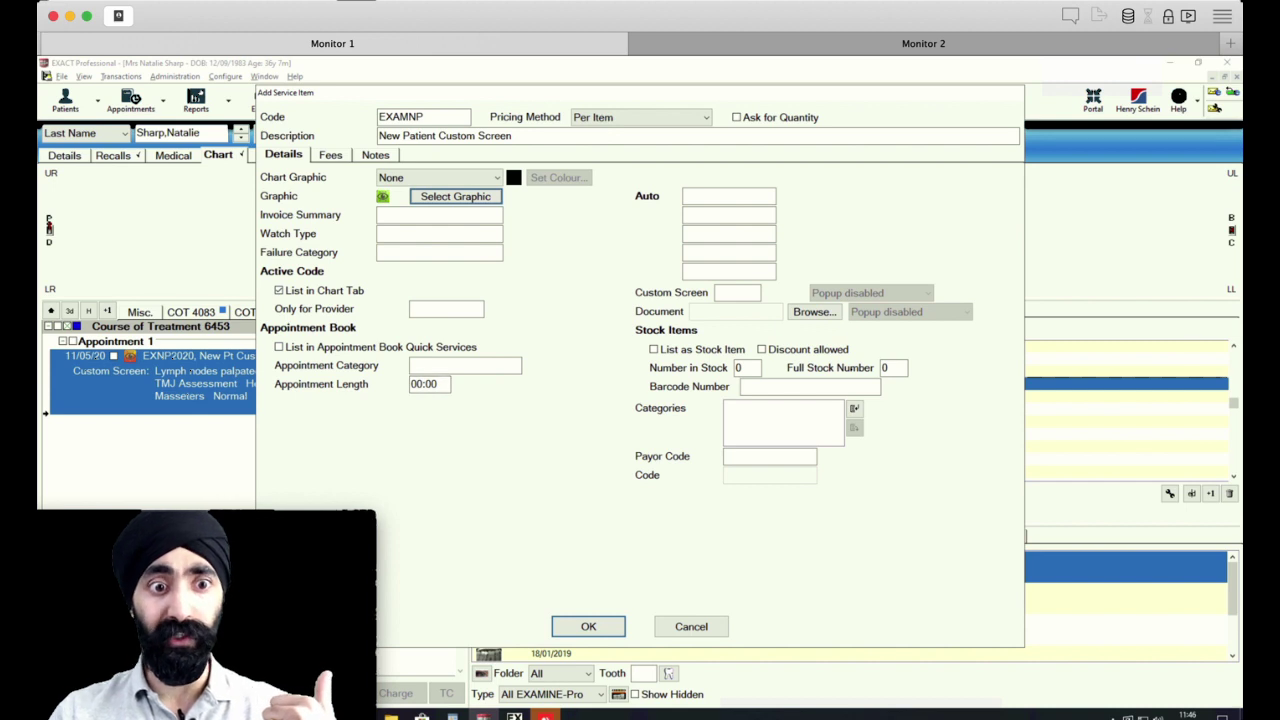
Step: Set the service item's invoice summary to Examinations Related Services from the list of invoice summaries
{"action": "left_click", "coordinate": [439, 215]}
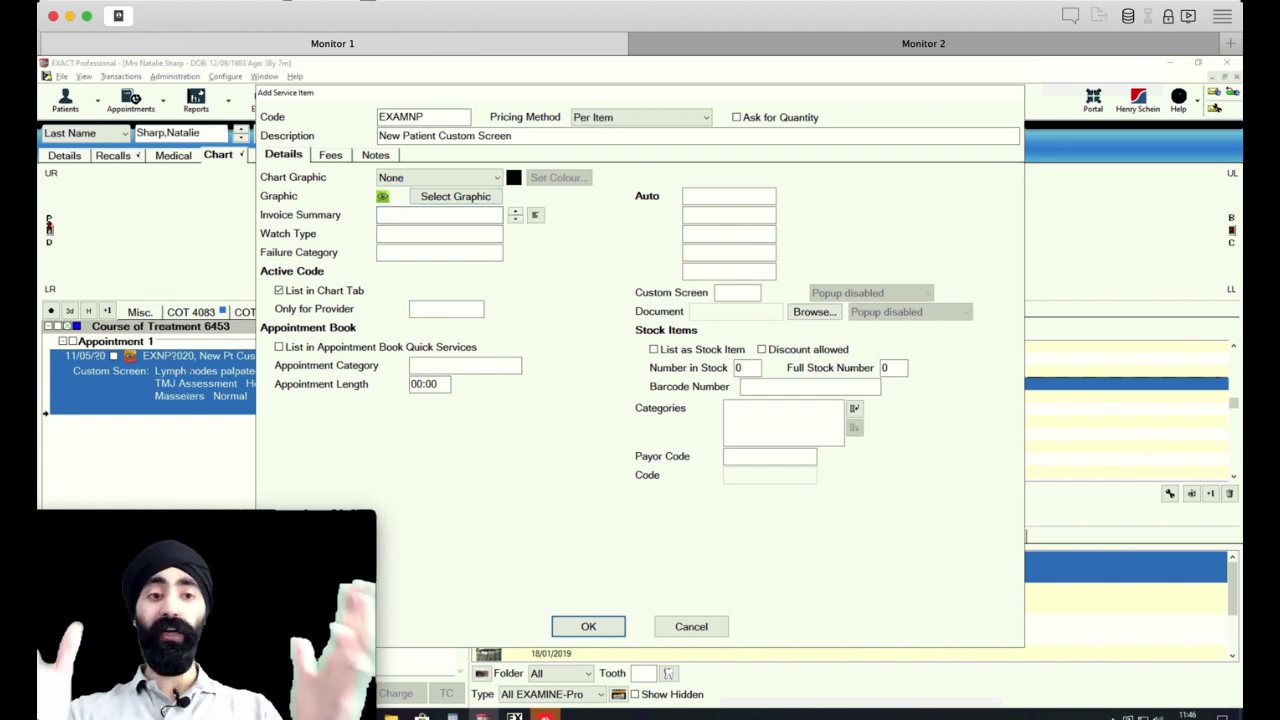
{"action": "type", "text": "Ex"}
{"action": "key", "text": "BackSpace"}
{"action": "key", "text": "BackSpace"}
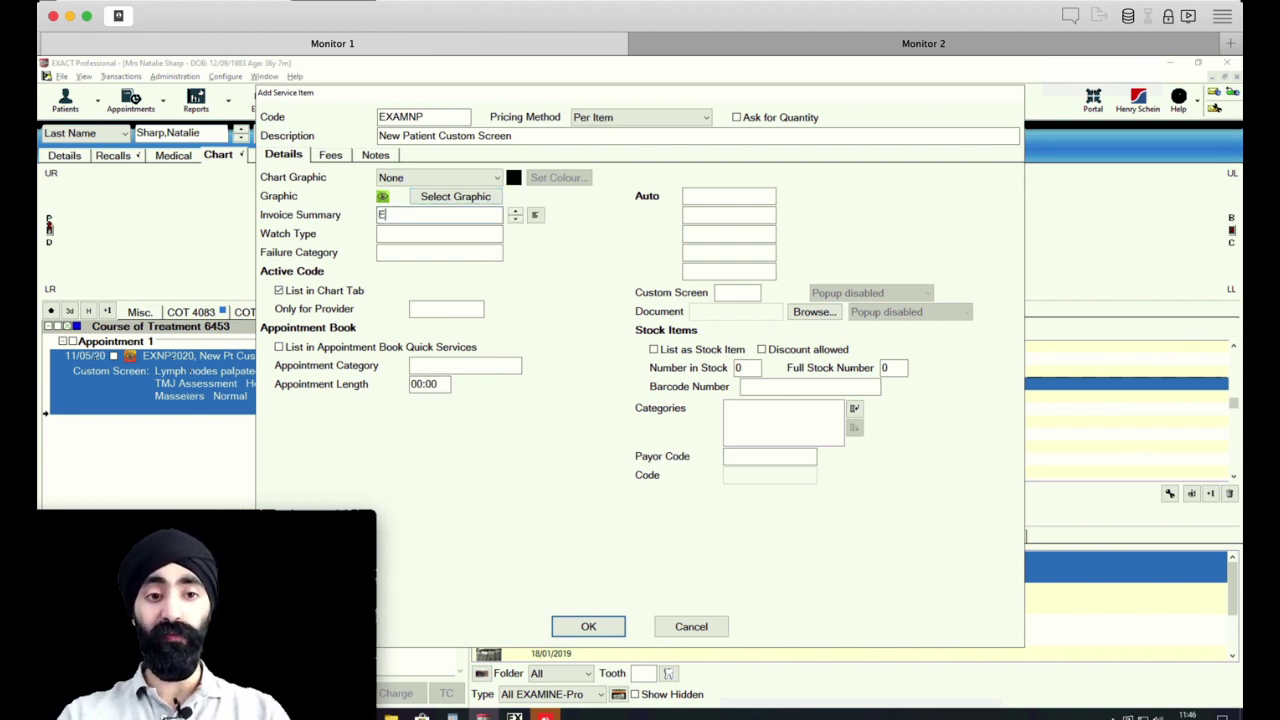
{"action": "left_click", "coordinate": [536, 215]}
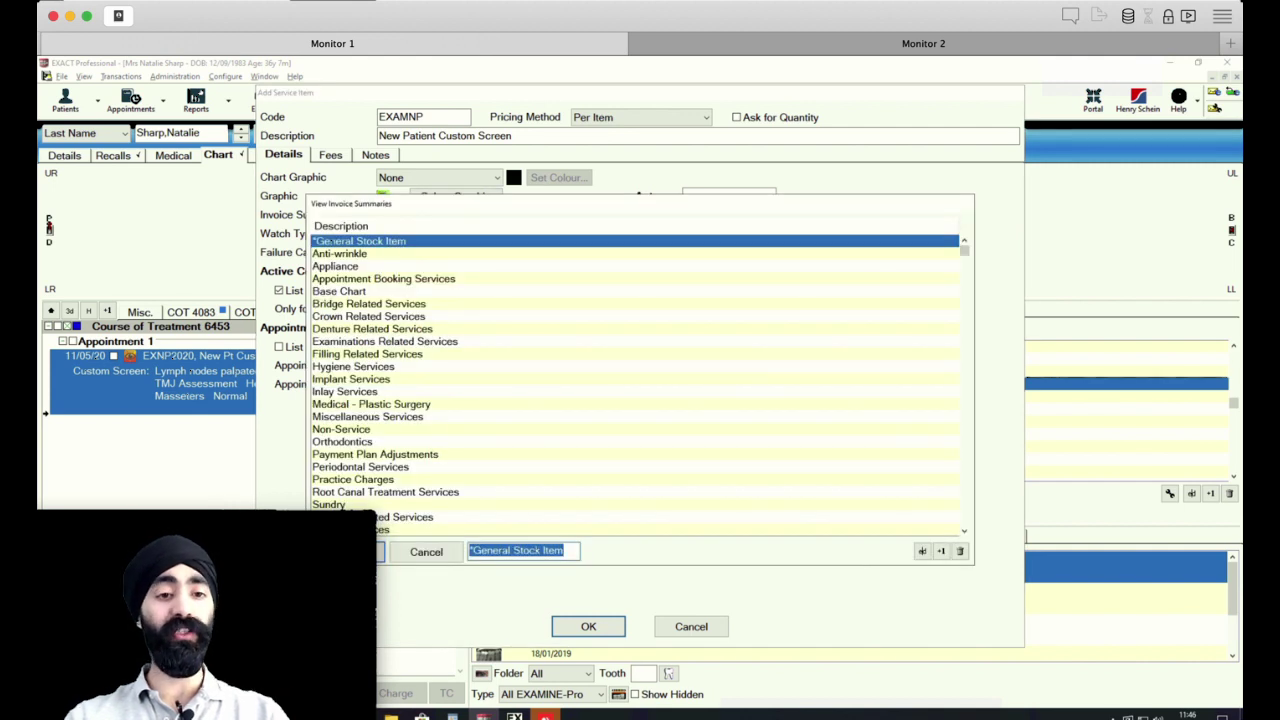
{"action": "type", "text": "Ex"}
{"action": "key", "text": "Return"}
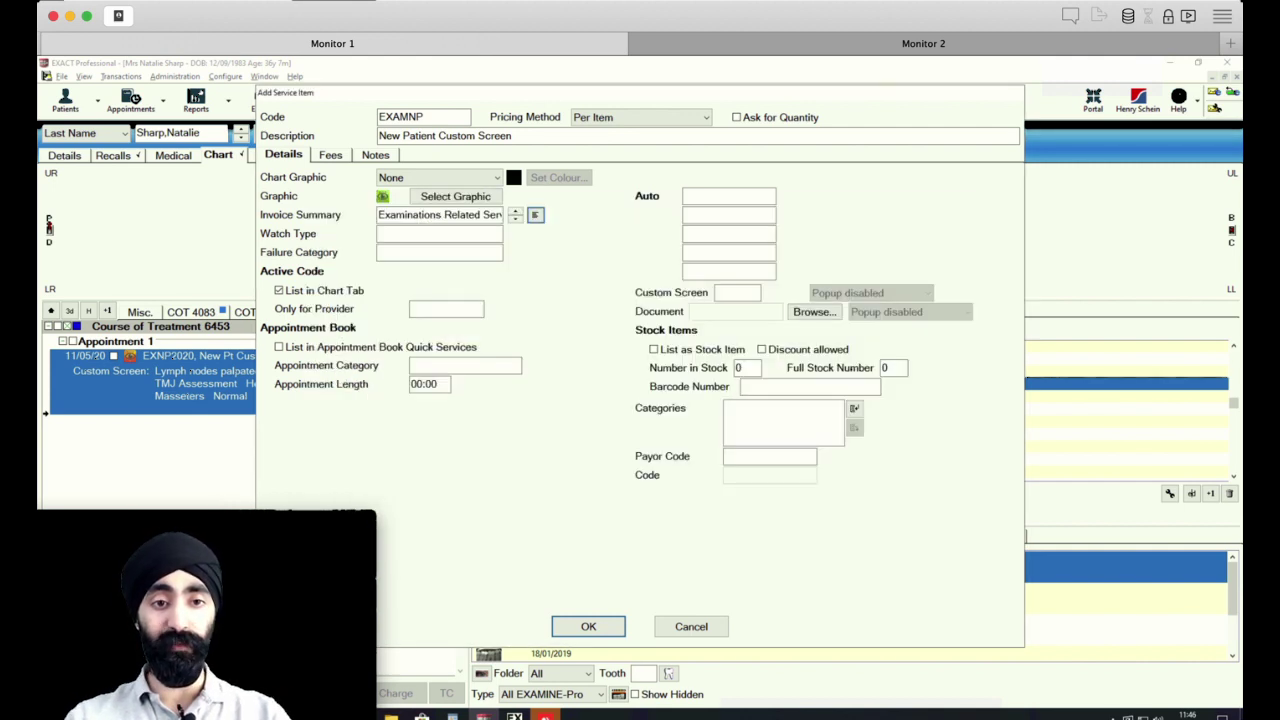
Step: Set the service item's watch type to Examinations
{"action": "key", "text": "Tab"}
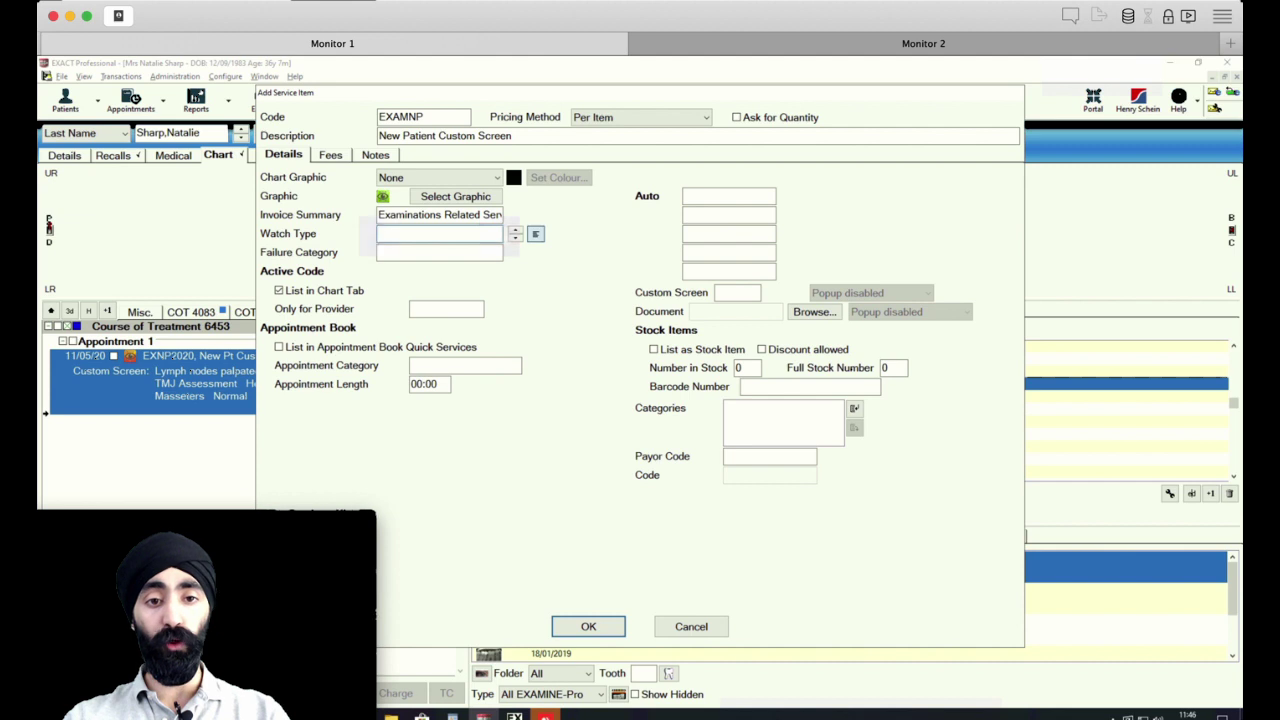
{"action": "key", "text": "Tab"}
{"action": "key", "text": "Return"}
{"action": "key", "text": "Return"}
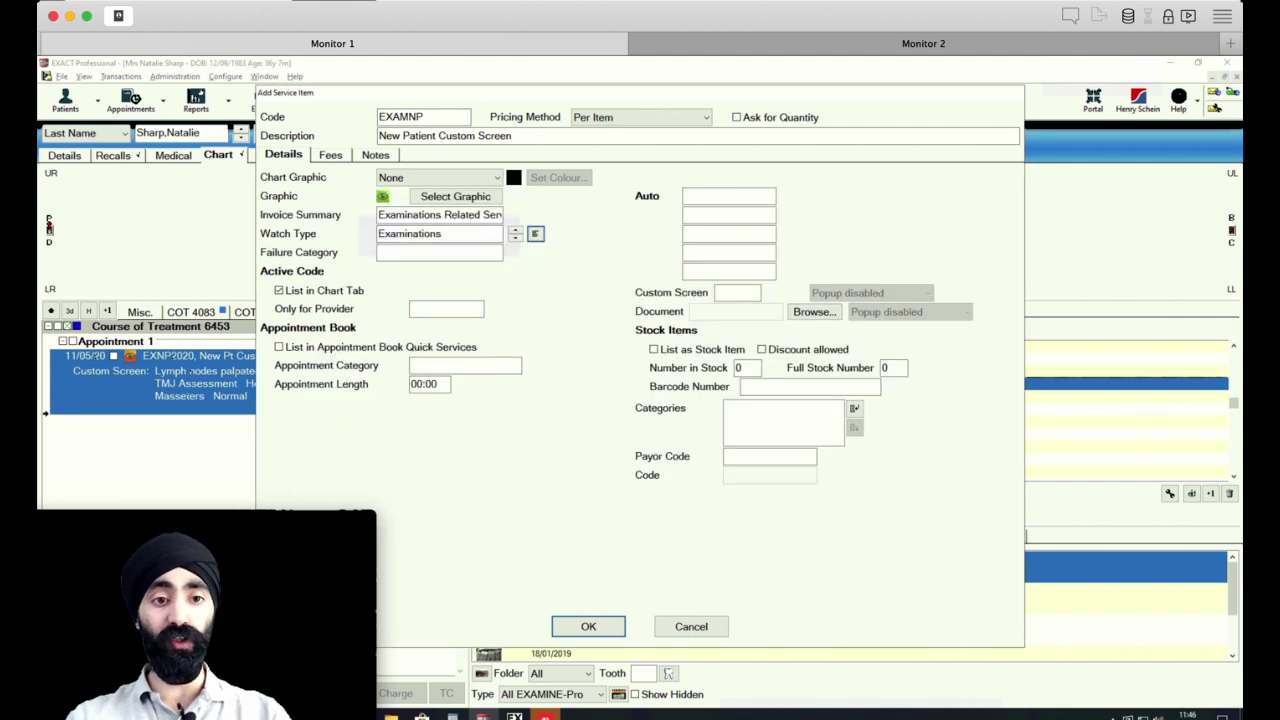
{"action": "key", "text": "Tab"}
{"action": "key", "text": "Tab"}
{"action": "key", "text": "Tab"}
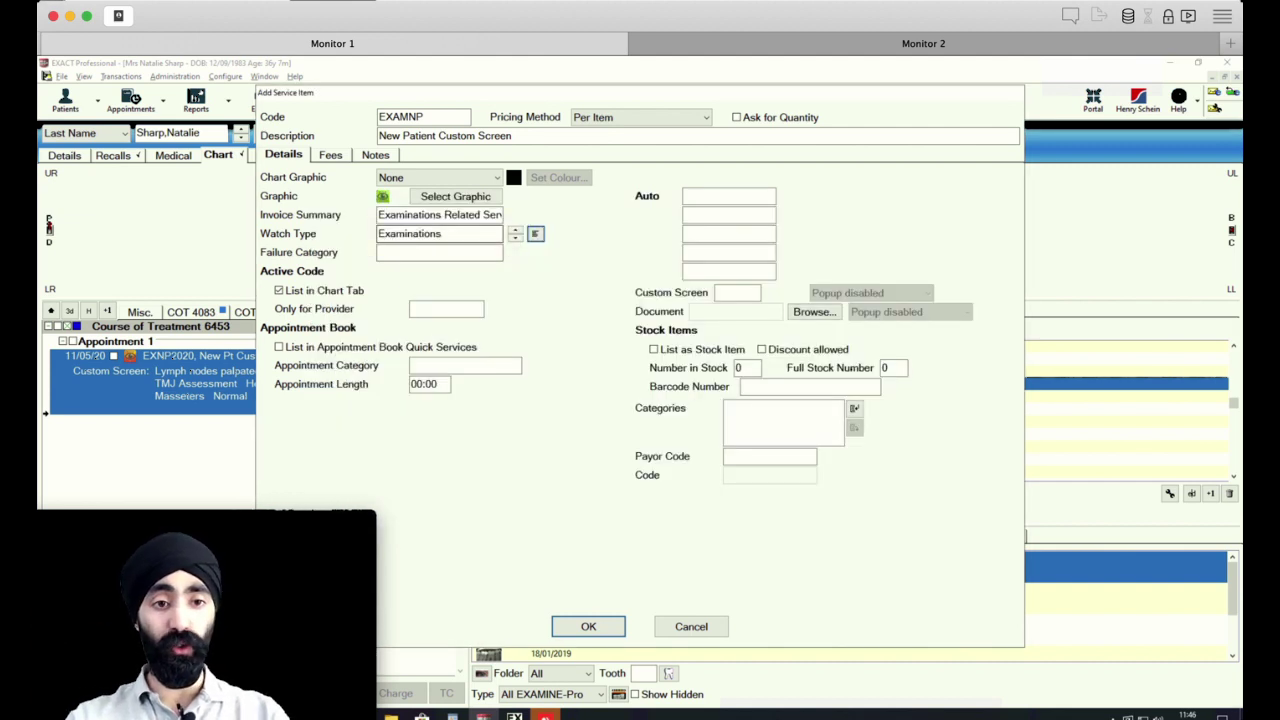
{"action": "key", "text": "Tab"}
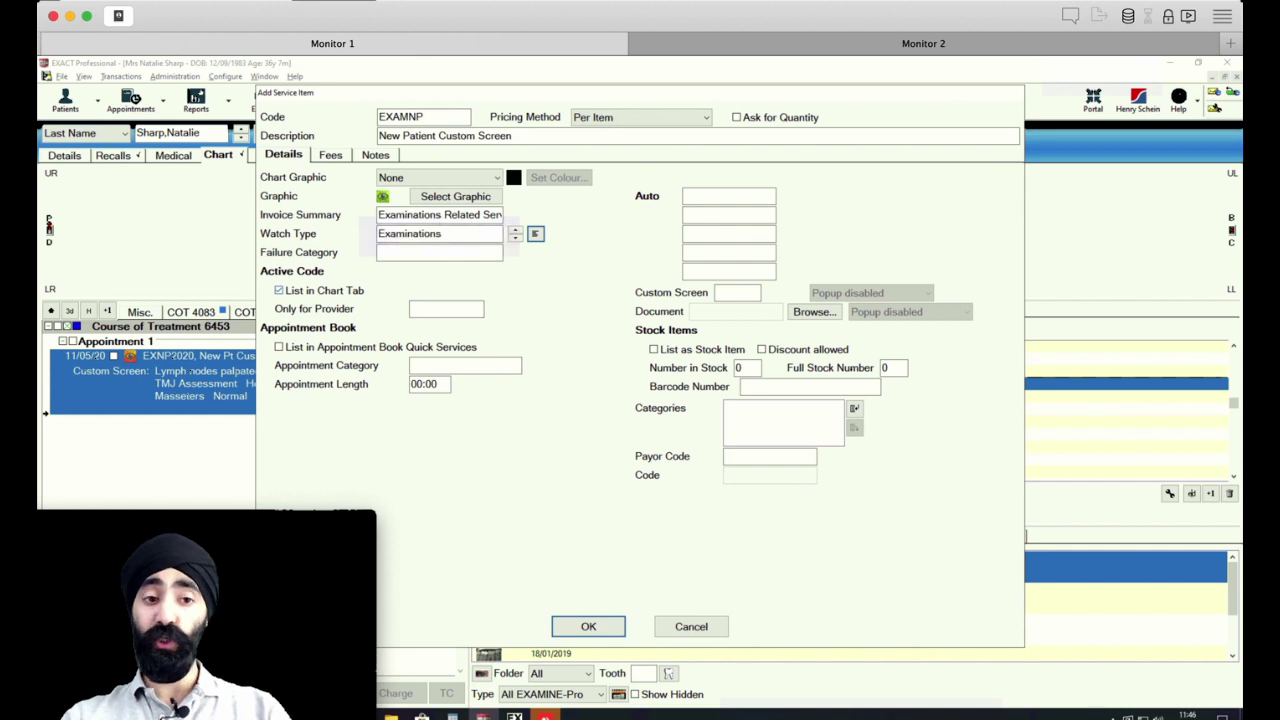
Step: Set the service item's appointment length to 01:00
{"action": "left_click", "coordinate": [424, 384]}
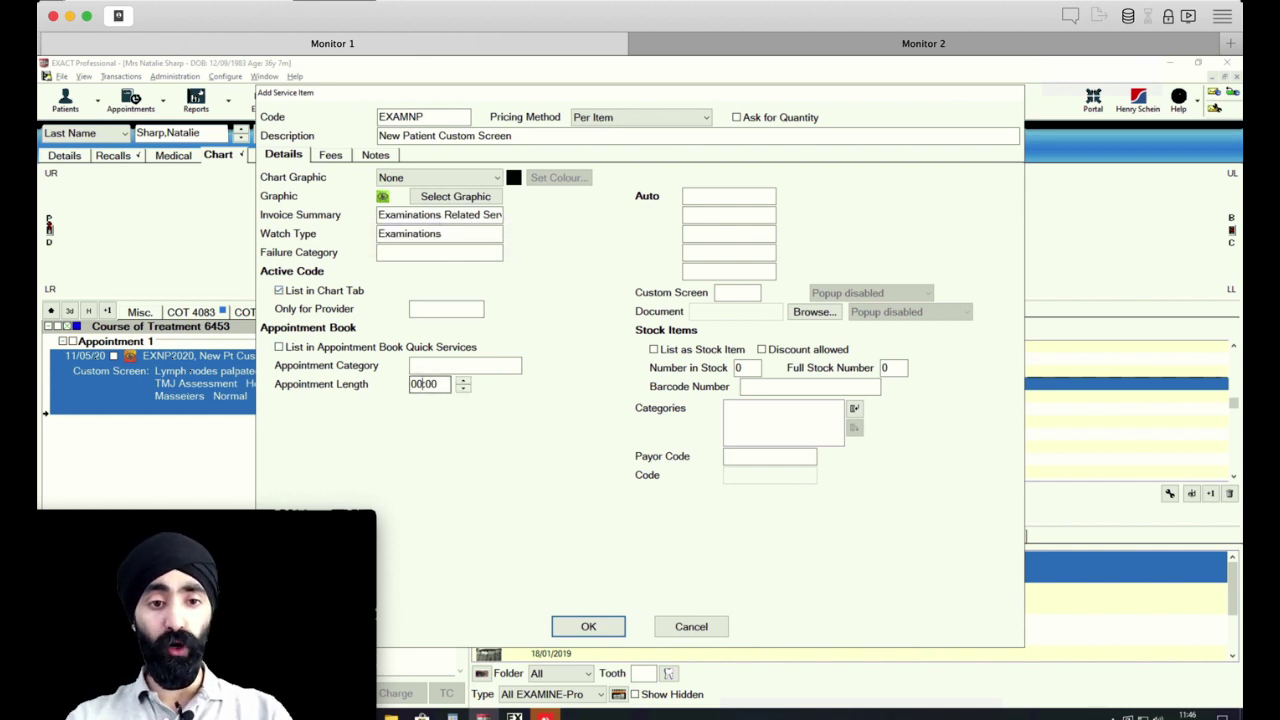
{"action": "key", "text": "Right"}
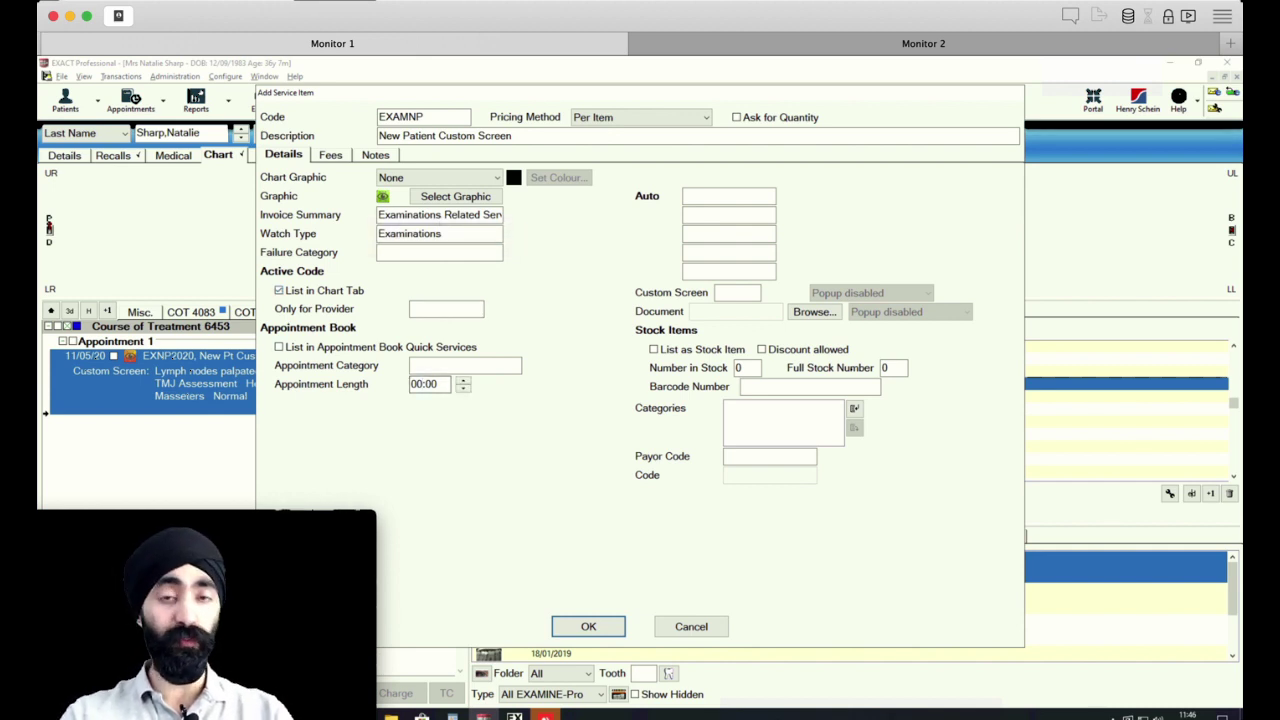
{"action": "type", "text": "1"}
{"action": "key", "text": "shift+Tab"}
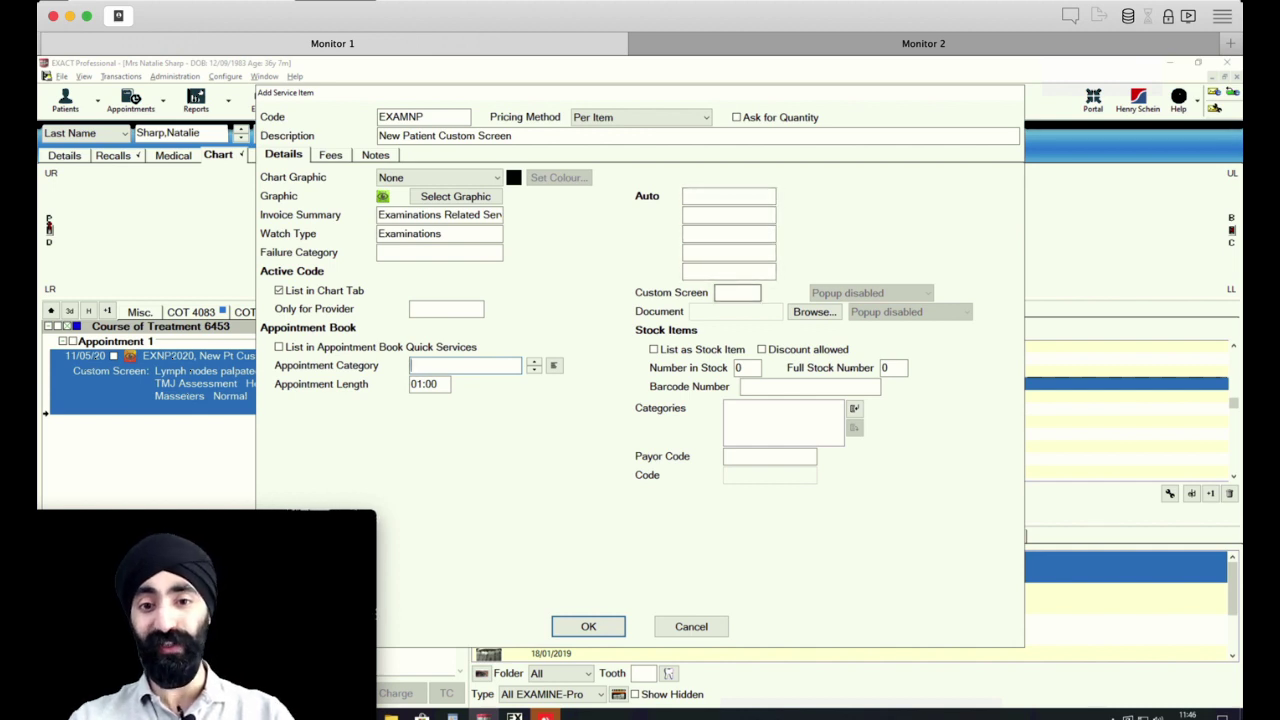
Step: Link the DEMO CUSTO custom screen to the service item
{"action": "left_click", "coordinate": [738, 293]}
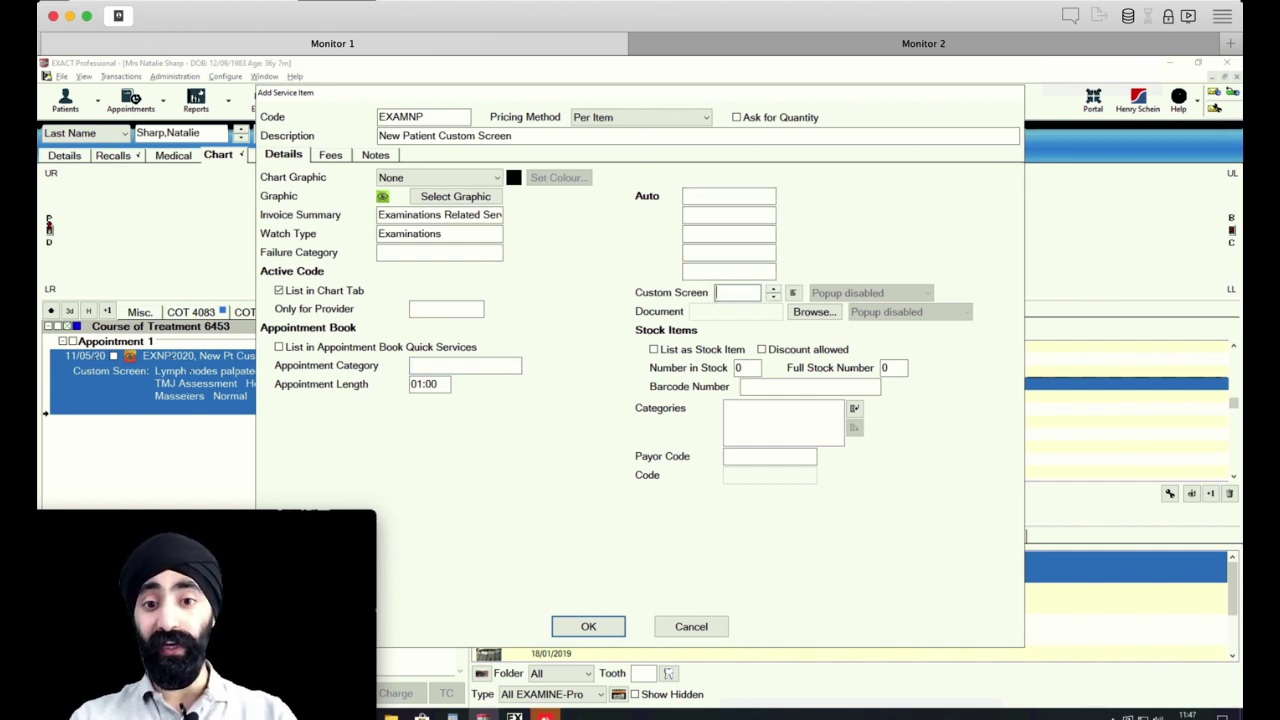
{"action": "left_click", "coordinate": [793, 292]}
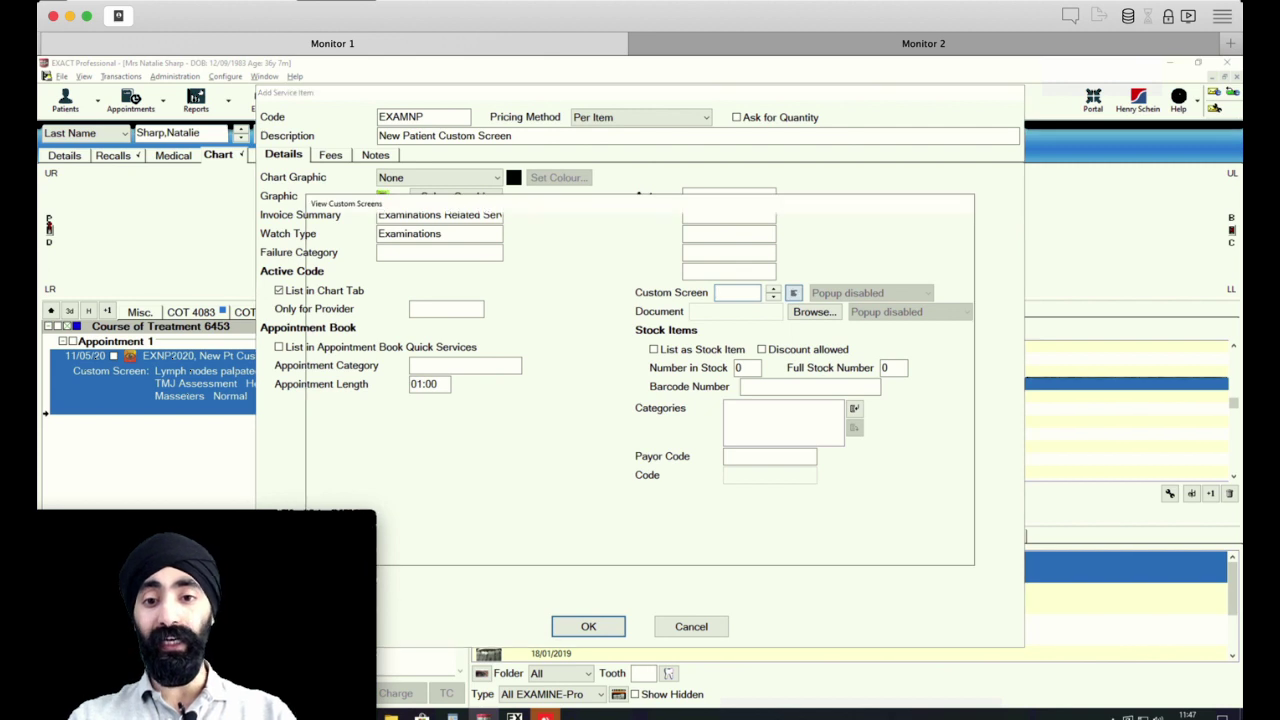
{"action": "left_click", "coordinate": [348, 254]}
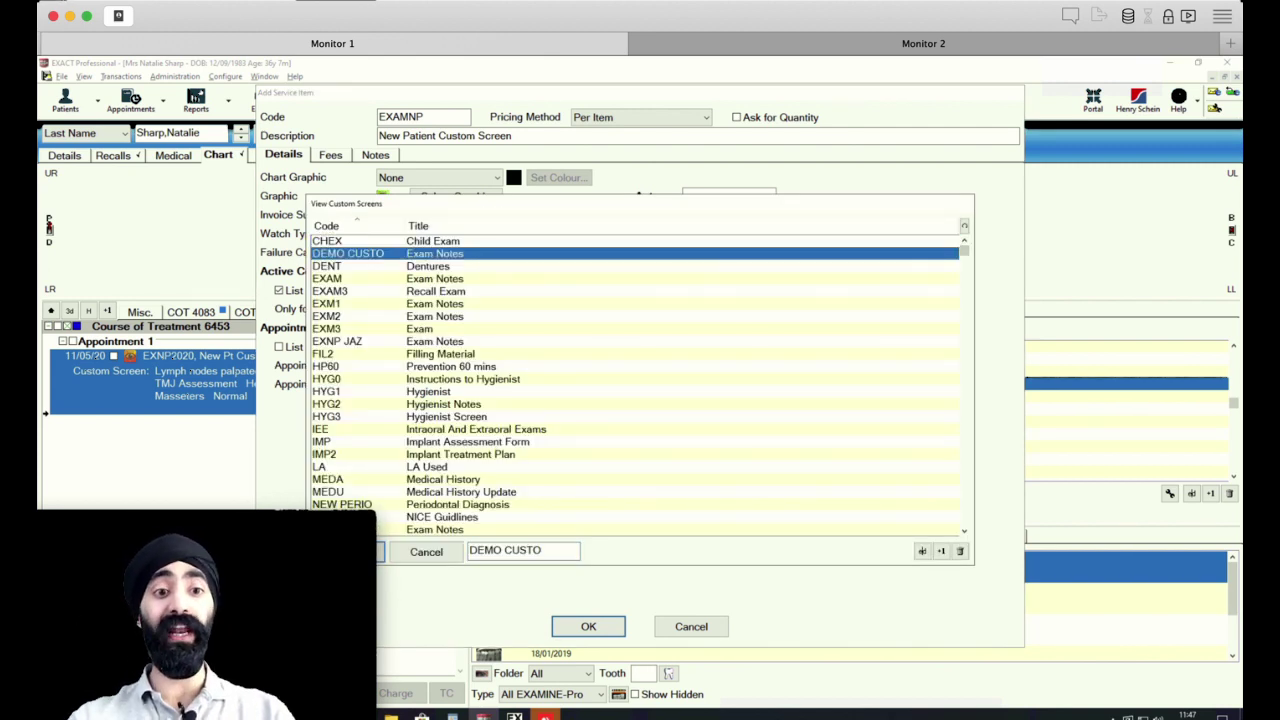
{"action": "left_click_drag", "start_coordinate": [560, 203], "coordinate": [660, 186]}
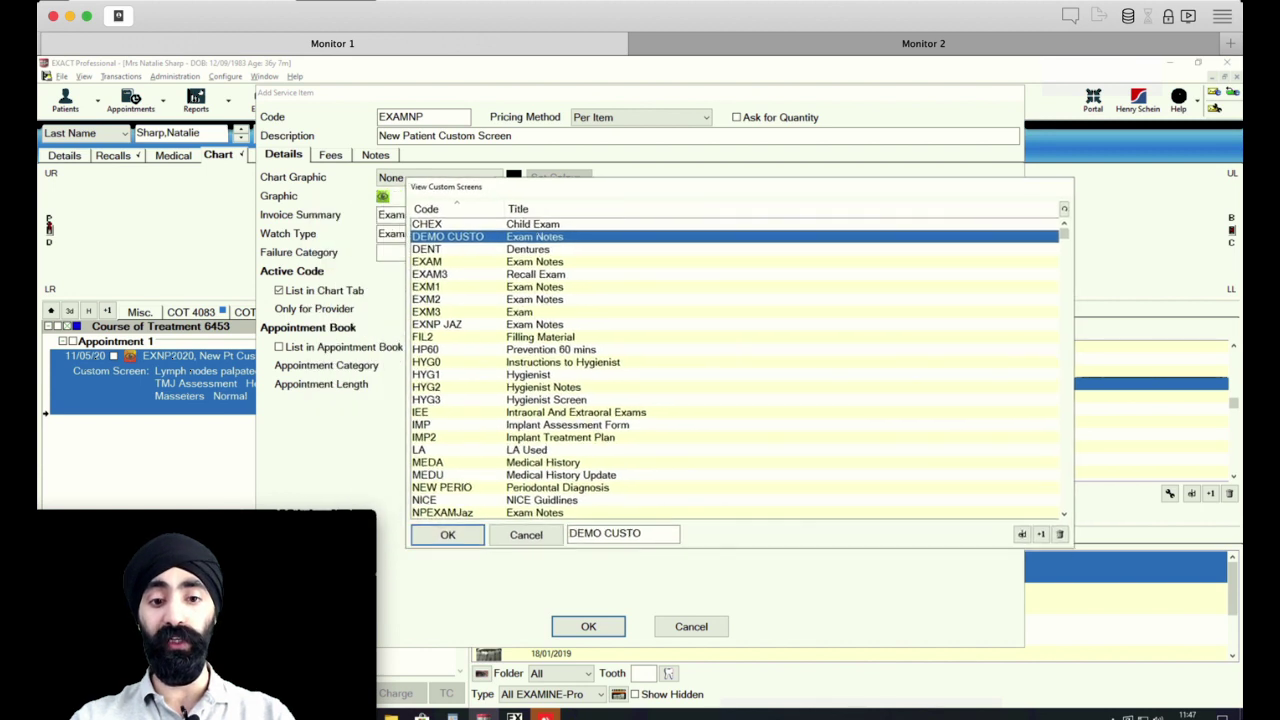
{"action": "left_click", "coordinate": [448, 535]}
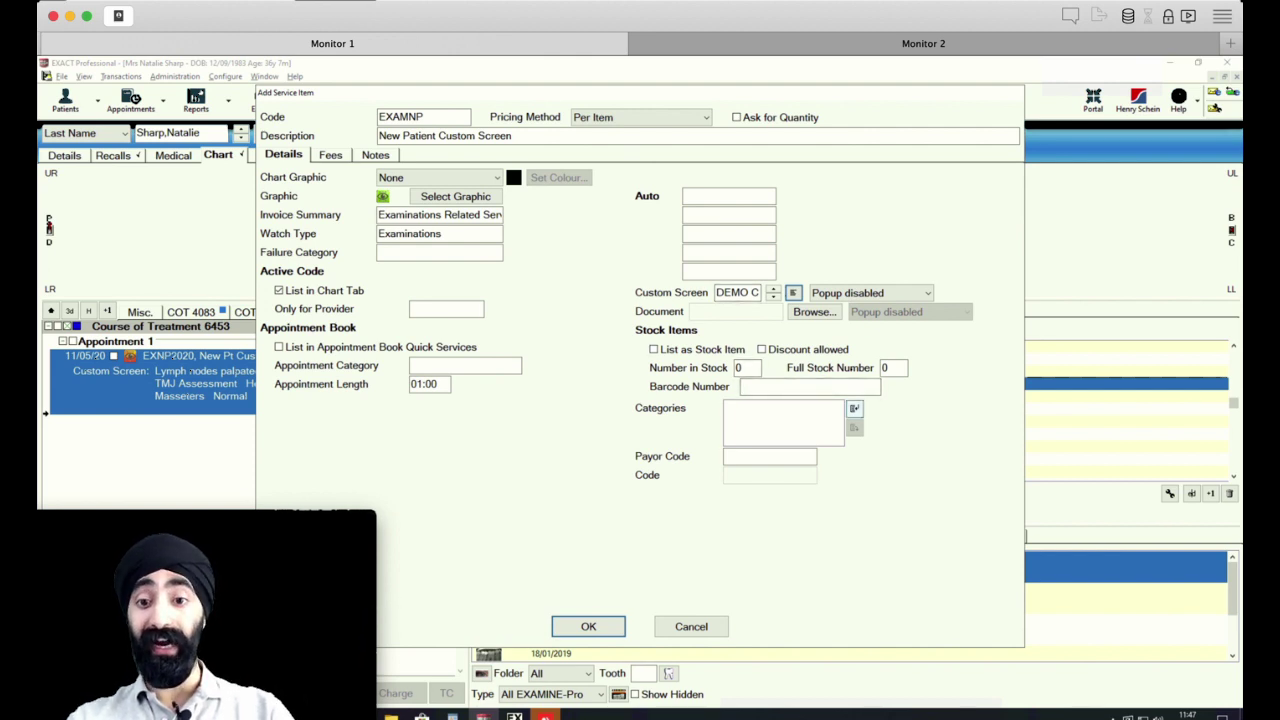
Step: Assign the service item to the categories New and *Private Fee List
{"action": "left_click", "coordinate": [854, 408]}
{"action": "left_click_drag", "start_coordinate": [458, 204], "coordinate": [497, 128]}
{"action": "left_click", "coordinate": [457, 291]}
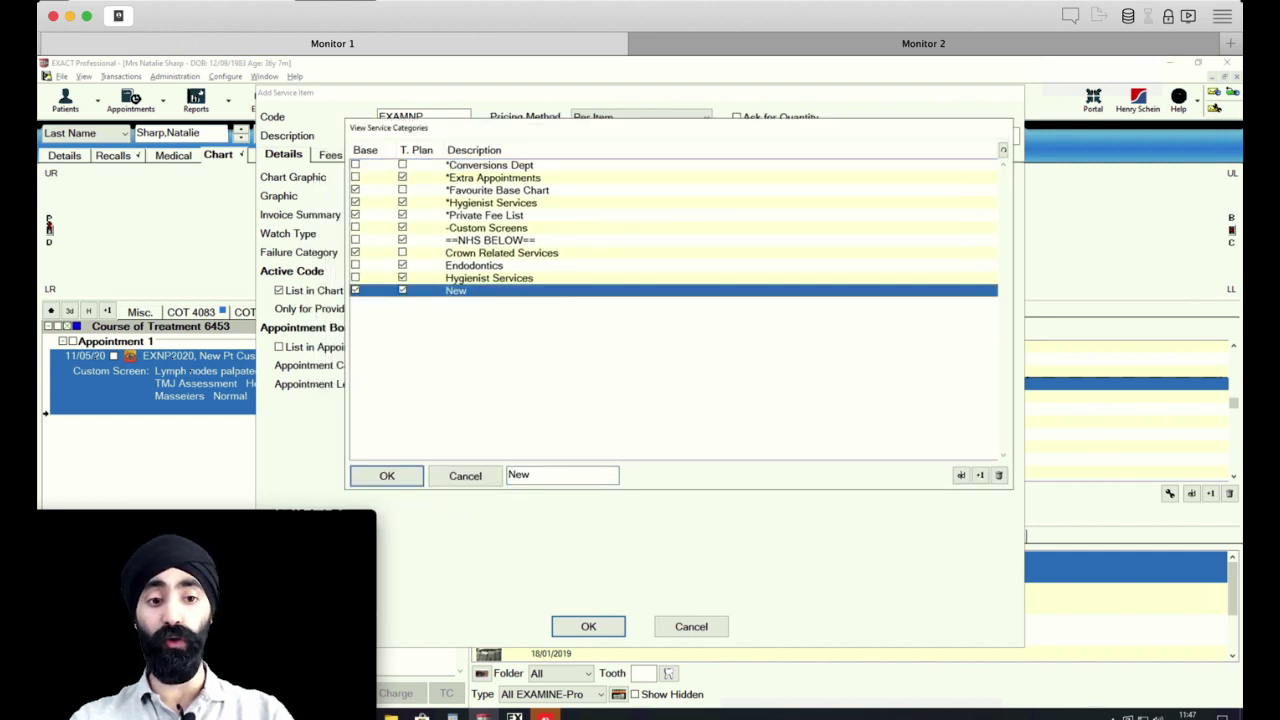
{"action": "key", "text": "Return"}
{"action": "left_click", "coordinate": [855, 409]}
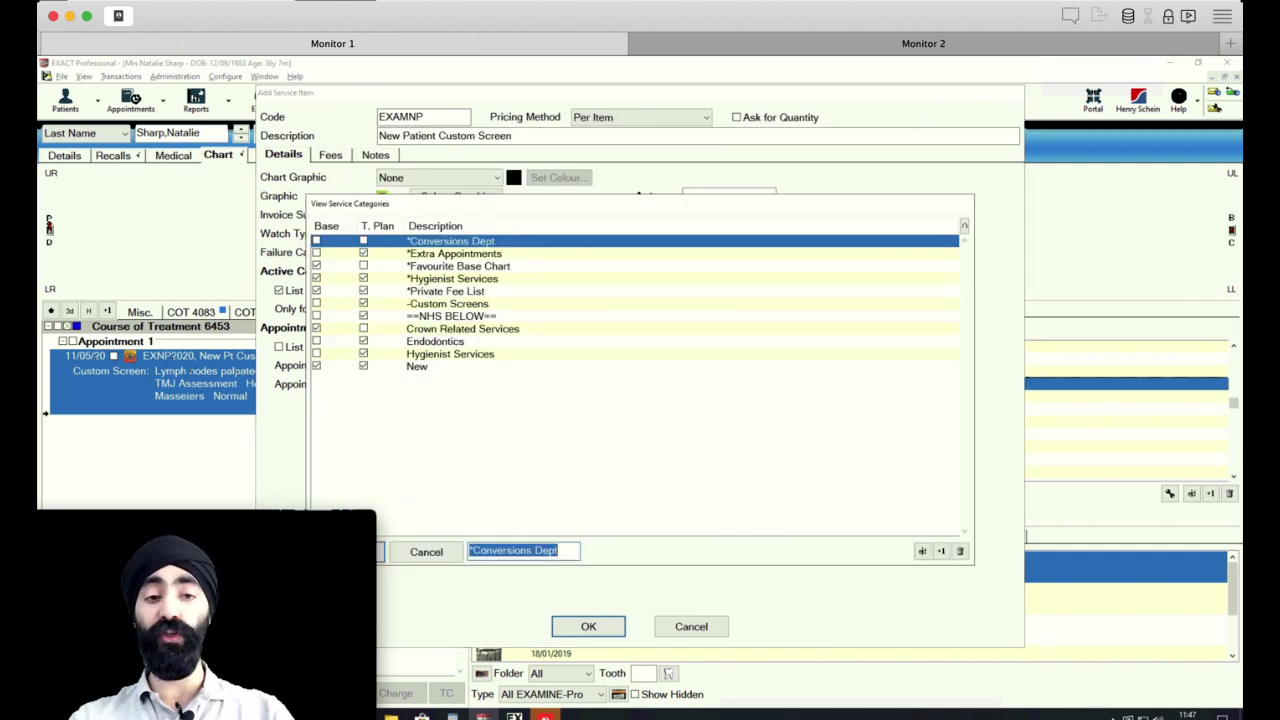
{"action": "left_click", "coordinate": [446, 291]}
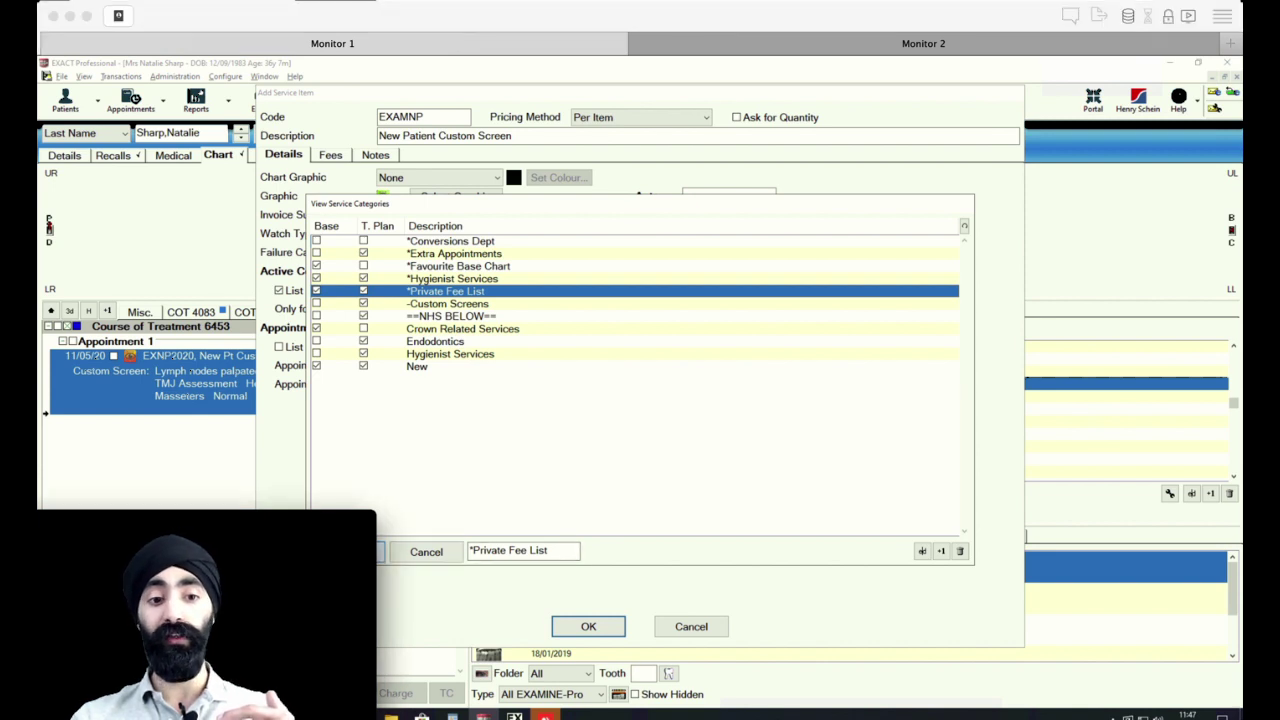
{"action": "key", "text": "Return"}
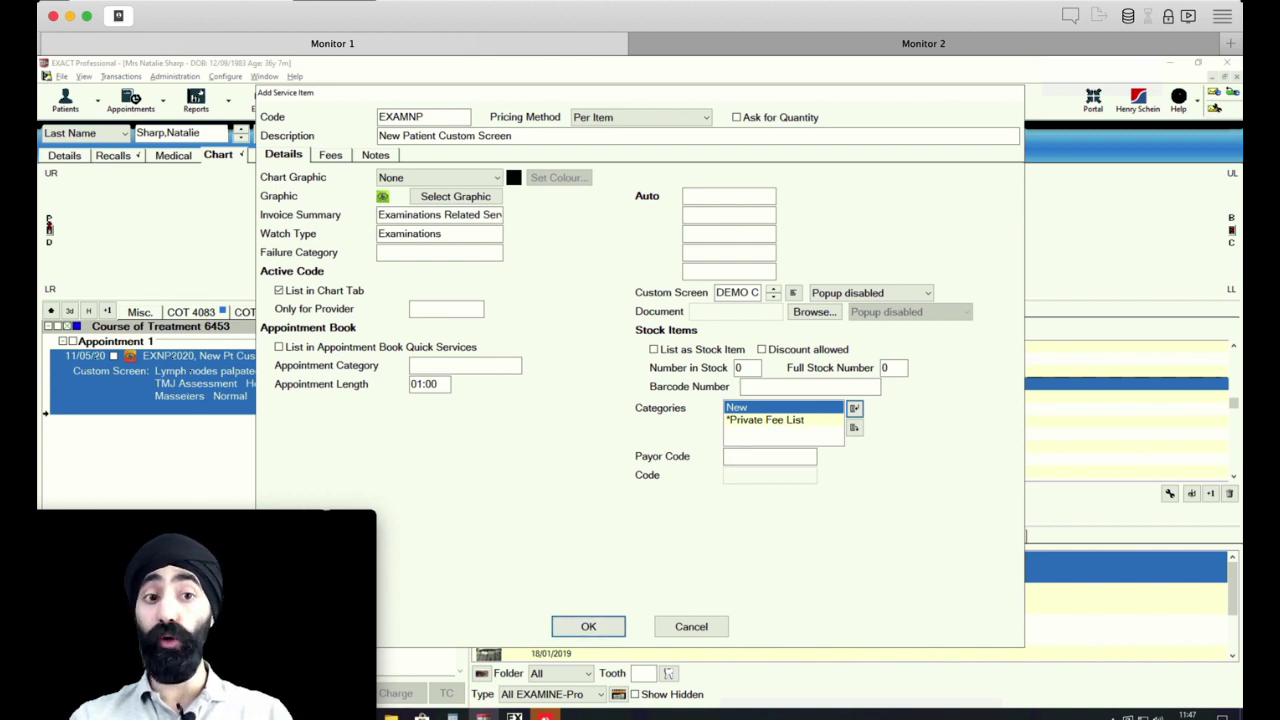
Step: Set the service item's per-item fees to 0.00 for Price 1 and 107.00 for the default Price 2
{"action": "left_click", "coordinate": [330, 155]}
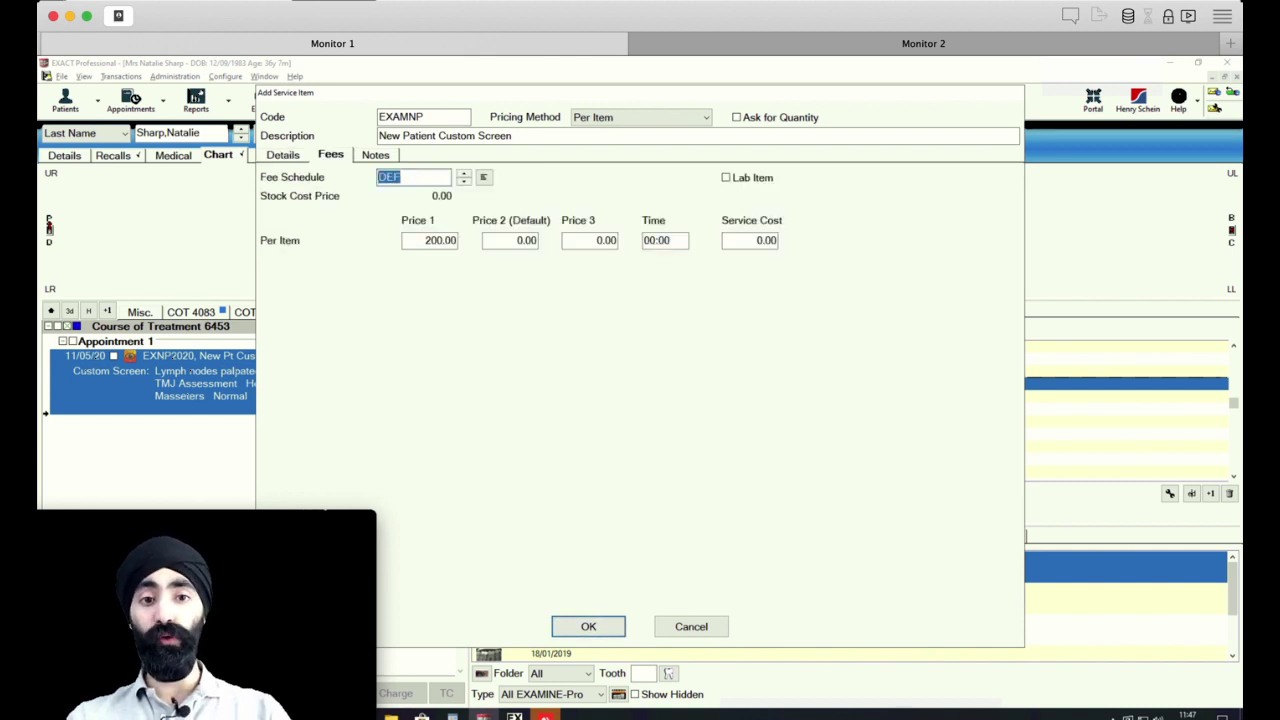
{"action": "left_click", "coordinate": [430, 240]}
{"action": "double_click", "coordinate": [432, 240]}
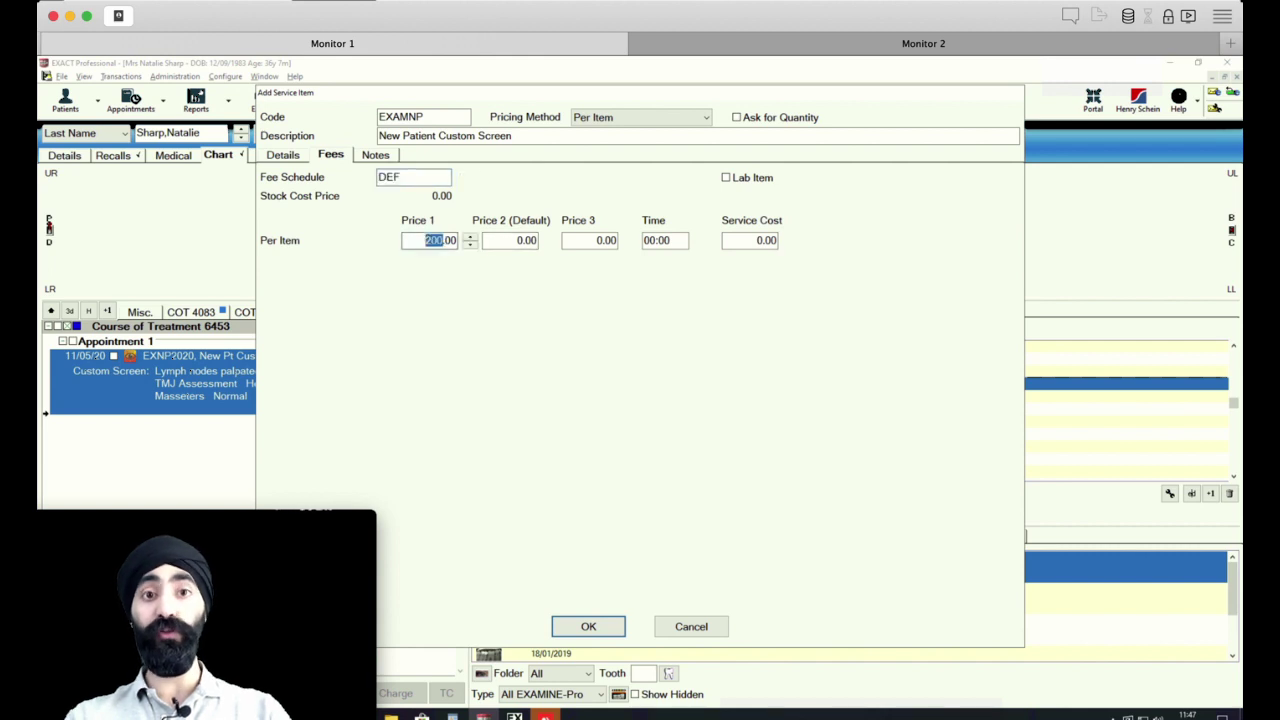
{"action": "key", "text": "BackSpace"}
{"action": "key", "text": "Tab"}
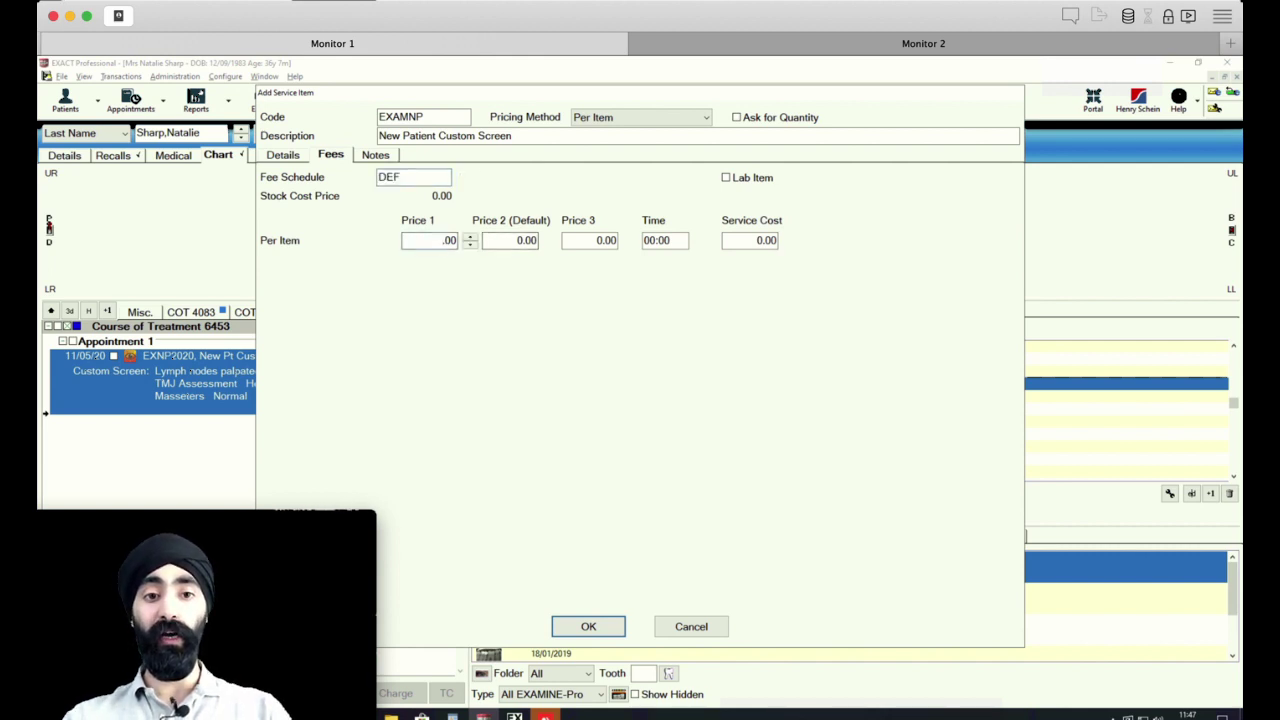
{"action": "type", "text": "10."}
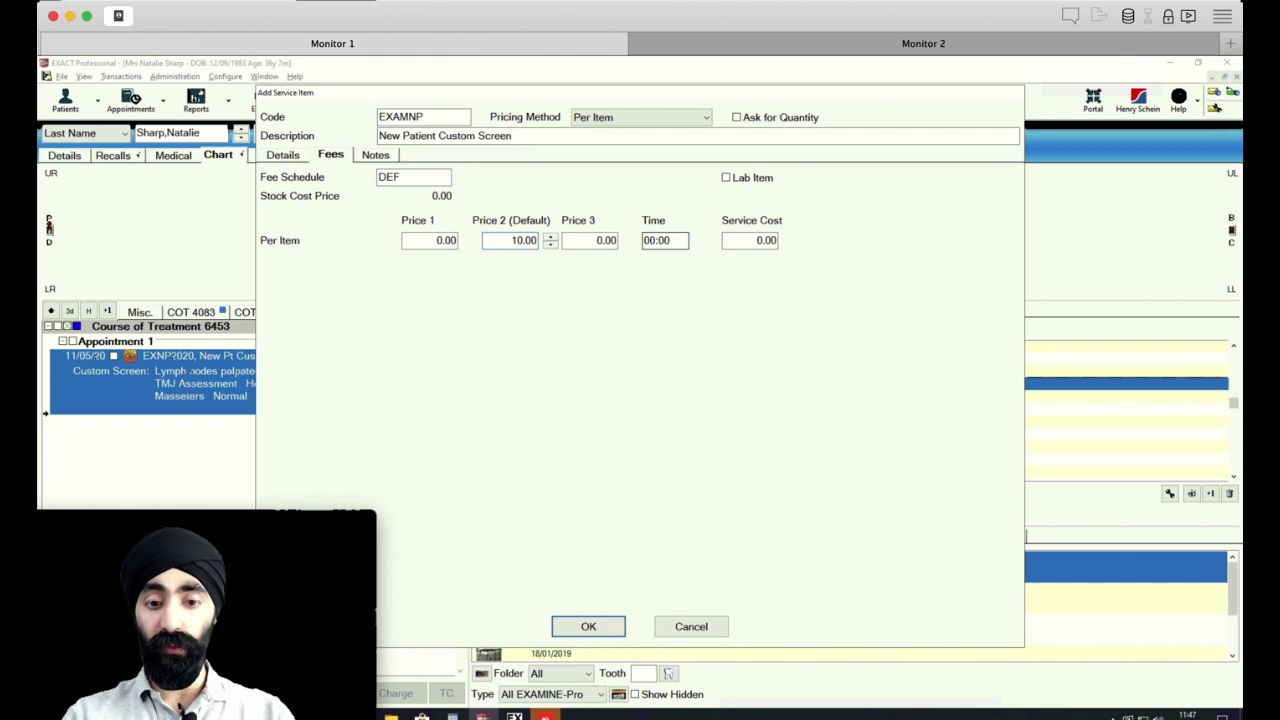
{"action": "type", "text": "00"}
{"action": "key", "text": "BackSpace"}
{"action": "key", "text": "BackSpace"}
{"action": "type", "text": "7"}
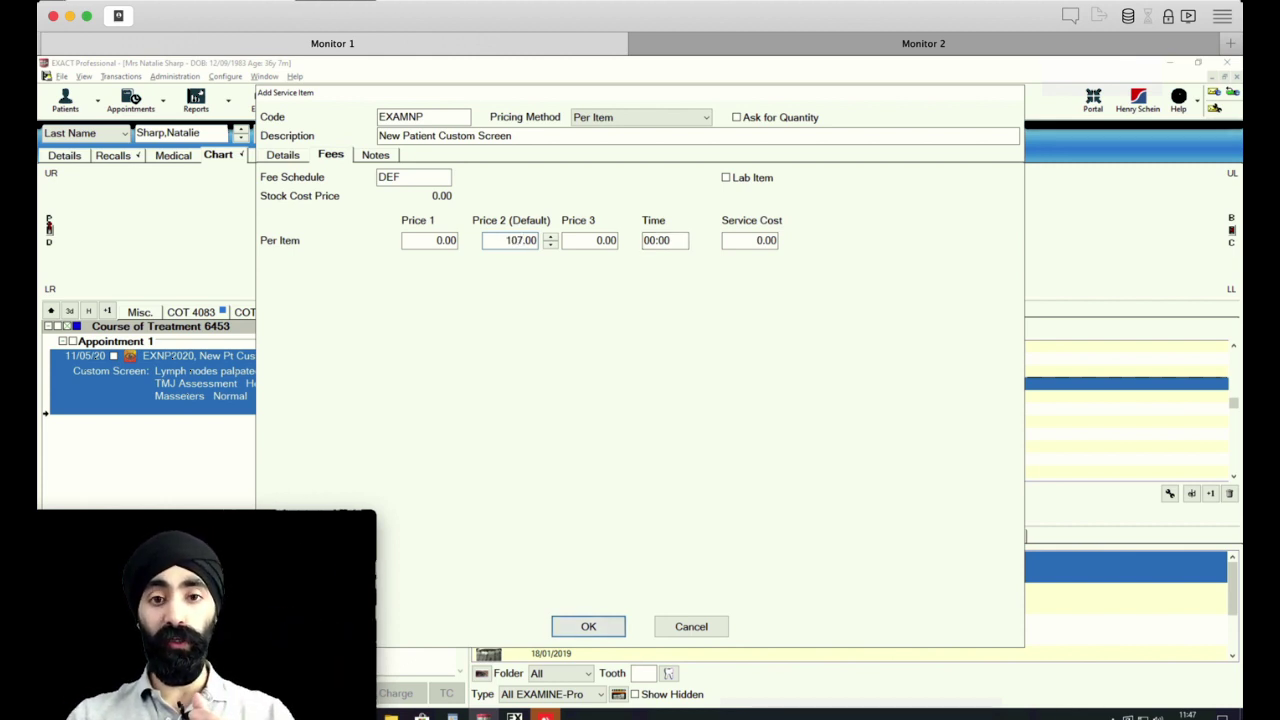
Step: Enter "New Patient Examination" as the service item's invoice/estimate note and save the service item
{"action": "left_click", "coordinate": [376, 155]}
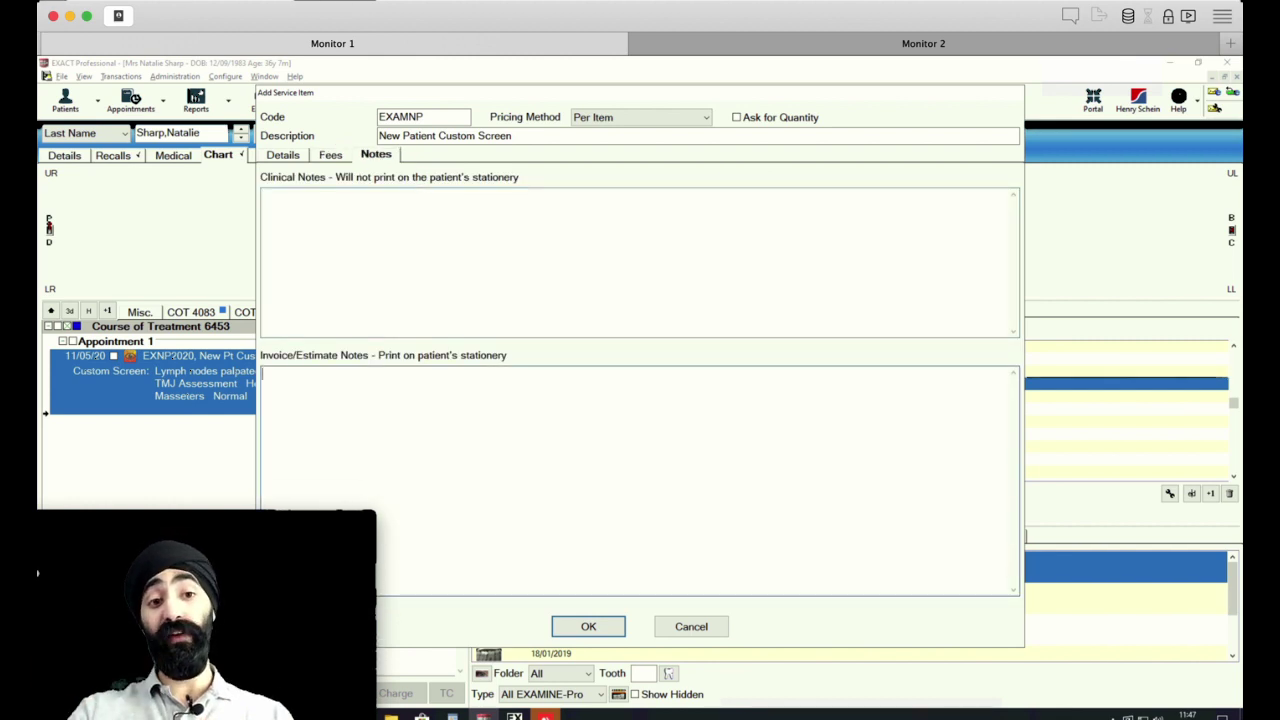
{"action": "type", "text": "E"}
{"action": "key", "text": "BackSpace"}
{"action": "type", "text": "New Patient Exa"}
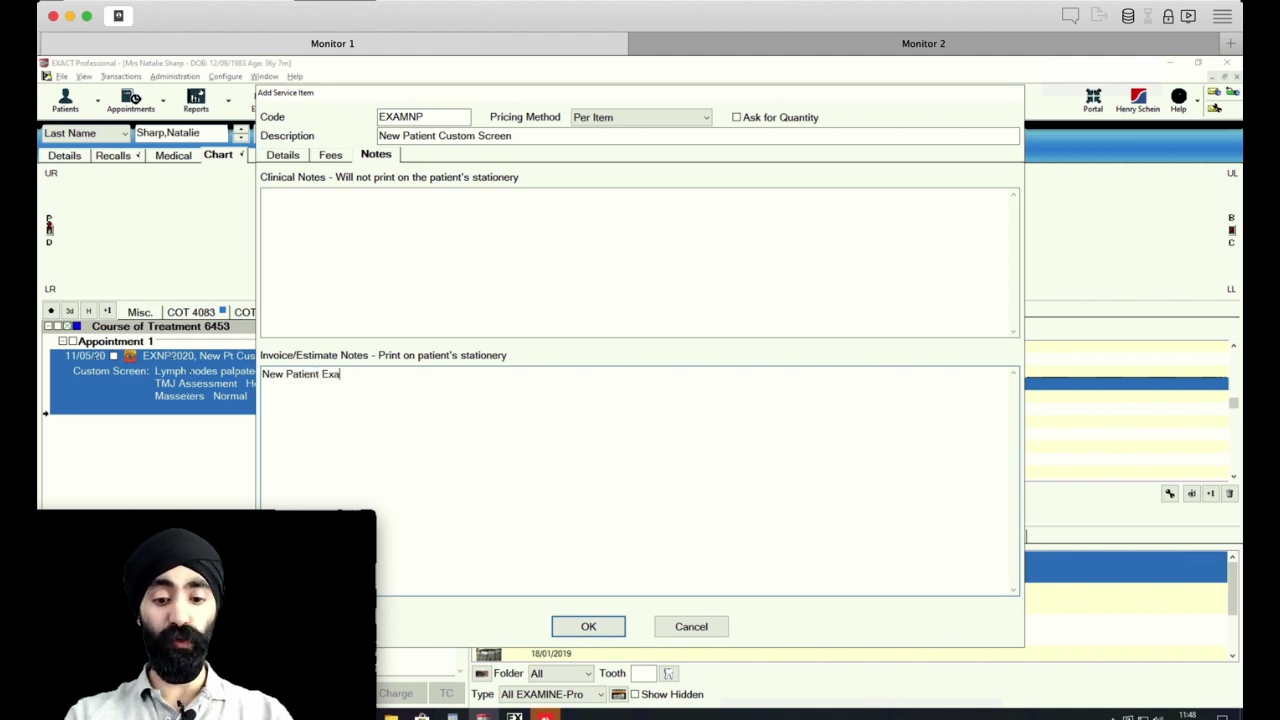
{"action": "type", "text": "mination"}
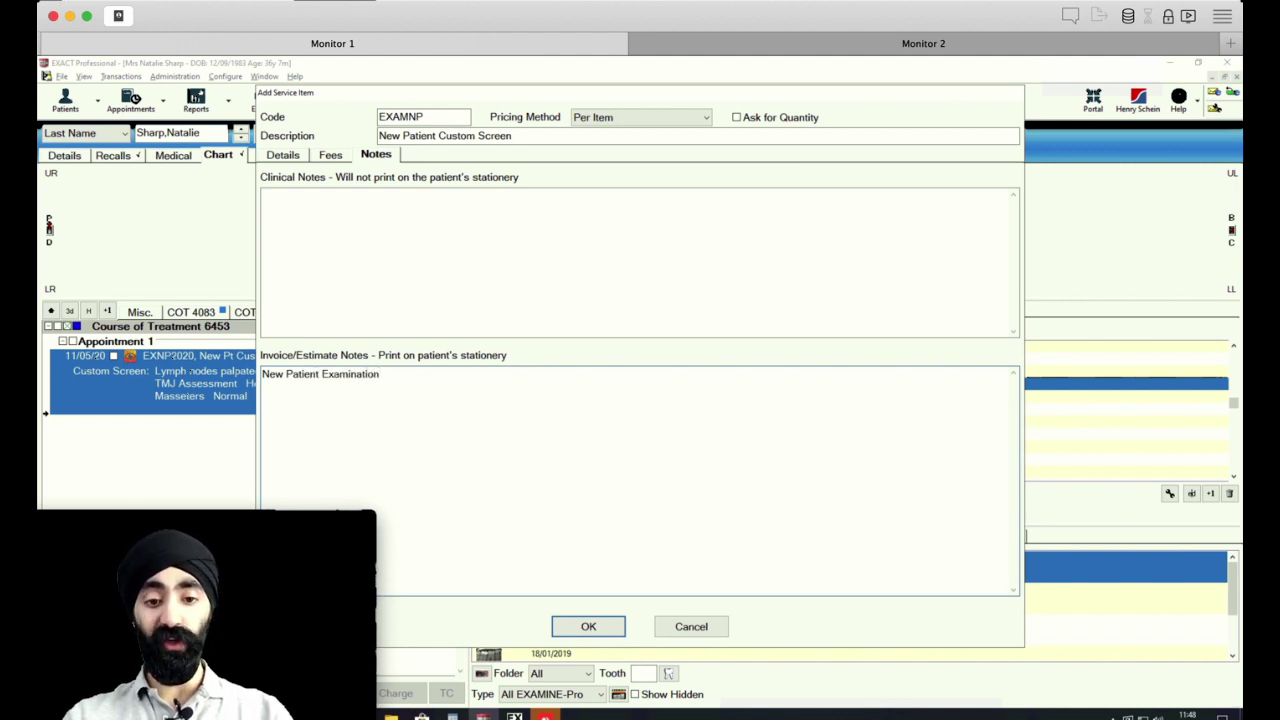
{"action": "key", "text": "Return"}
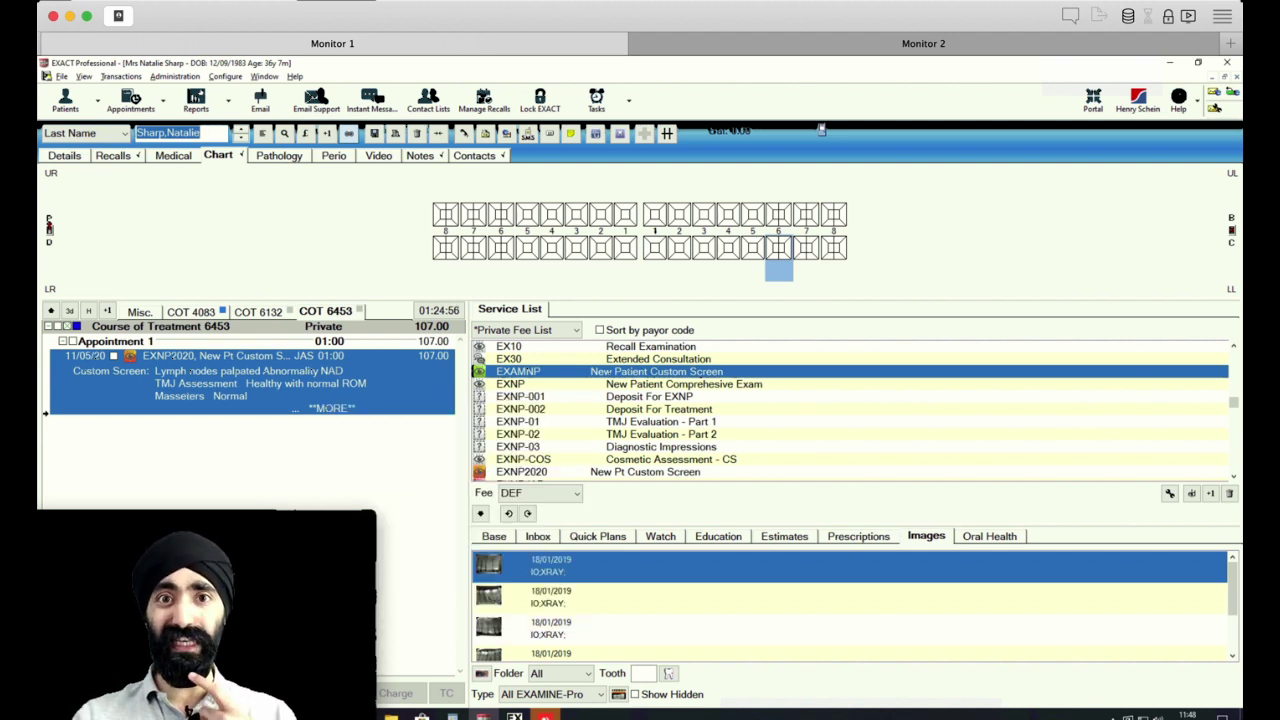
{"action": "left_click", "coordinate": [660, 384]}
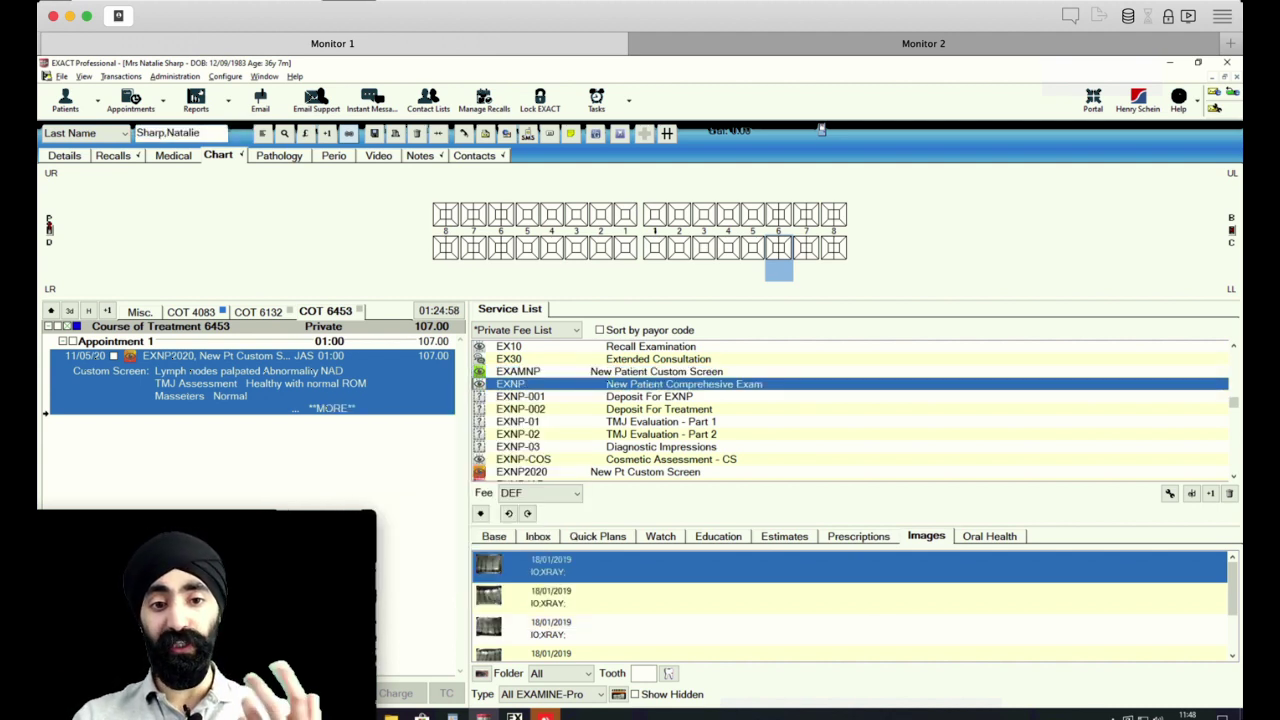
{"action": "left_click", "coordinate": [606, 372]}
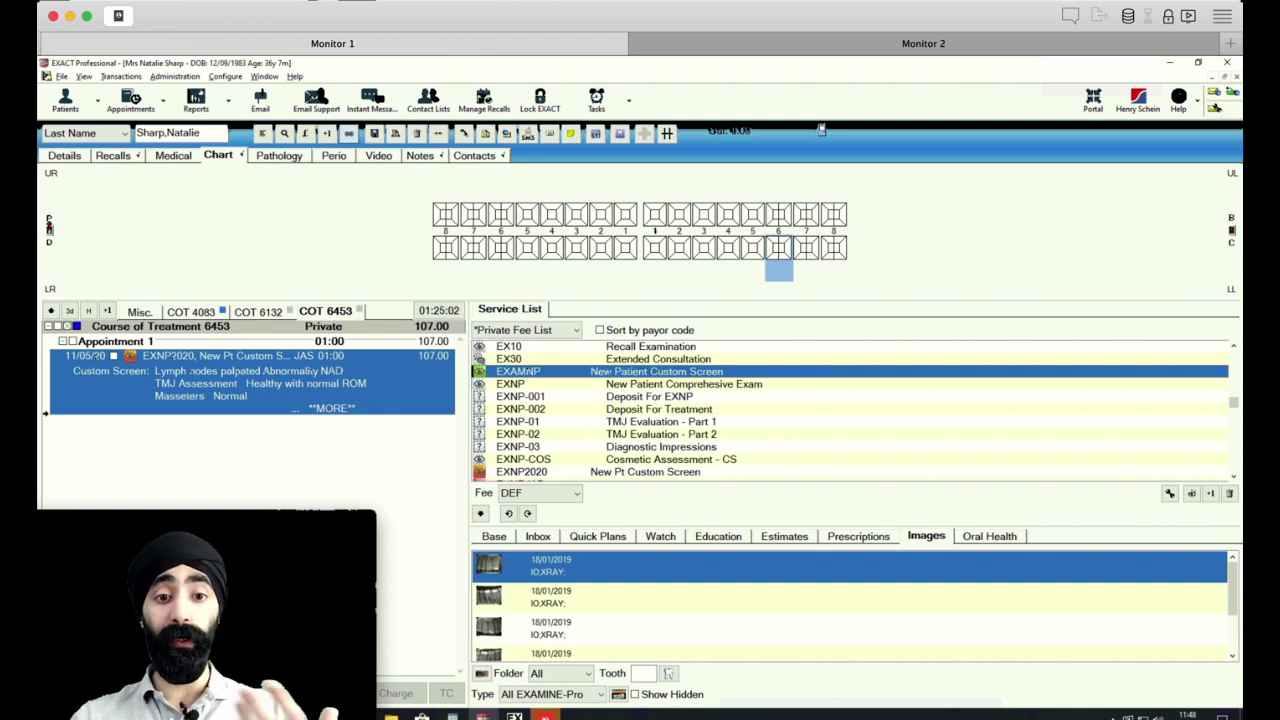
{"action": "left_click", "coordinate": [526, 330]}
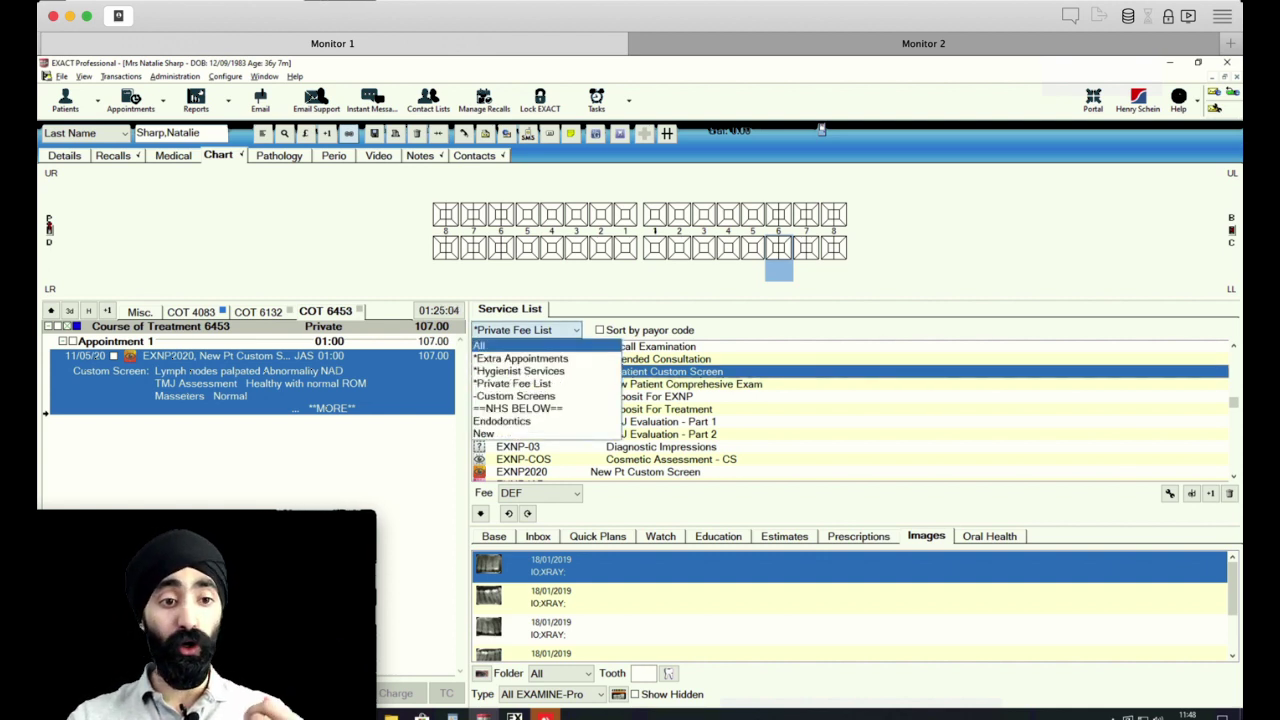
{"action": "left_click", "coordinate": [526, 330]}
Step: Replace the charted EXNP2020 item in Appointment 1 with the EXAMNP New Patient Custom Screen service
{"action": "right_click", "coordinate": [252, 371]}
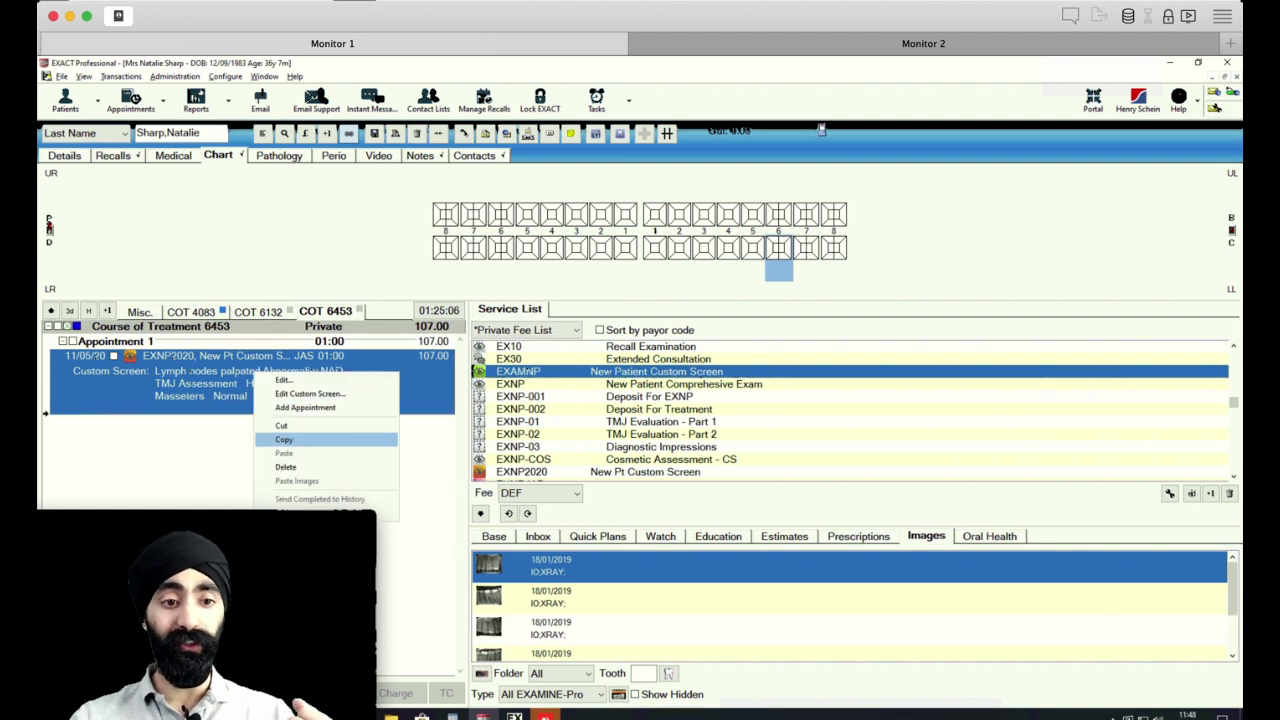
{"action": "left_click", "coordinate": [300, 468]}
{"action": "key", "text": "Return"}
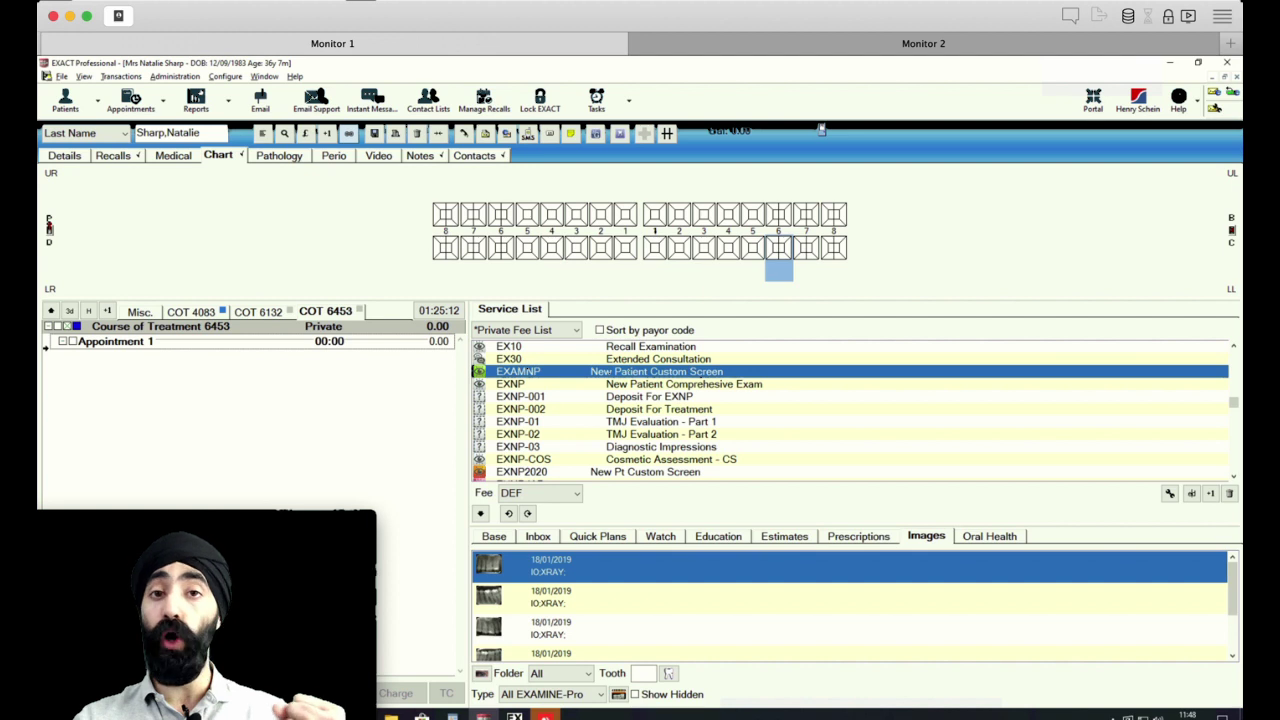
{"action": "double_click", "coordinate": [529, 372]}
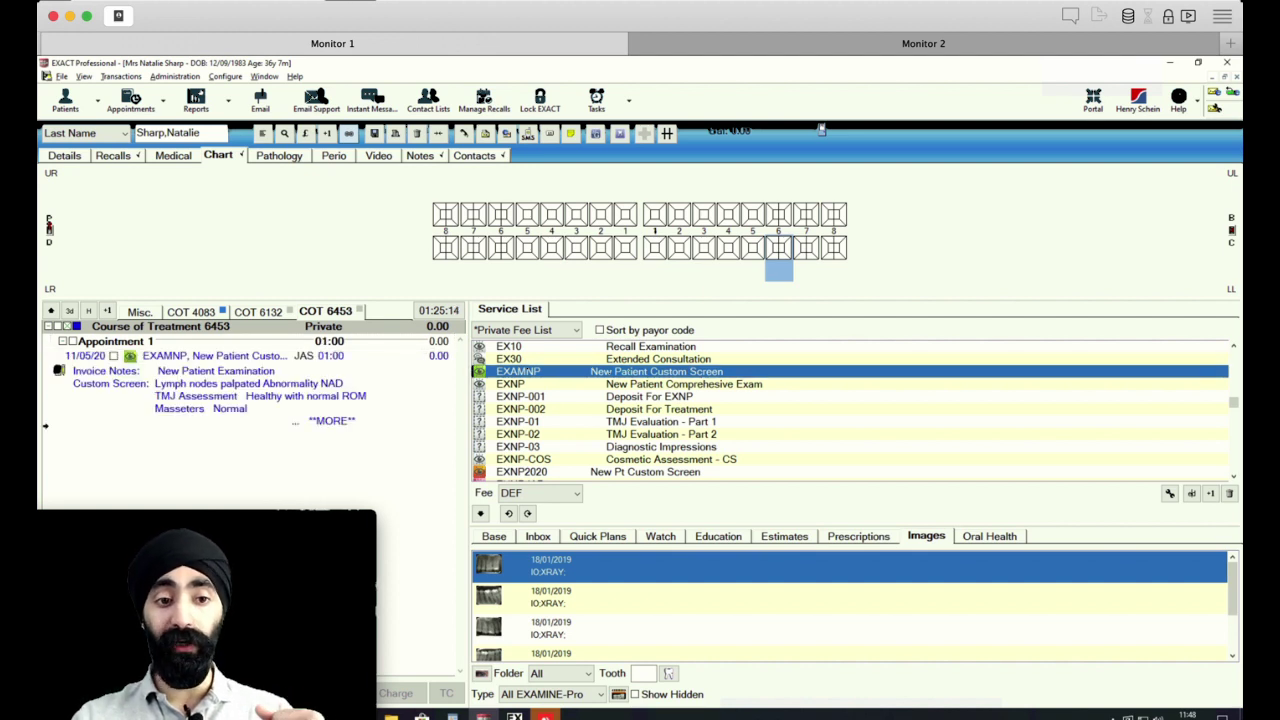
Step: Try inserting the hygiene new-patient note template into the clinical note of the charted EXAMNP item
{"action": "left_click", "coordinate": [190, 385]}
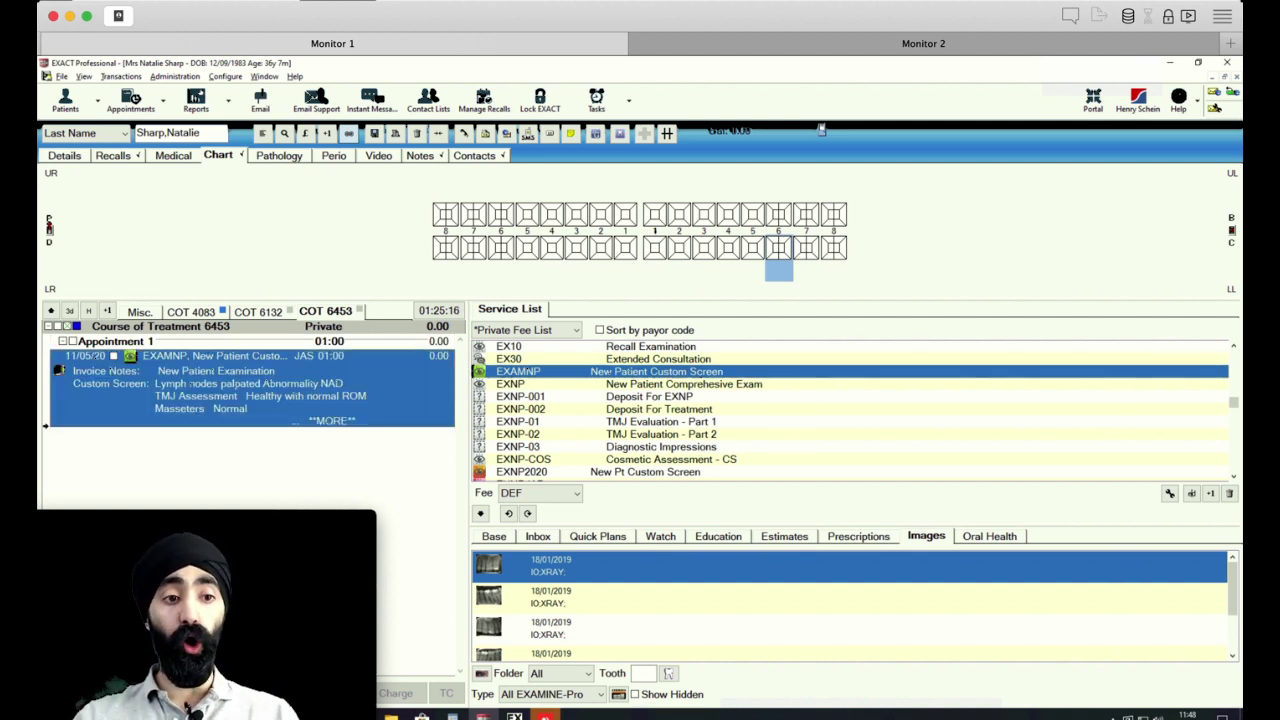
{"action": "double_click", "coordinate": [190, 385]}
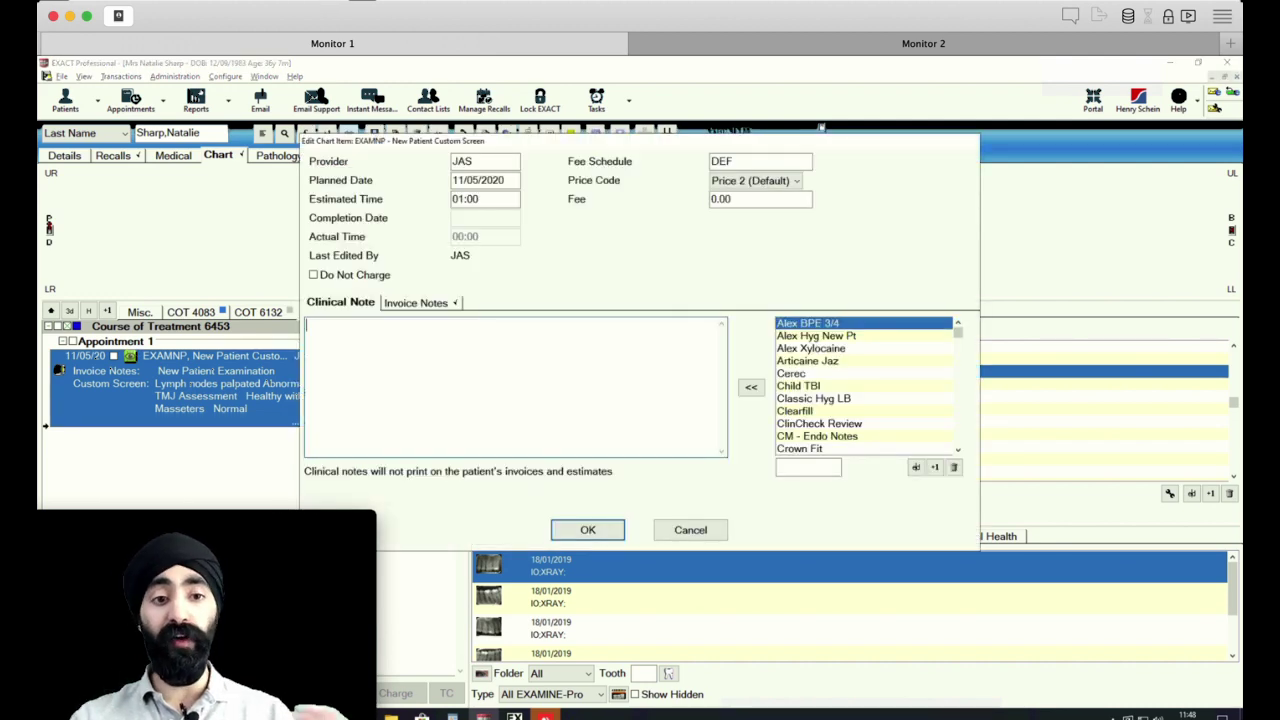
{"action": "double_click", "coordinate": [816, 336]}
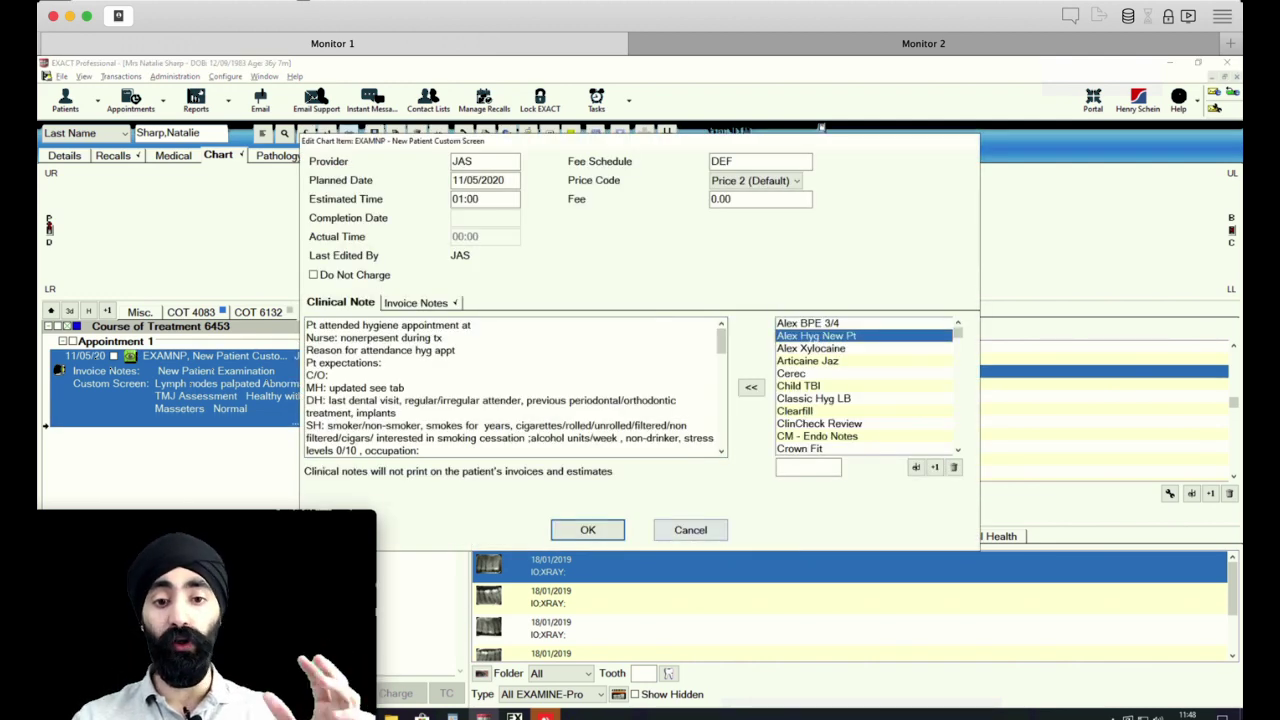
{"action": "left_click", "coordinate": [690, 530]}
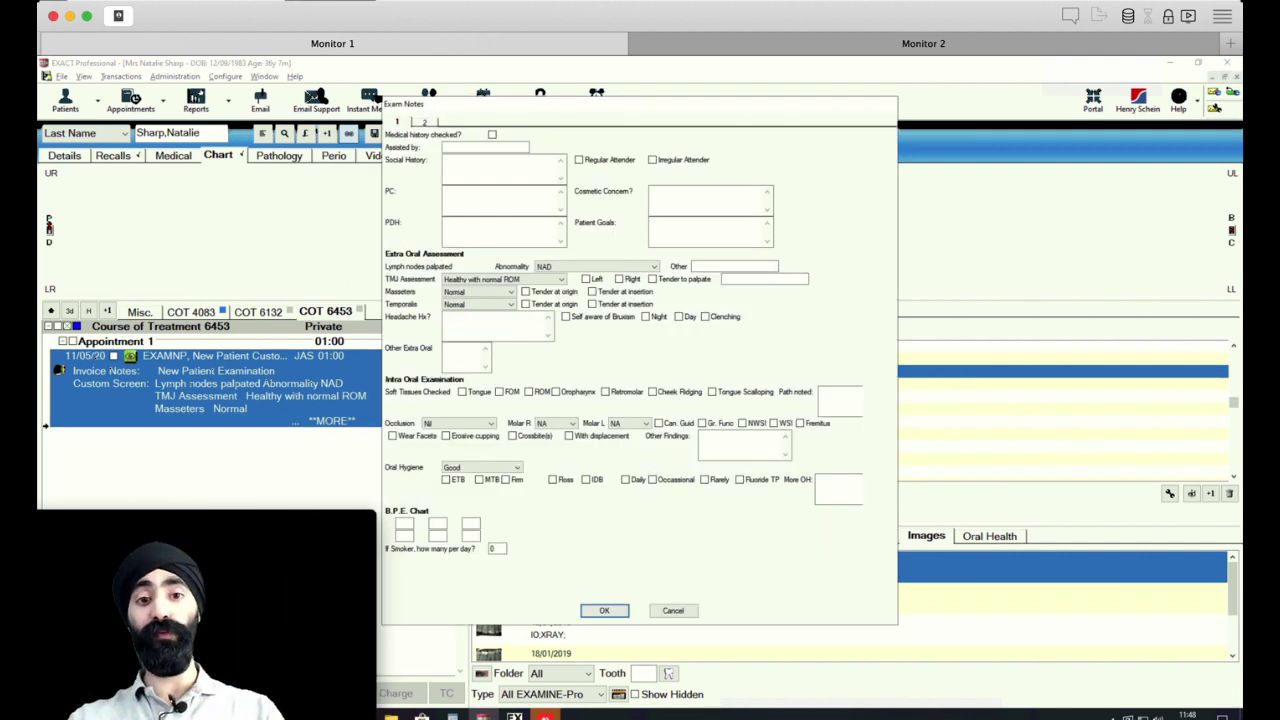
Step: Examine both pages of the charted item's Exam Notes, including the default IO Rads text and the Diagnoses field
{"action": "left_click_drag", "start_coordinate": [476, 108], "coordinate": [515, 108]}
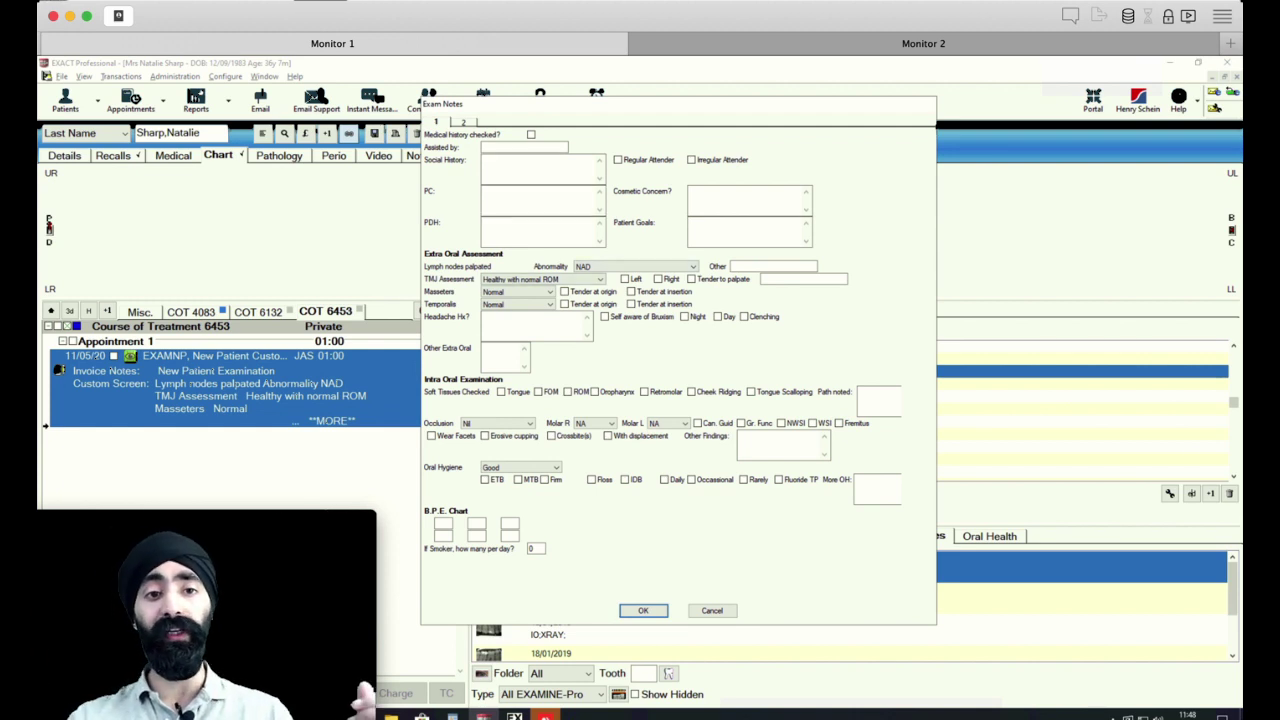
{"action": "left_click", "coordinate": [463, 122]}
{"action": "left_click", "coordinate": [512, 156]}
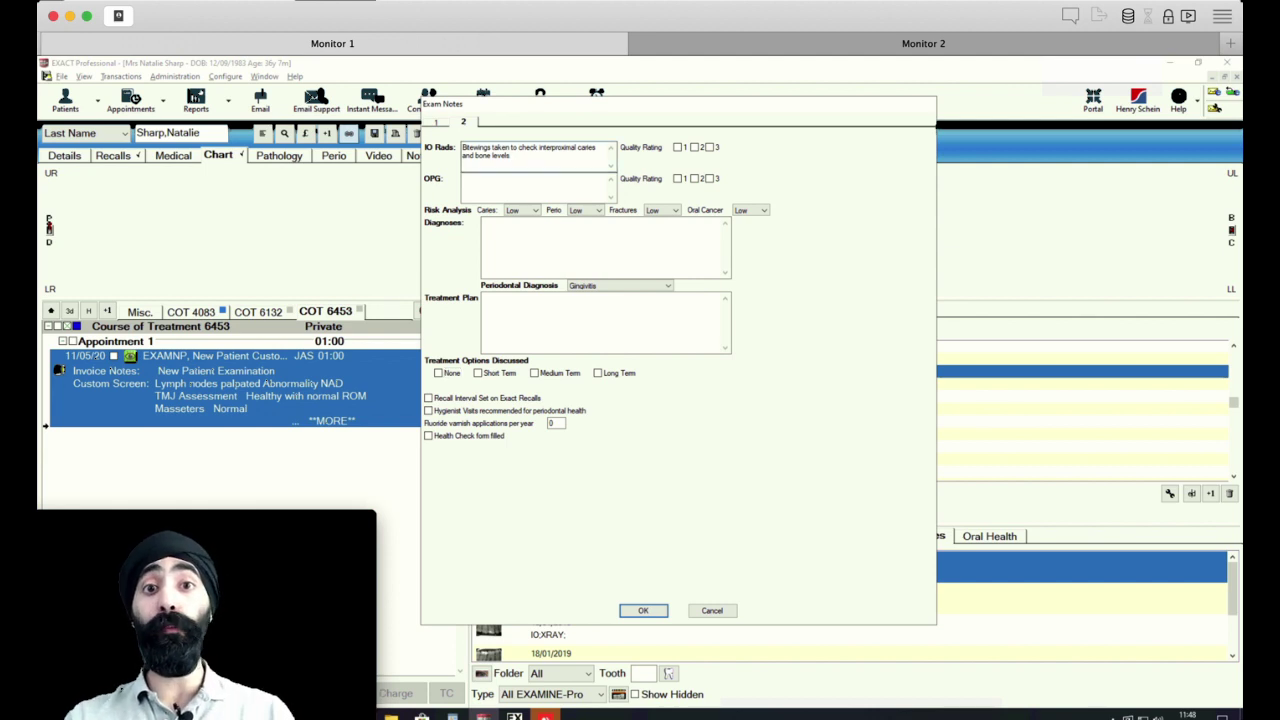
{"action": "left_click_drag", "start_coordinate": [512, 156], "coordinate": [462, 148]}
{"action": "left_click", "coordinate": [512, 156]}
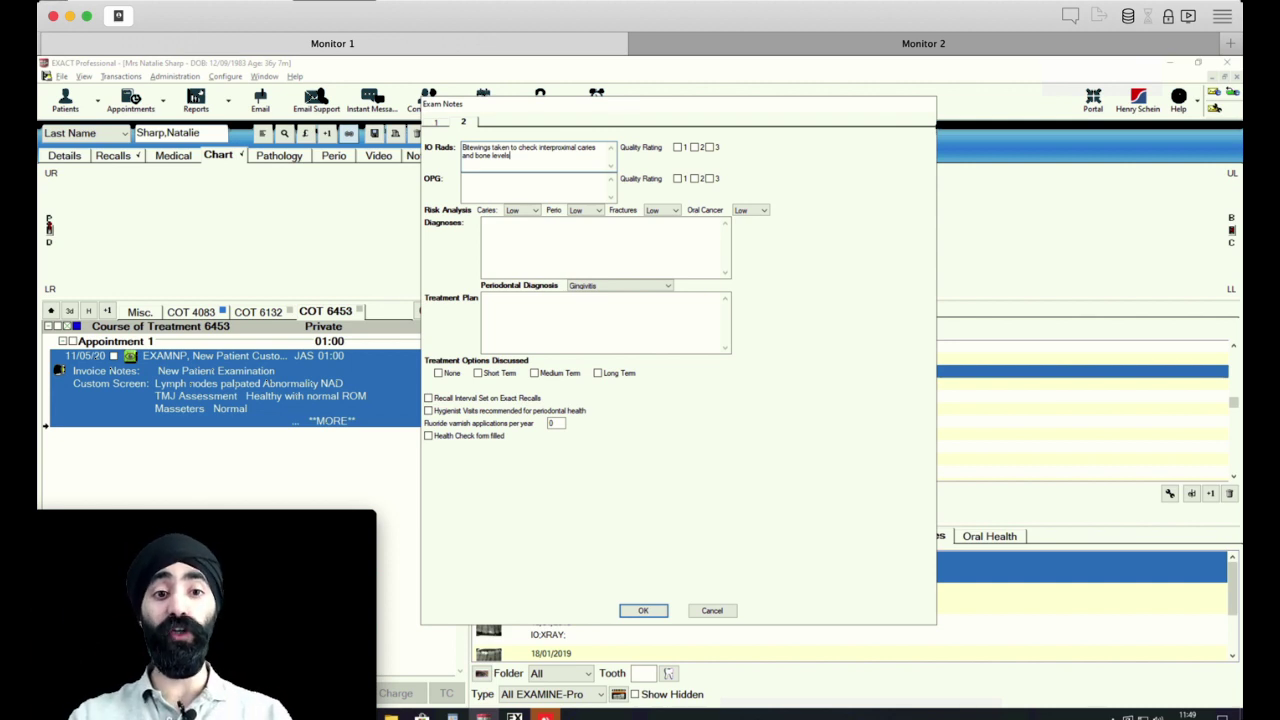
{"action": "left_click", "coordinate": [560, 244]}
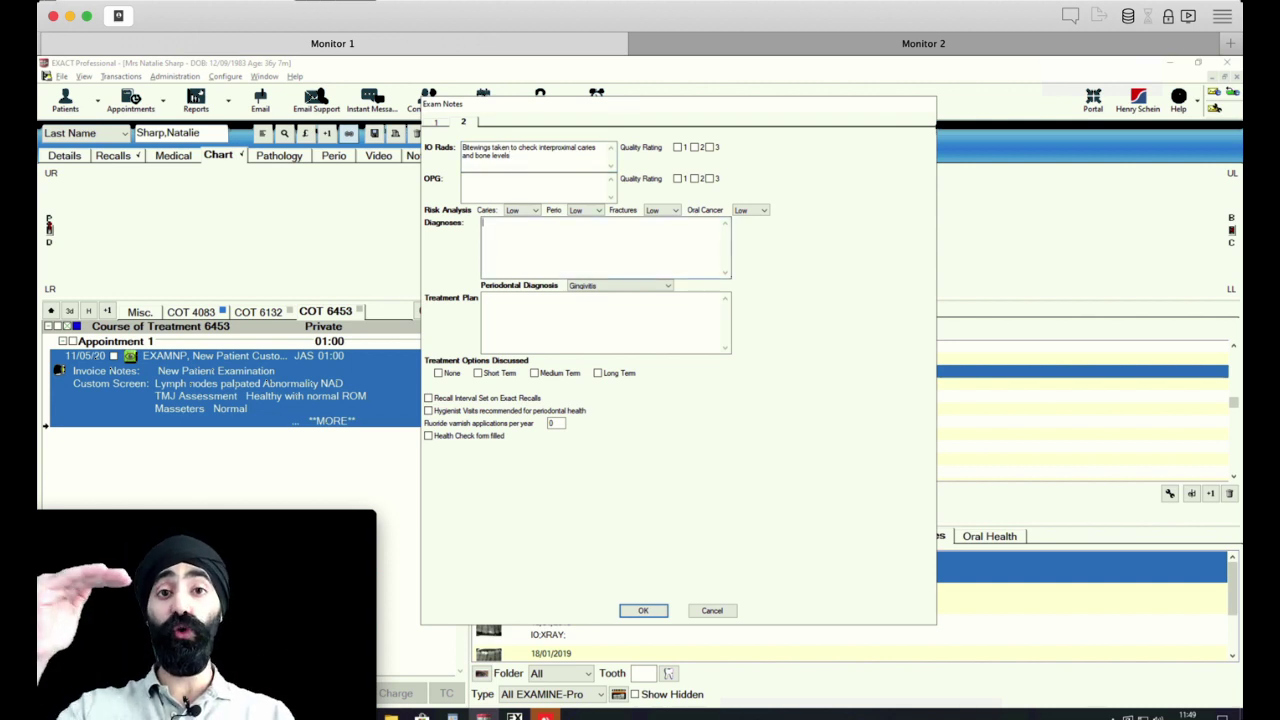
Step: Try adding treatment phase headings, starting with "Emergency Phase:", to the Treatment Plan of the charted item's Exam Notes
{"action": "left_click", "coordinate": [570, 320]}
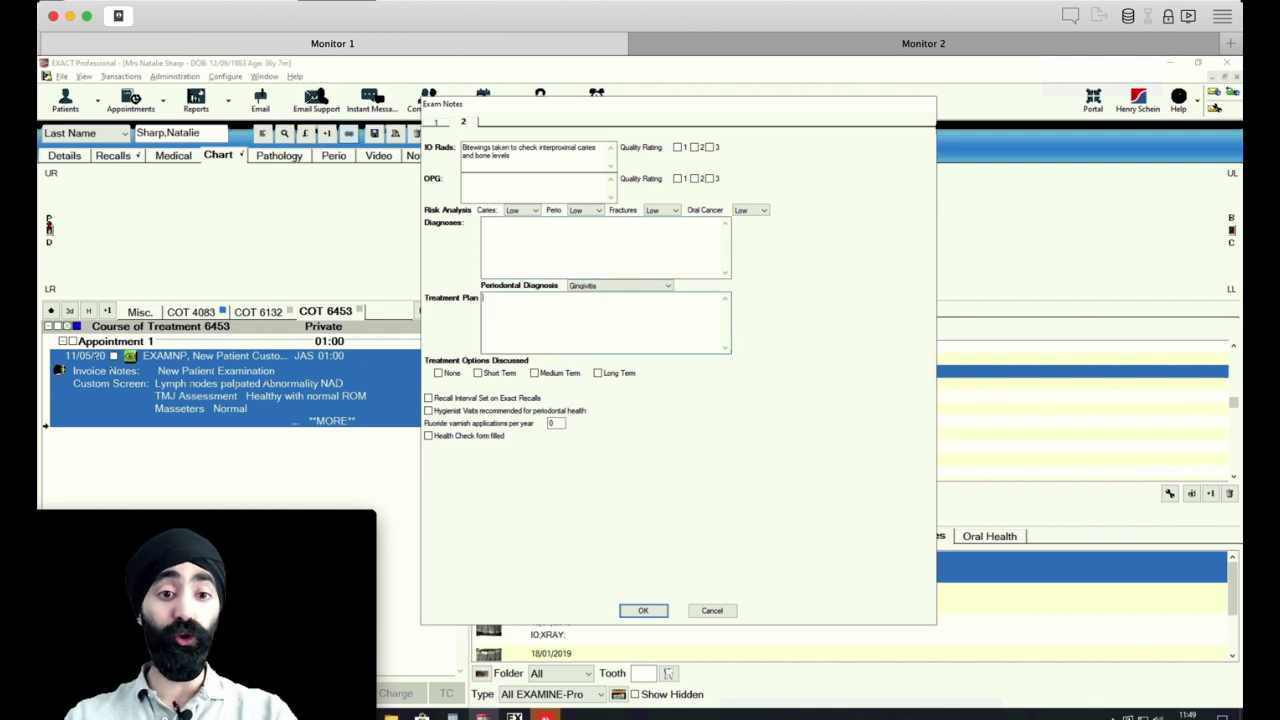
{"action": "type", "text": "Emergency Phas"}
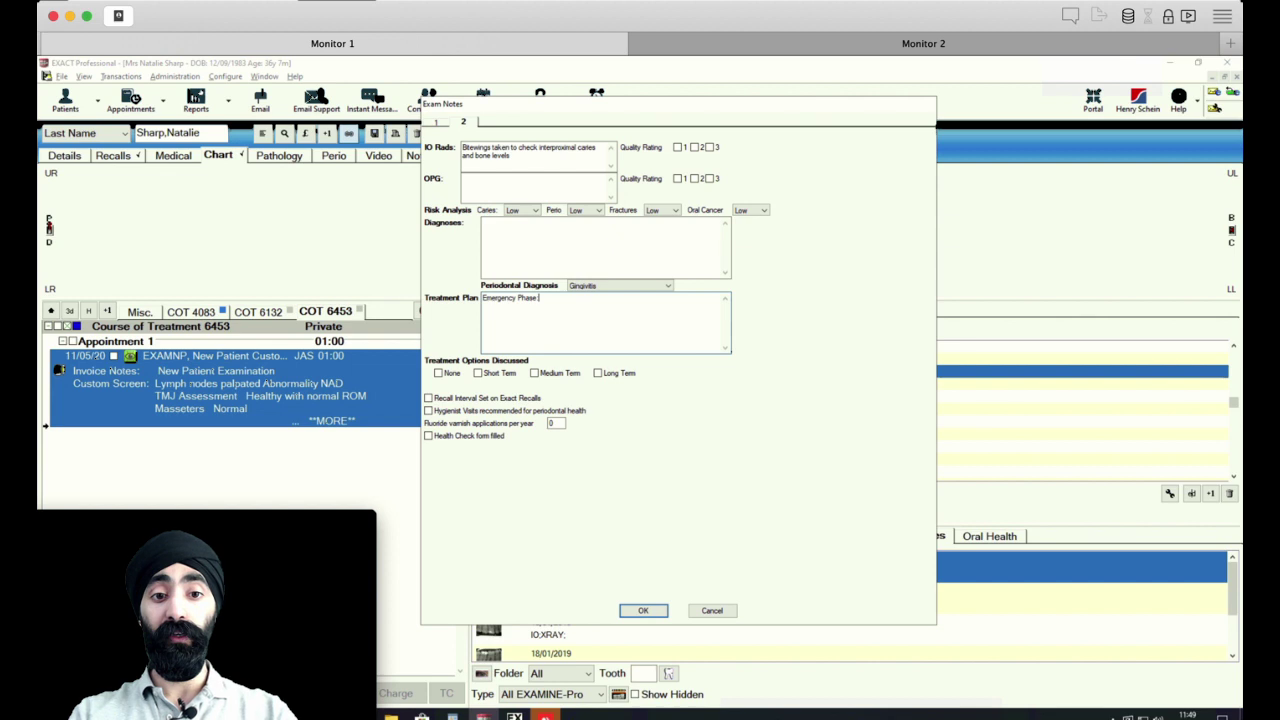
{"action": "type", "text": "e:"}
{"action": "key", "text": "Return"}
{"action": "key", "text": "Return"}
{"action": "type", "text": "Stailis"}
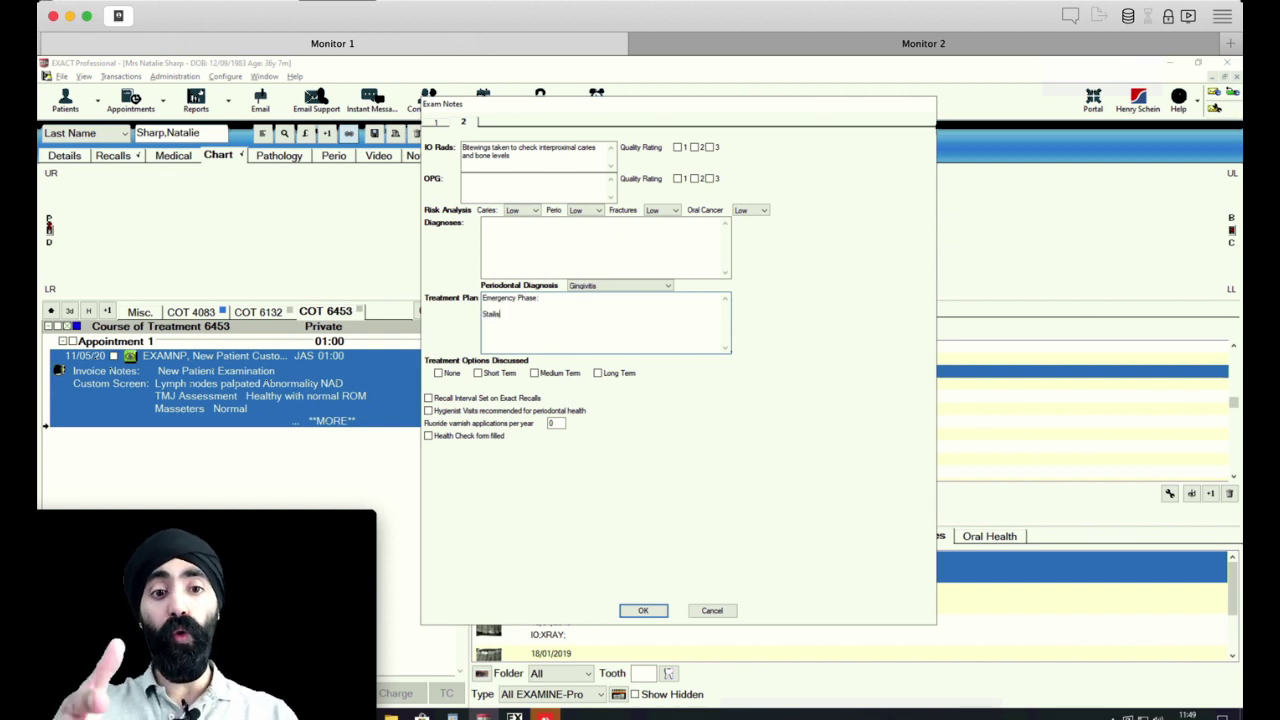
{"action": "key", "text": "ctrl+a"}
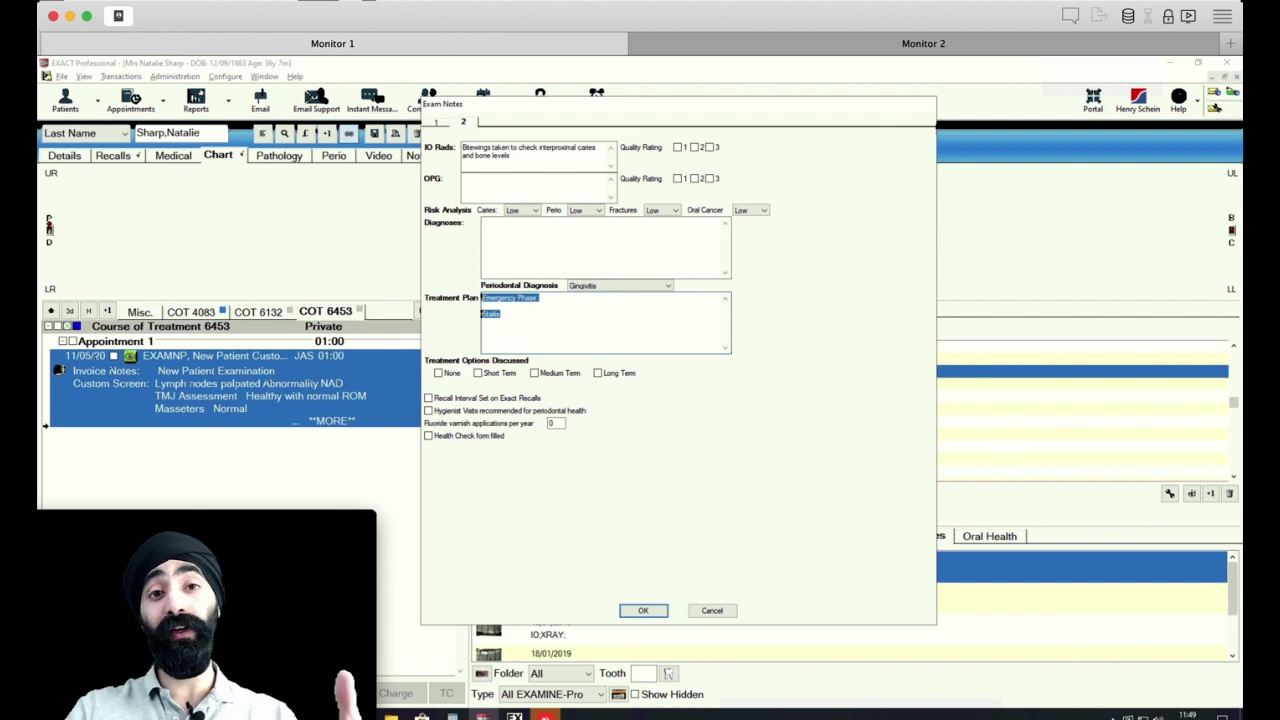
{"action": "key", "text": "BackSpace"}
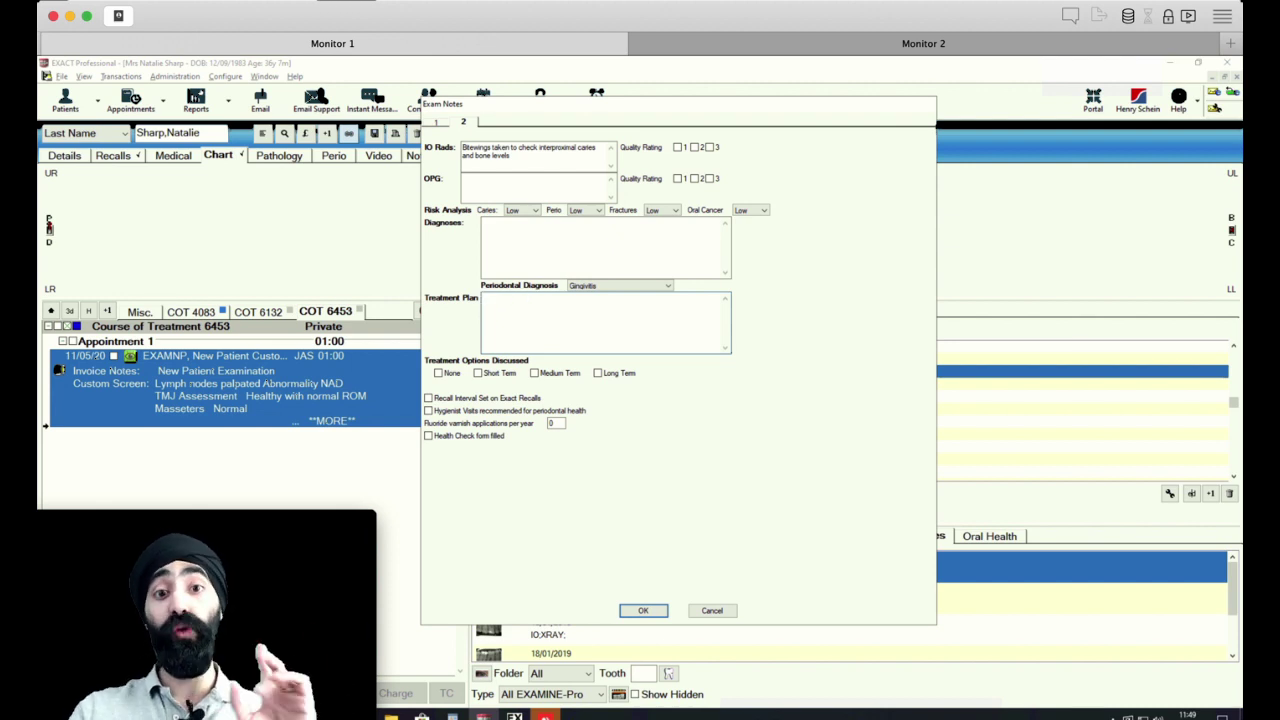
{"action": "left_click", "coordinate": [712, 611]}
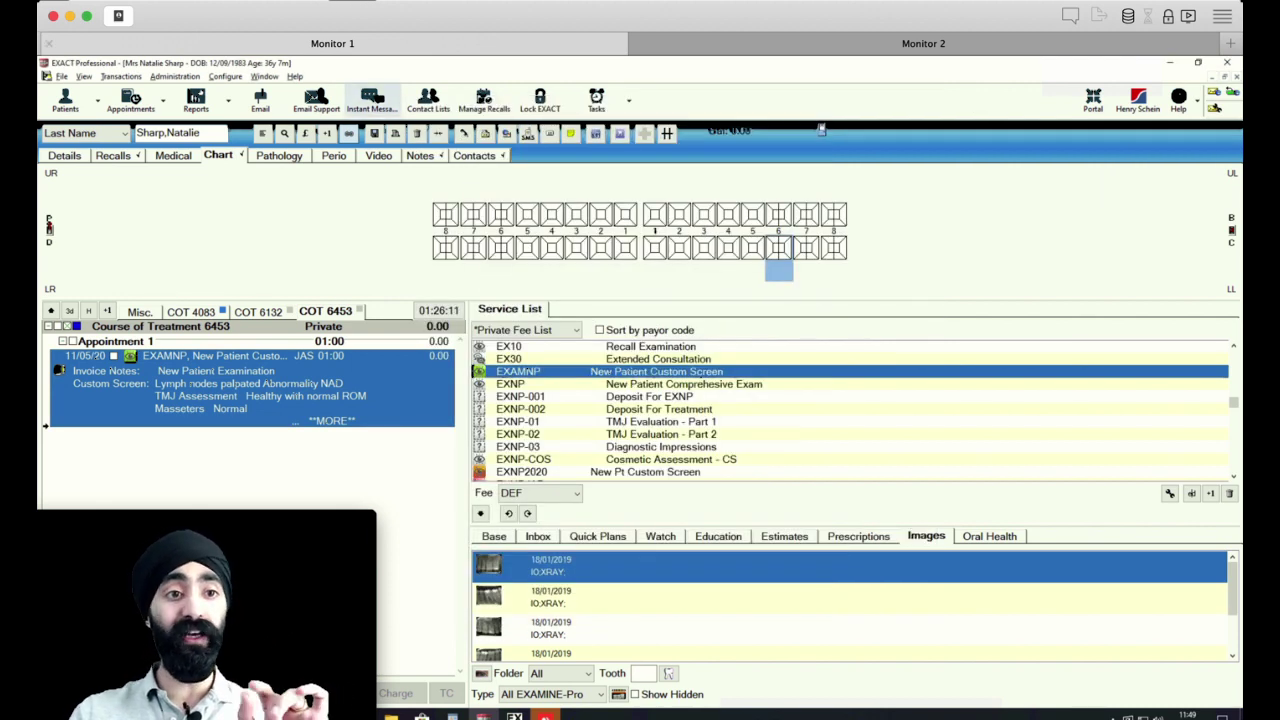
Step: Open the DEMO CUSTO custom screen for editing and show page 2 of its default values
{"action": "left_click", "coordinate": [225, 76]}
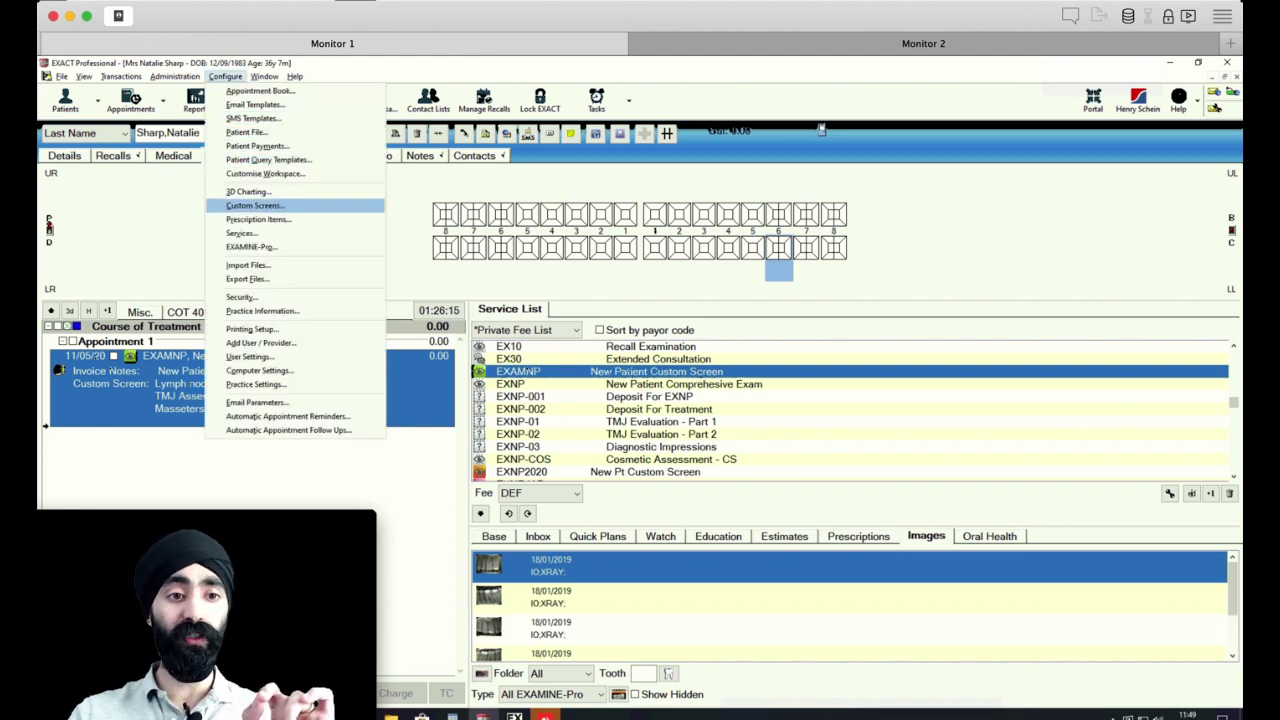
{"action": "left_click", "coordinate": [255, 205]}
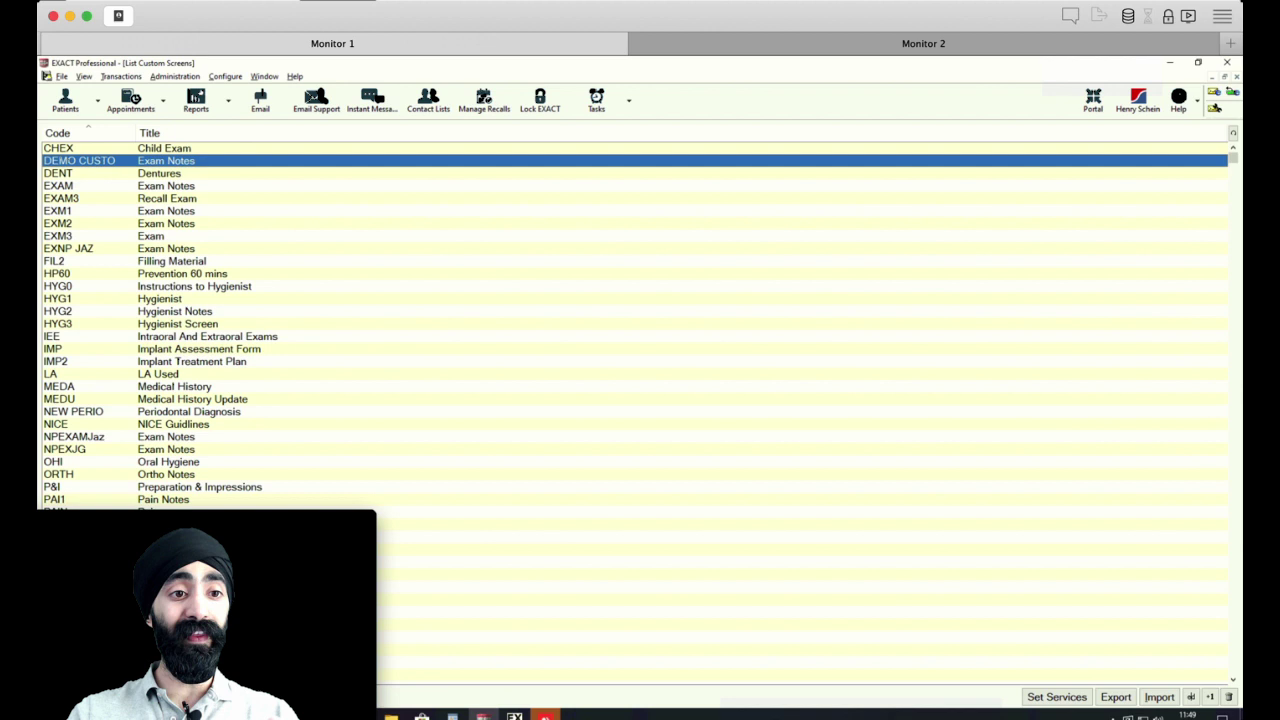
{"action": "left_click", "coordinate": [1191, 697]}
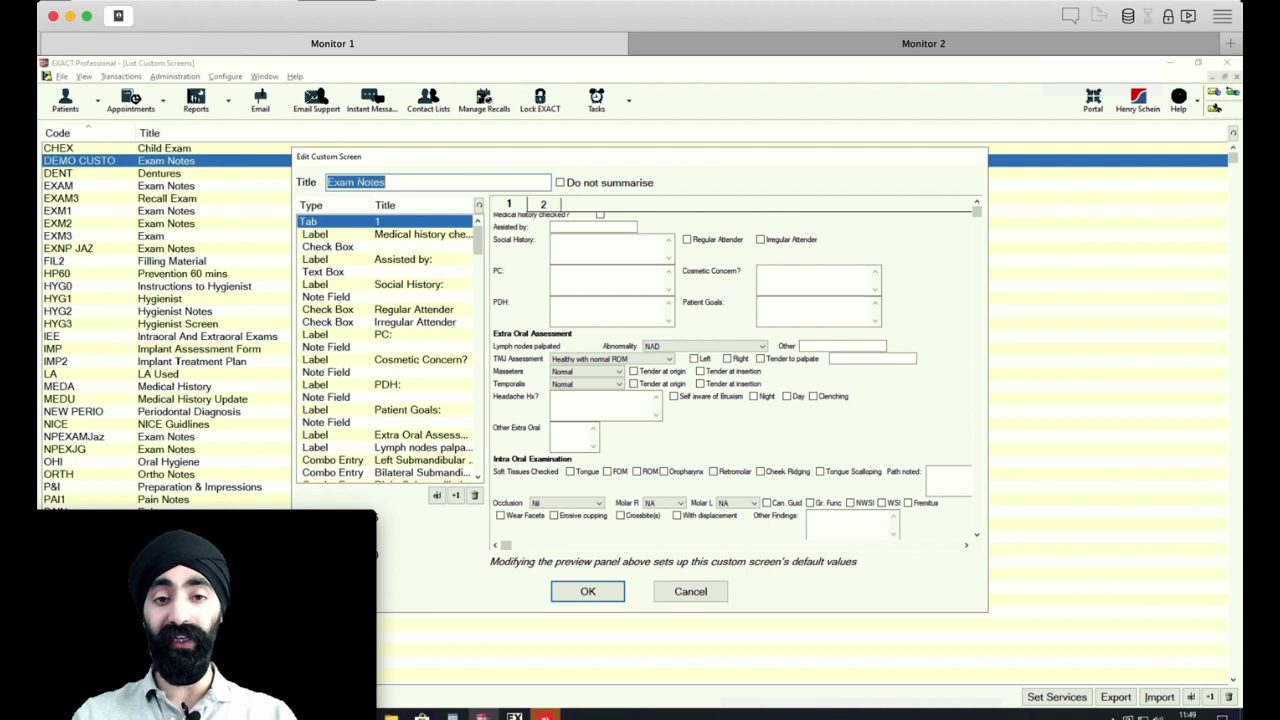
{"action": "left_click", "coordinate": [544, 204]}
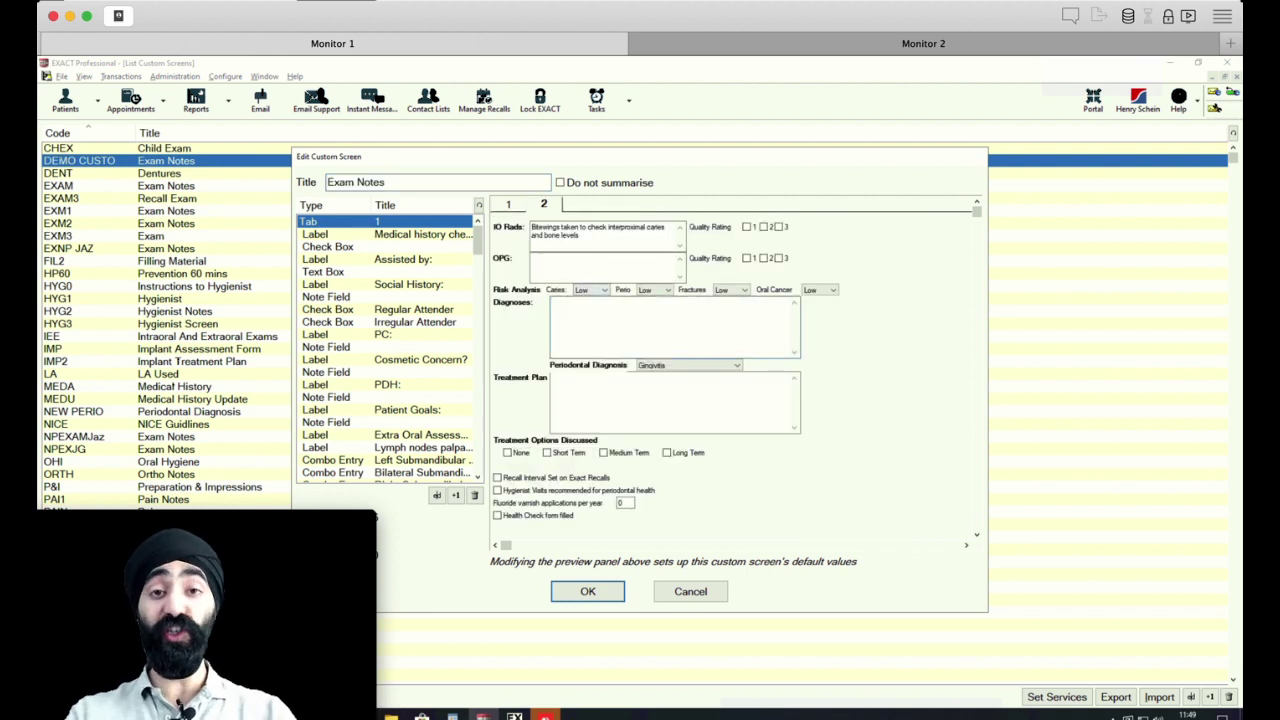
{"action": "type", "text": "Eme"}
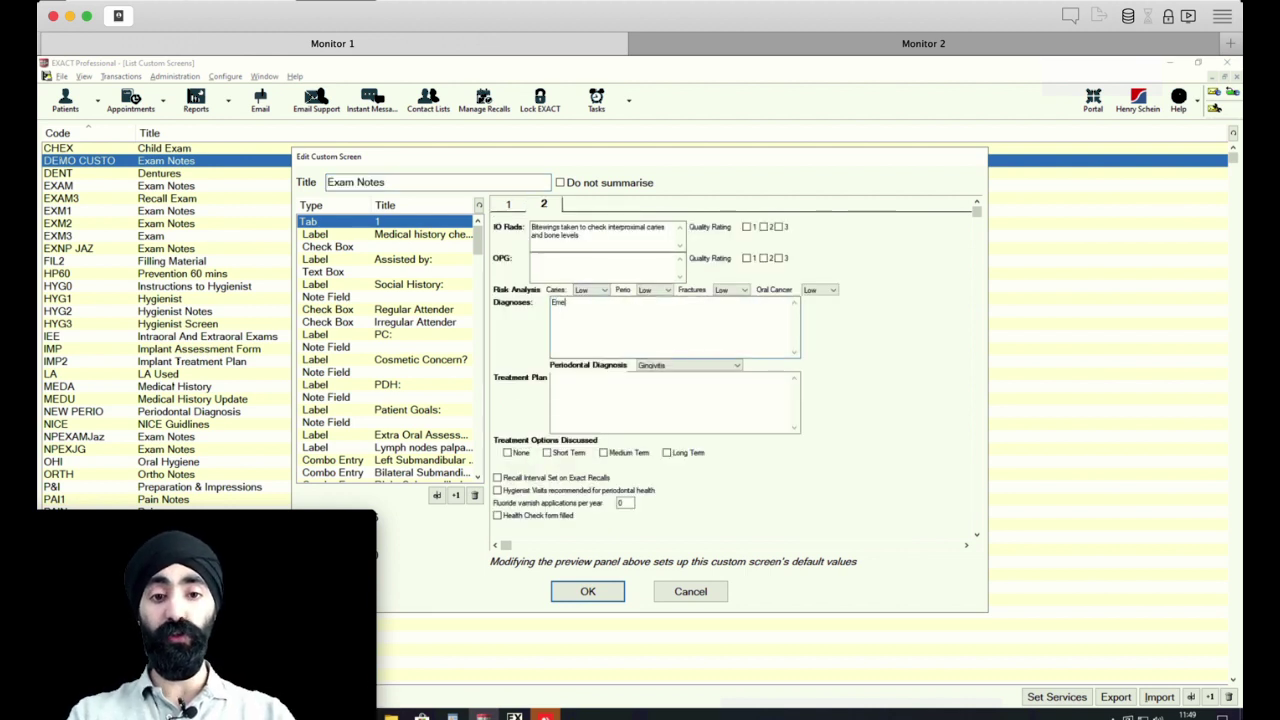
{"action": "type", "text": "rgency Ph"}
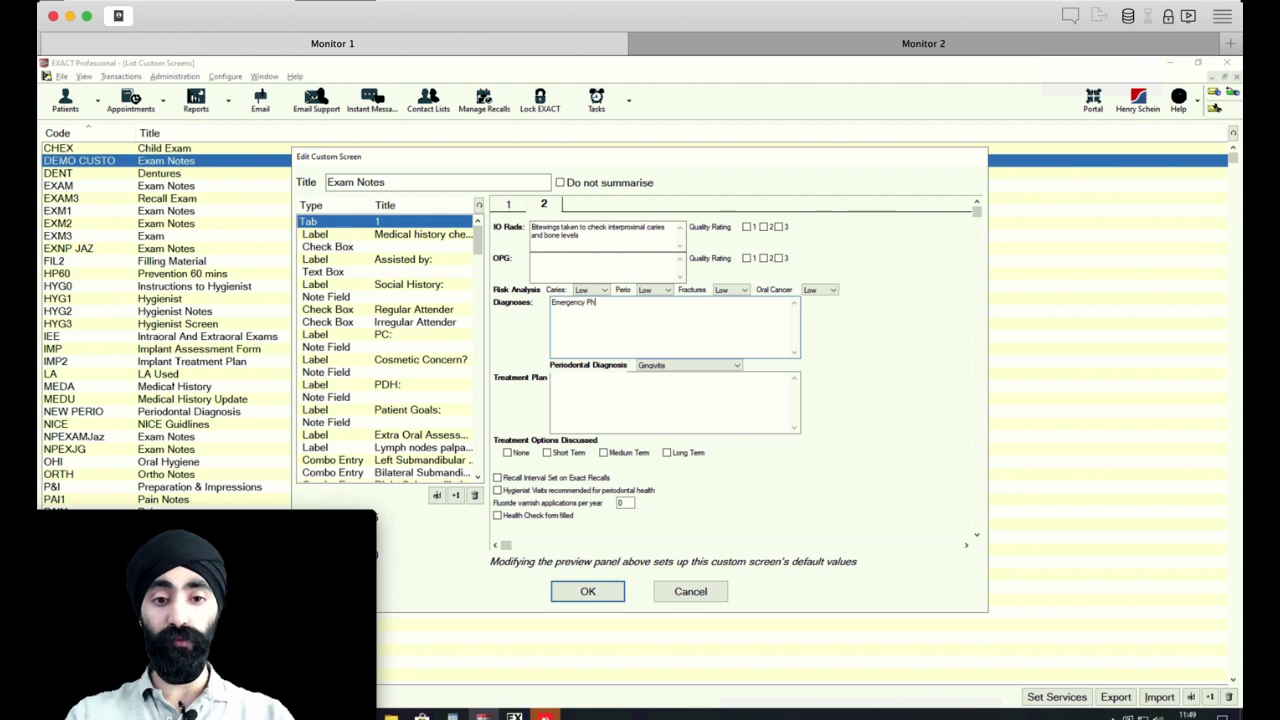
{"action": "key", "text": "ctrl+a"}
{"action": "key", "text": "BackSpace"}
Step: Set the custom screen's default Treatment Plan to the spaced headings "Emergency Phase:", "Stalisation:", "Reconstructive:" and "Maintainence:", and save it
{"action": "left_click", "coordinate": [640, 398]}
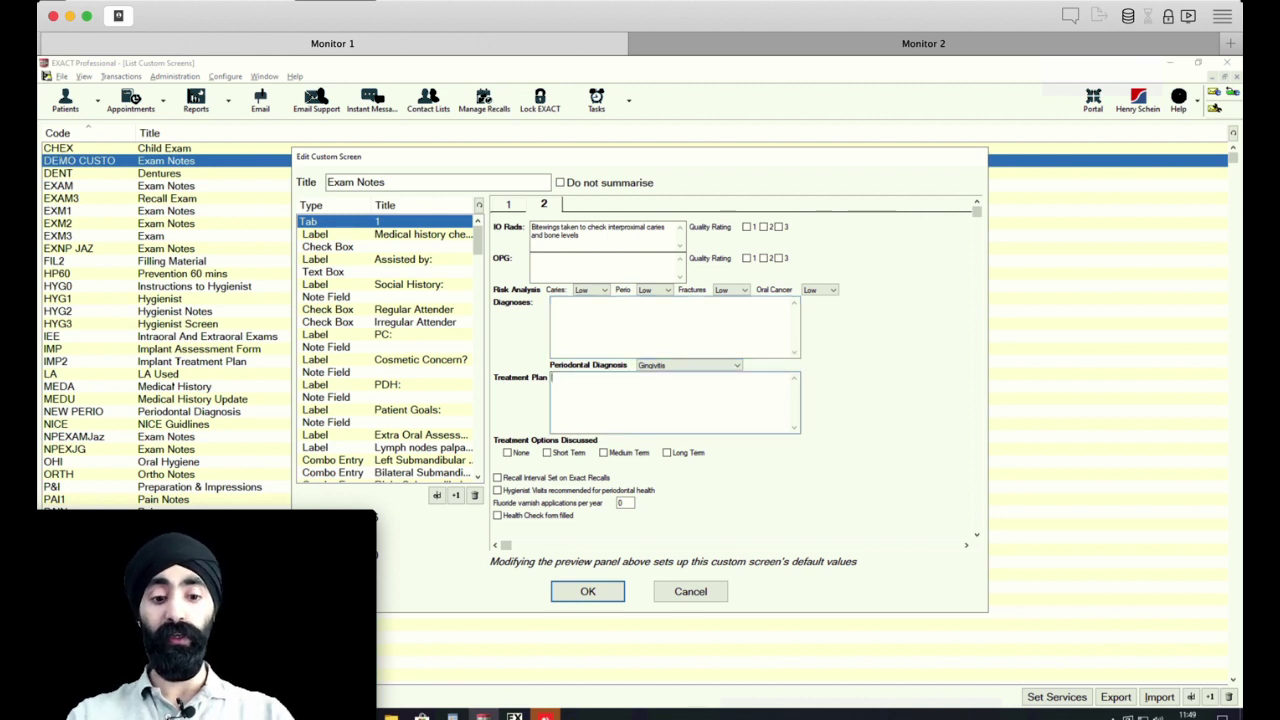
{"action": "type", "text": "Emergency Phase:"}
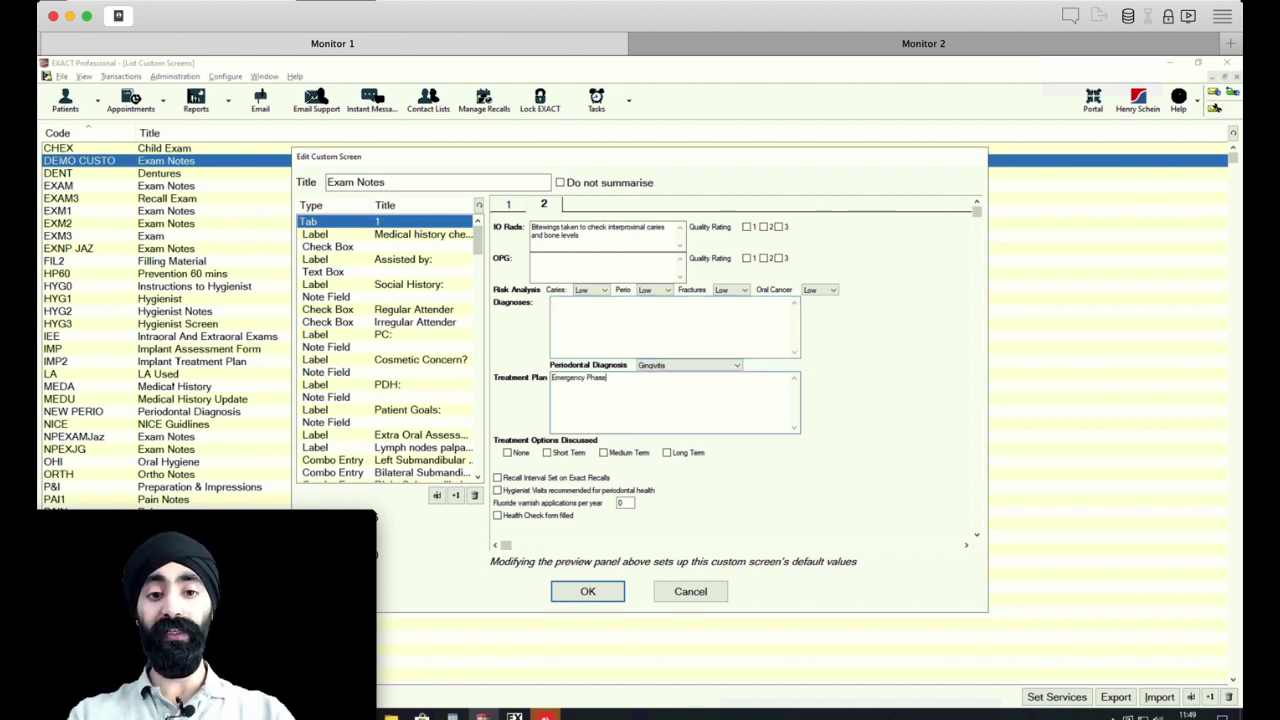
{"action": "key", "text": "Return"}
{"action": "key", "text": "Return"}
{"action": "type", "text": "Stabilisation:"}
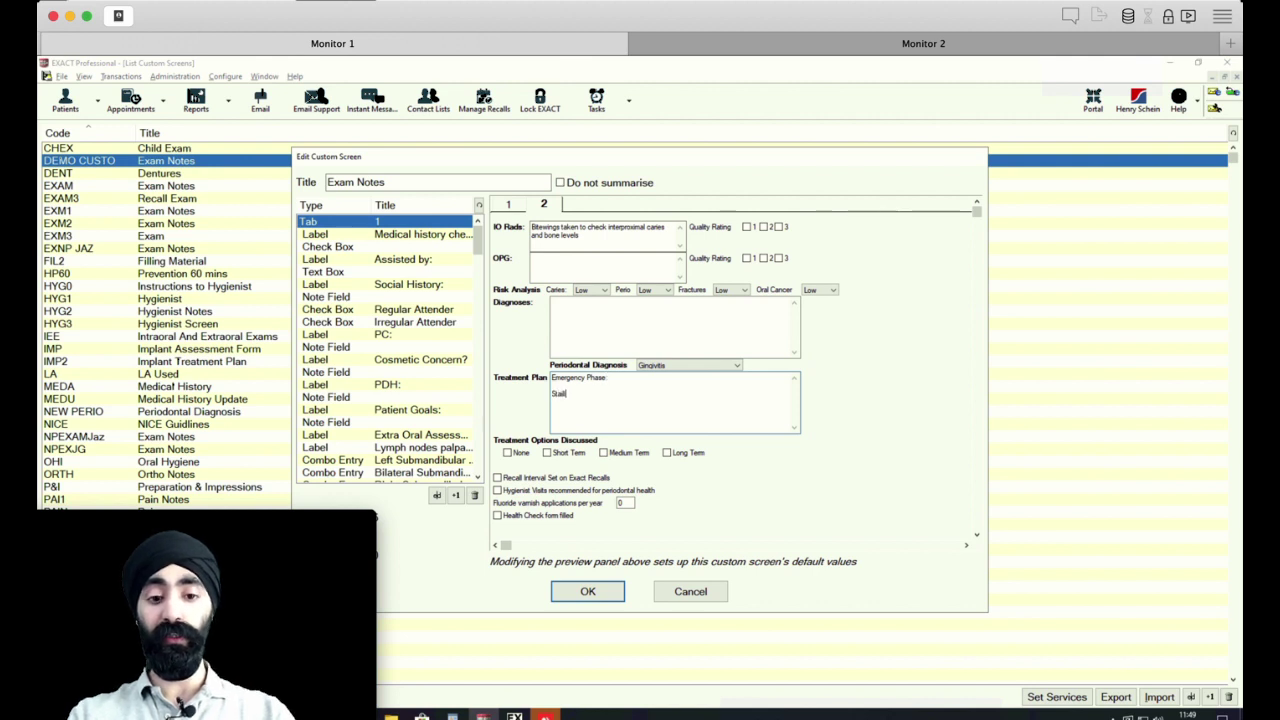
{"action": "key", "text": "Return"}
{"action": "key", "text": "Return"}
{"action": "type", "text": "Reconstructive "}
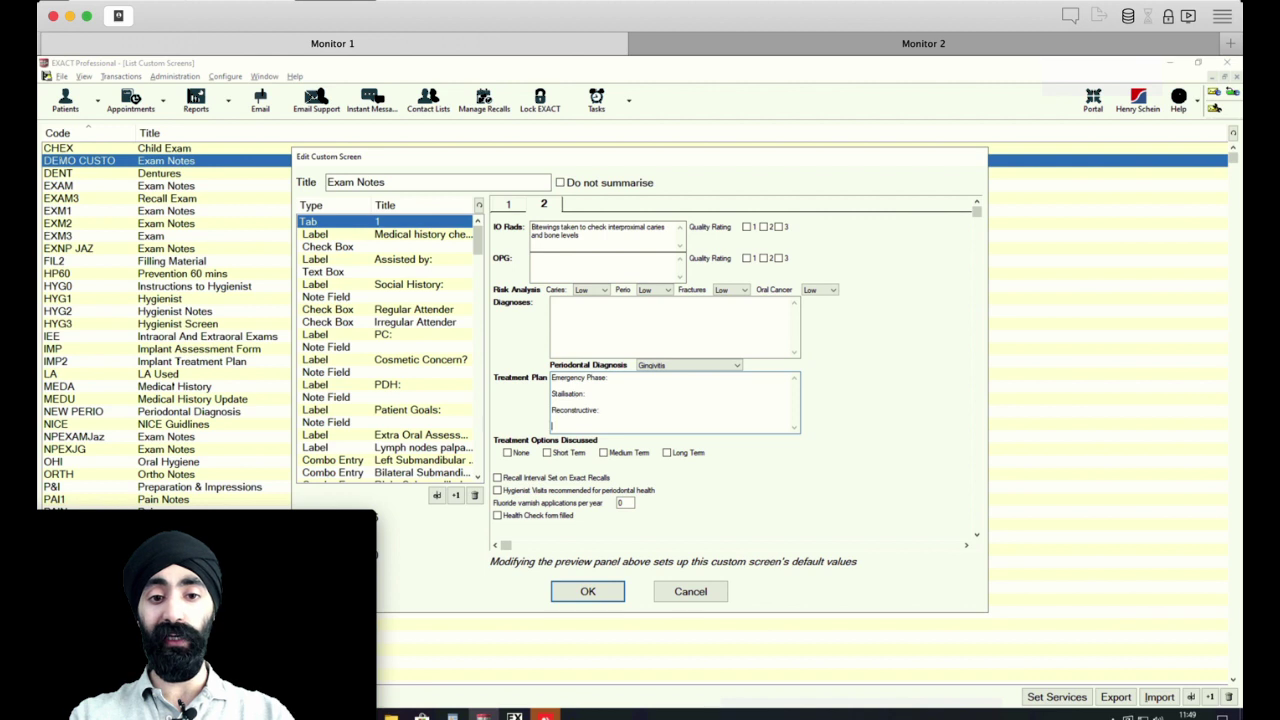
{"action": "type", "text": "Maintain"}
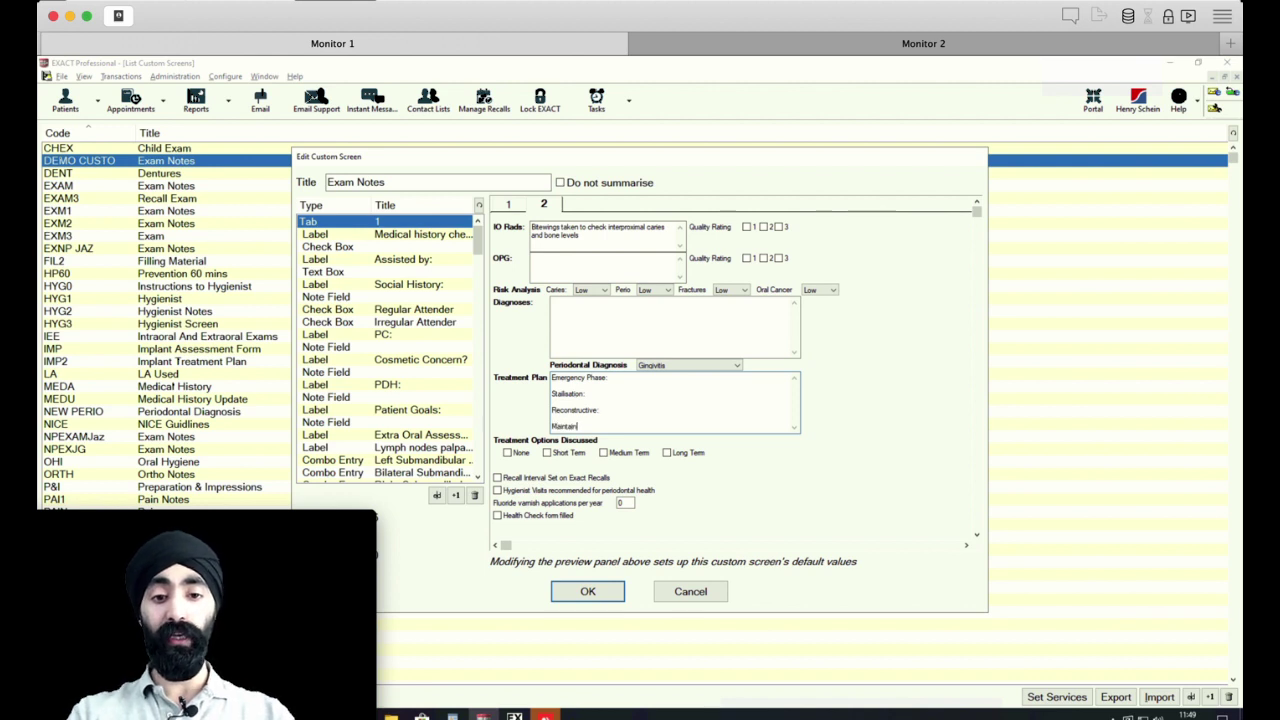
{"action": "type", "text": "enance"}
{"action": "type", "text": ":"}
{"action": "key", "text": "Return"}
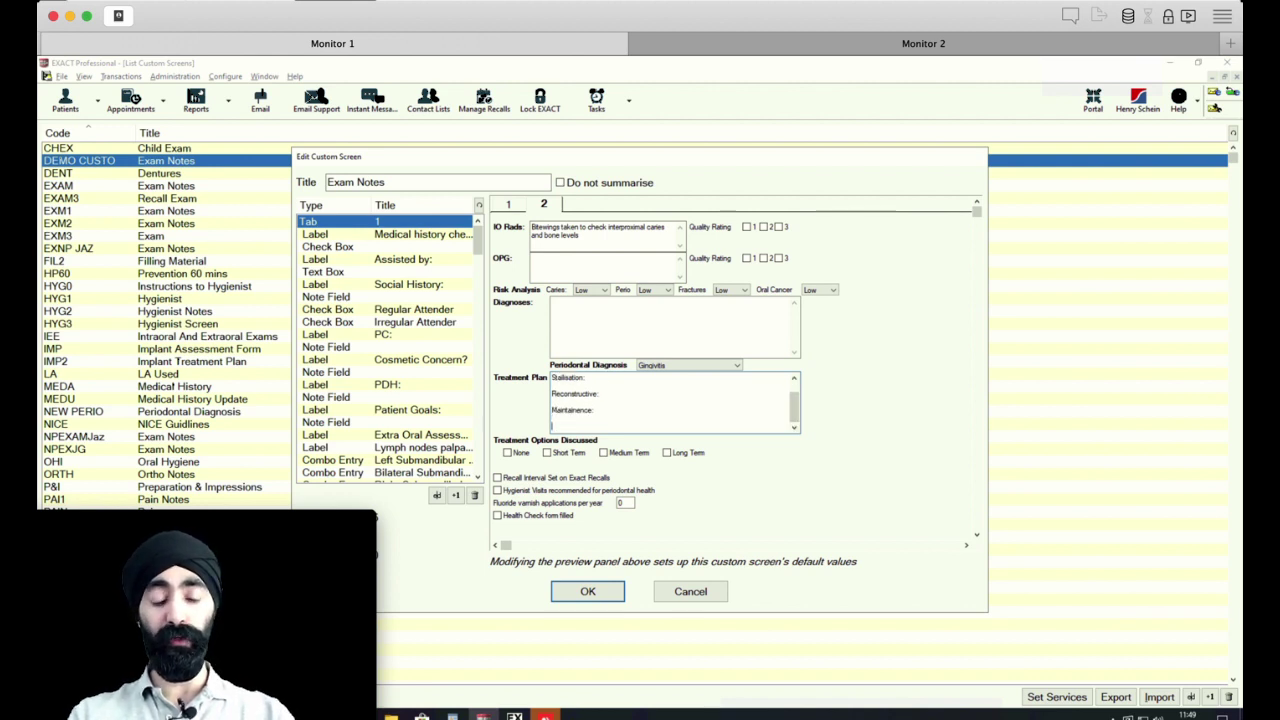
{"action": "left_click", "coordinate": [587, 591]}
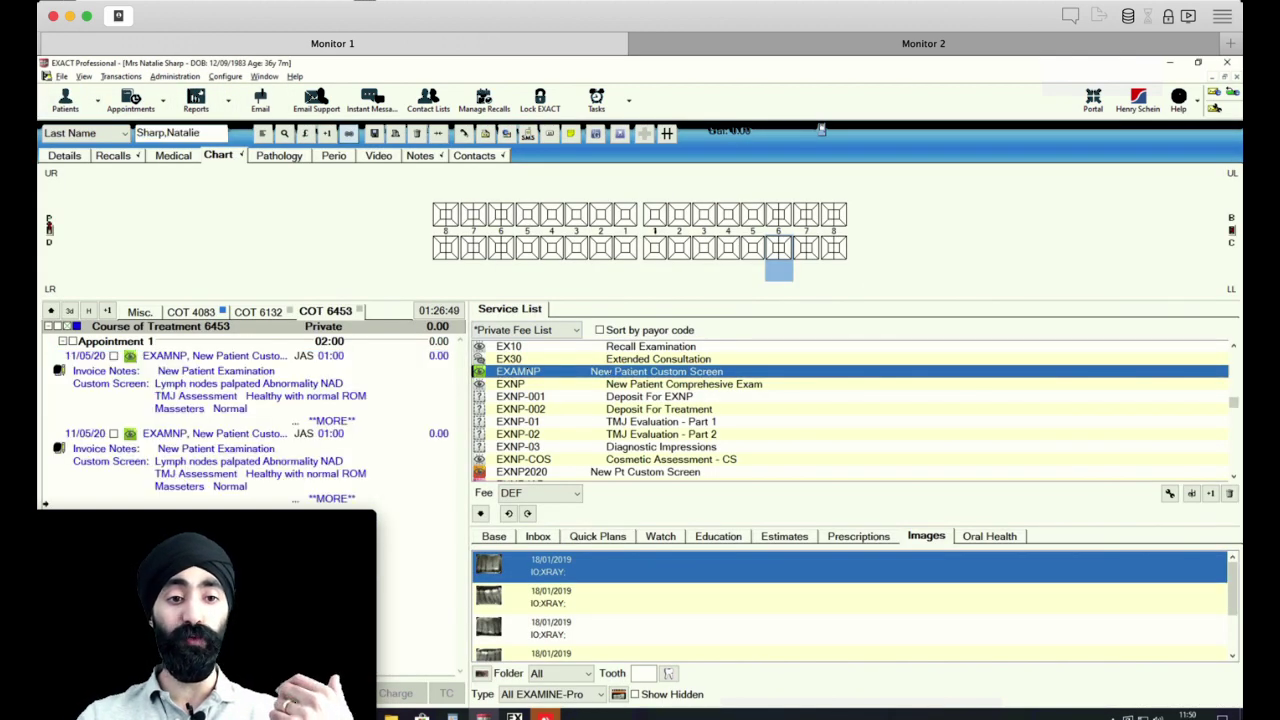
Step: Open the Exam Notes of the second charted EXAMNP item and check the default Treatment Plan on page 2
{"action": "double_click", "coordinate": [192, 382]}
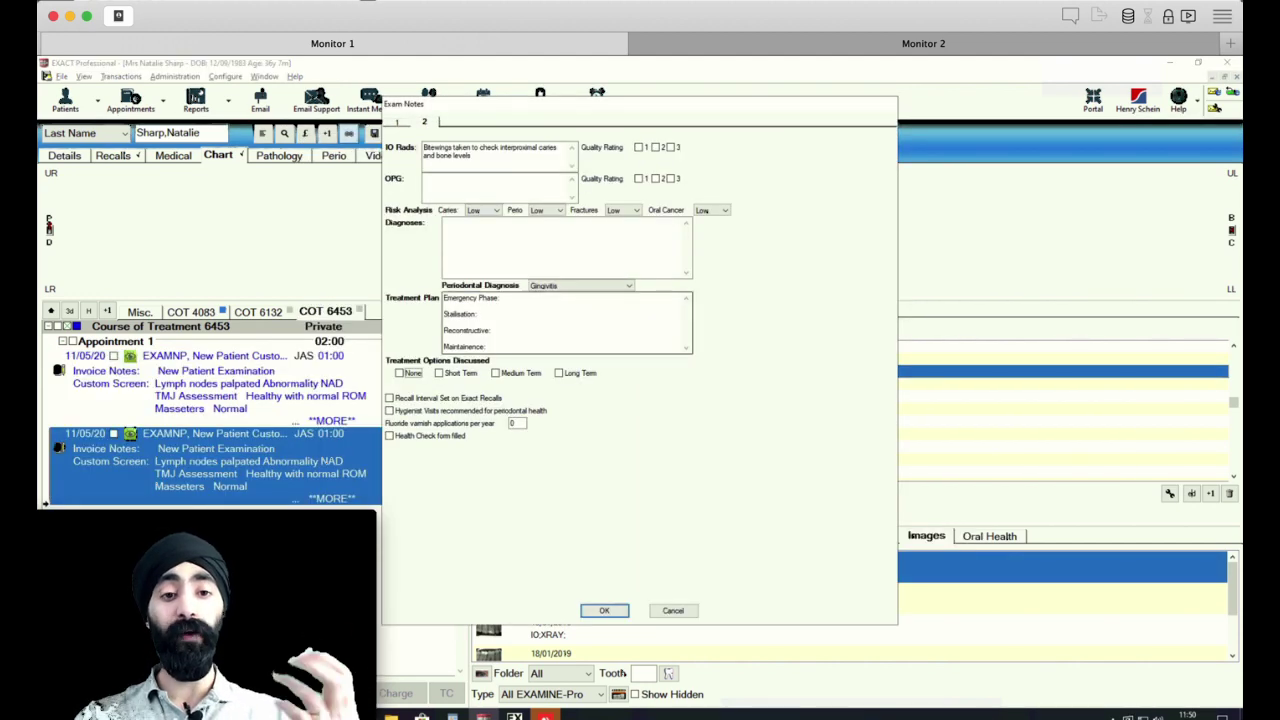
{"action": "left_click", "coordinate": [546, 300]}
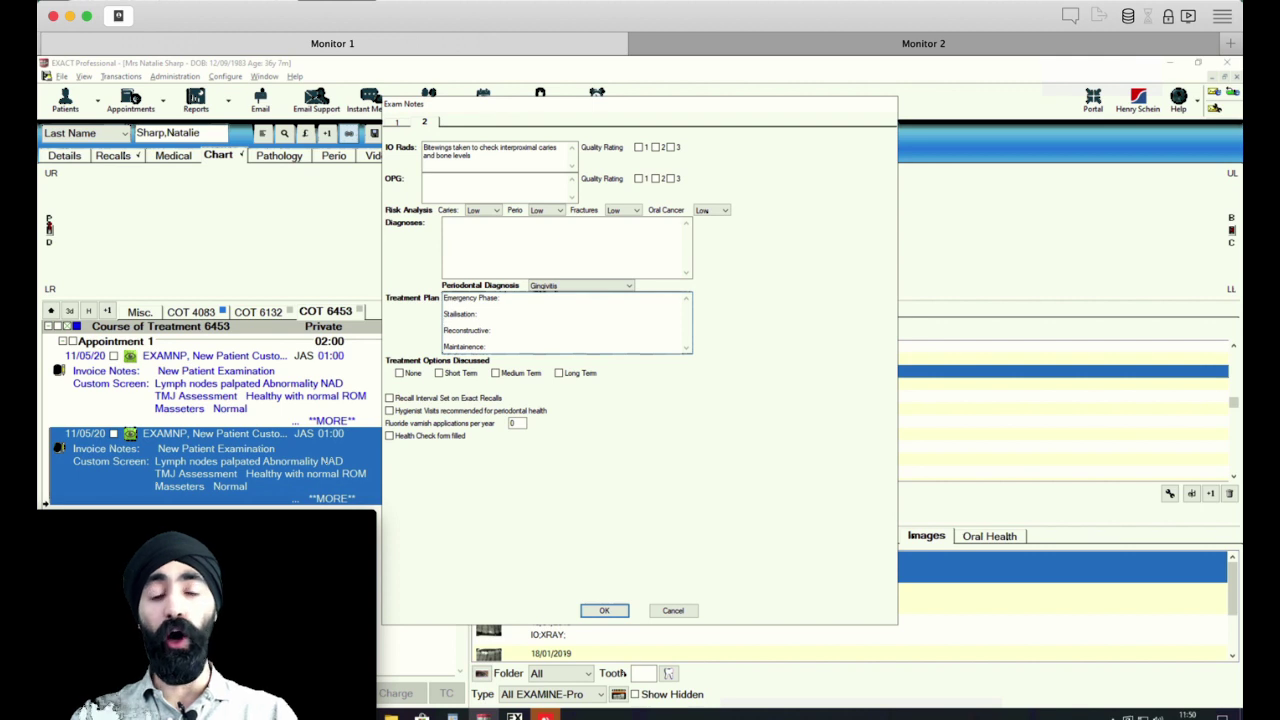